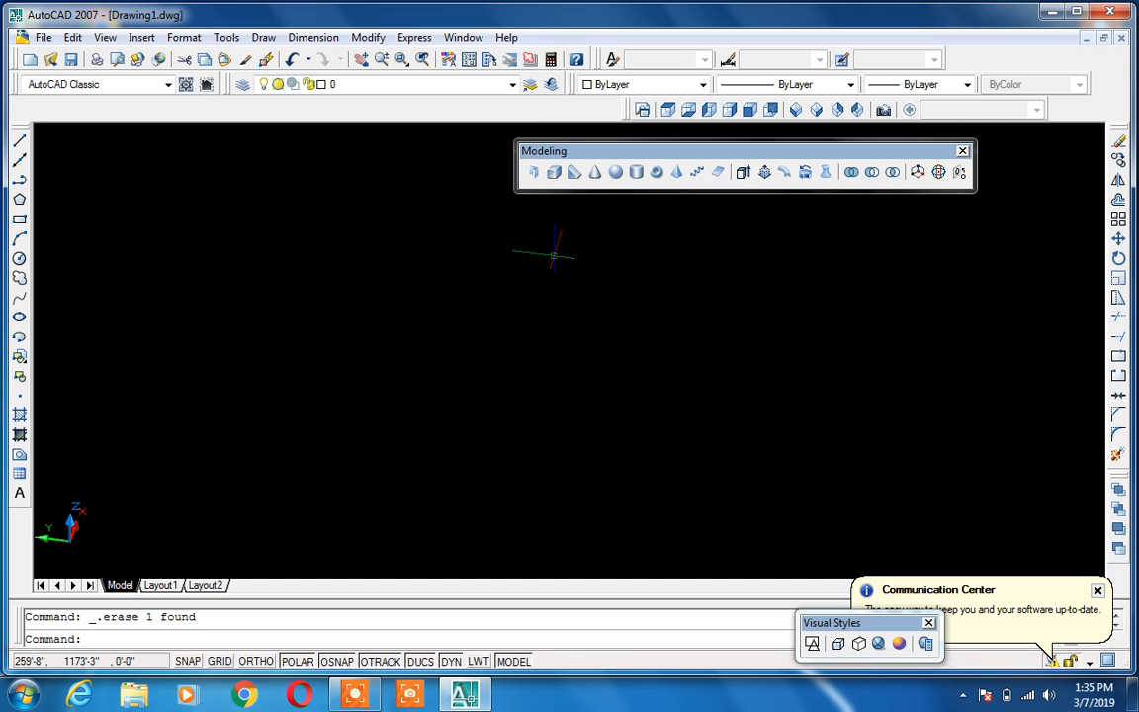
Switch to the top view and erase all the leftover objects in the drawing
type("rec")
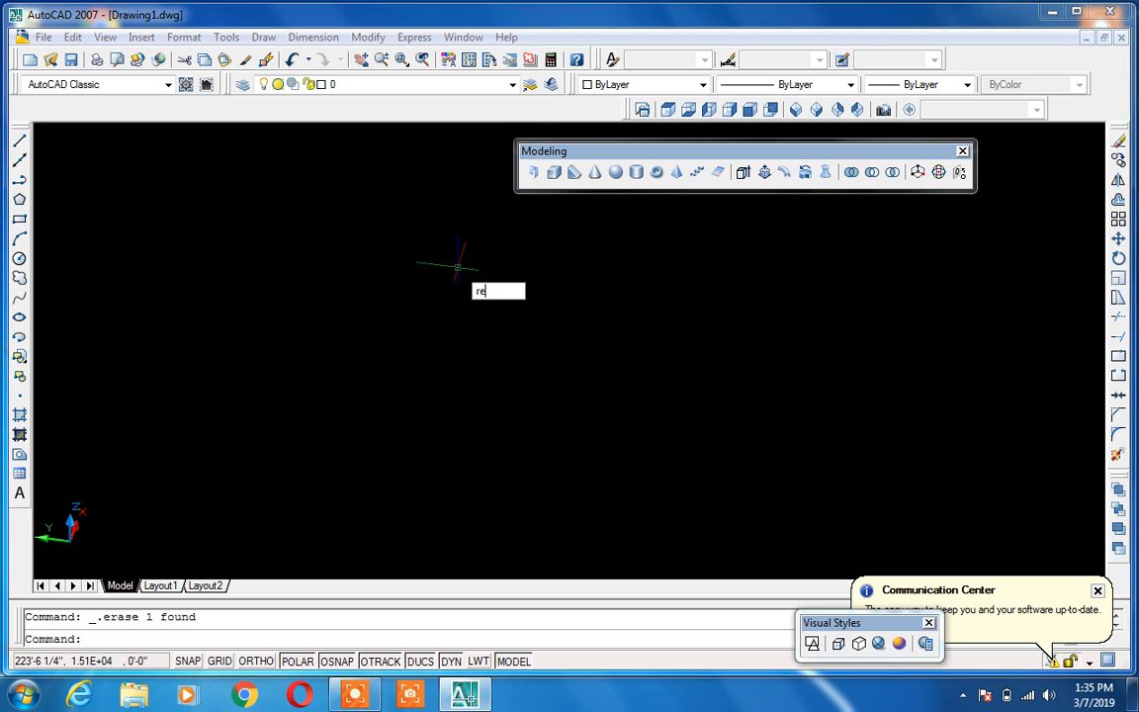
key("Return")
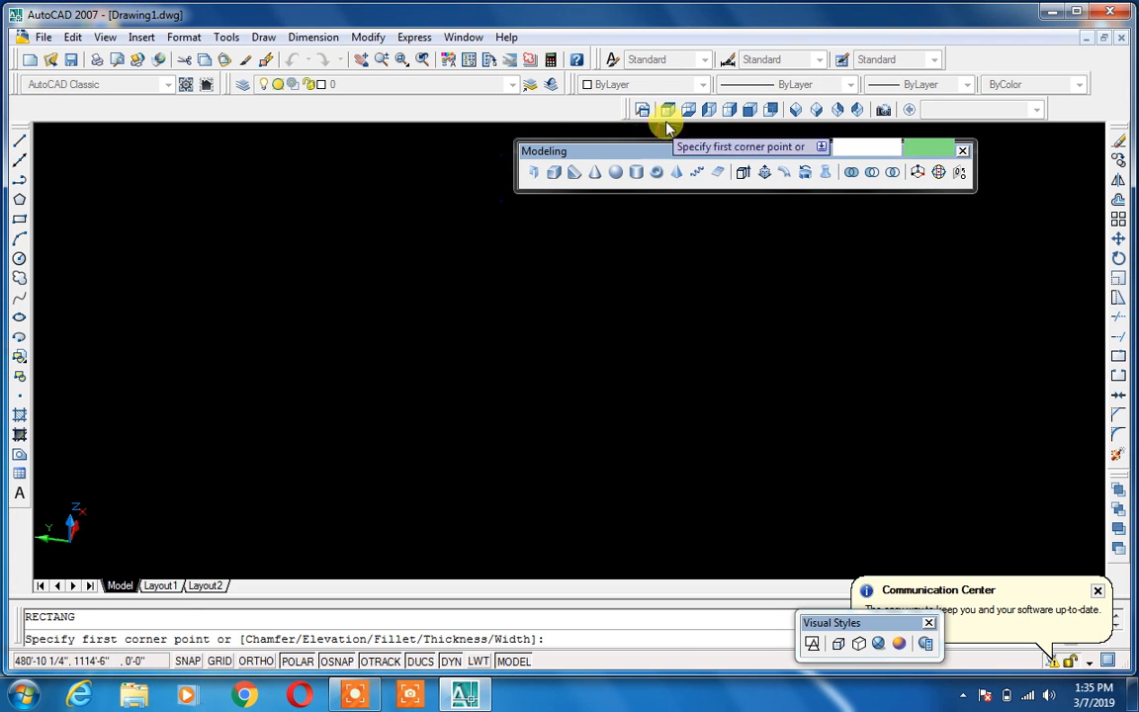
left_click(672, 117)
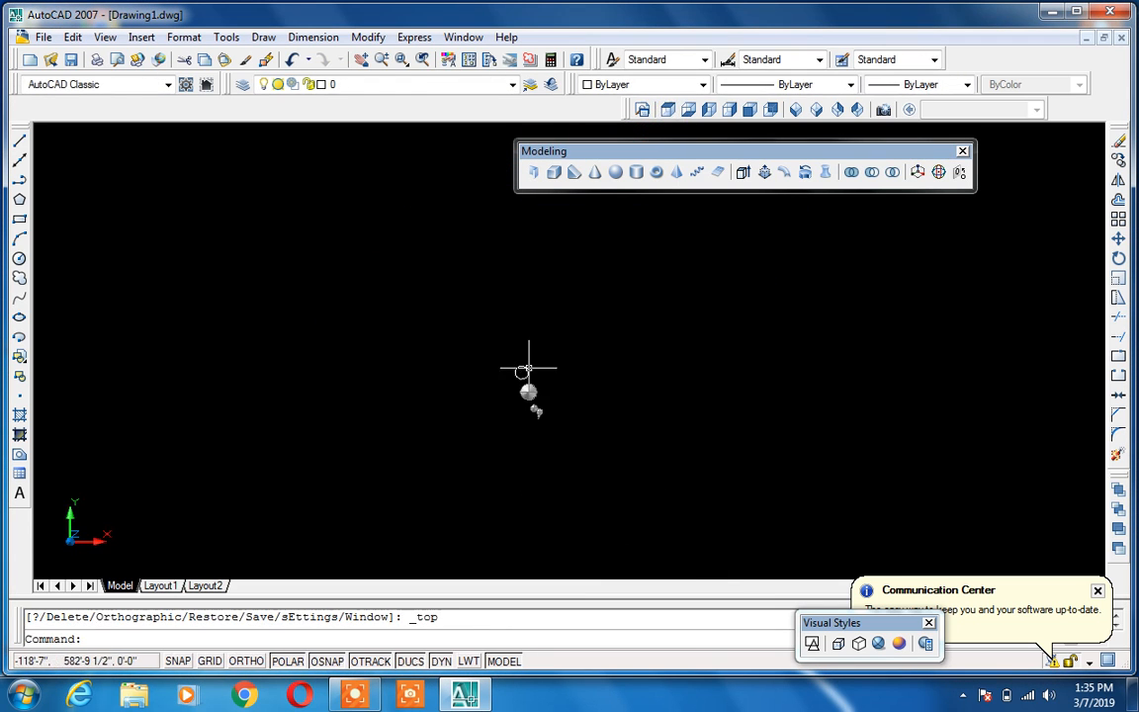
left_click(593, 342)
left_click(477, 465)
key("Delete")
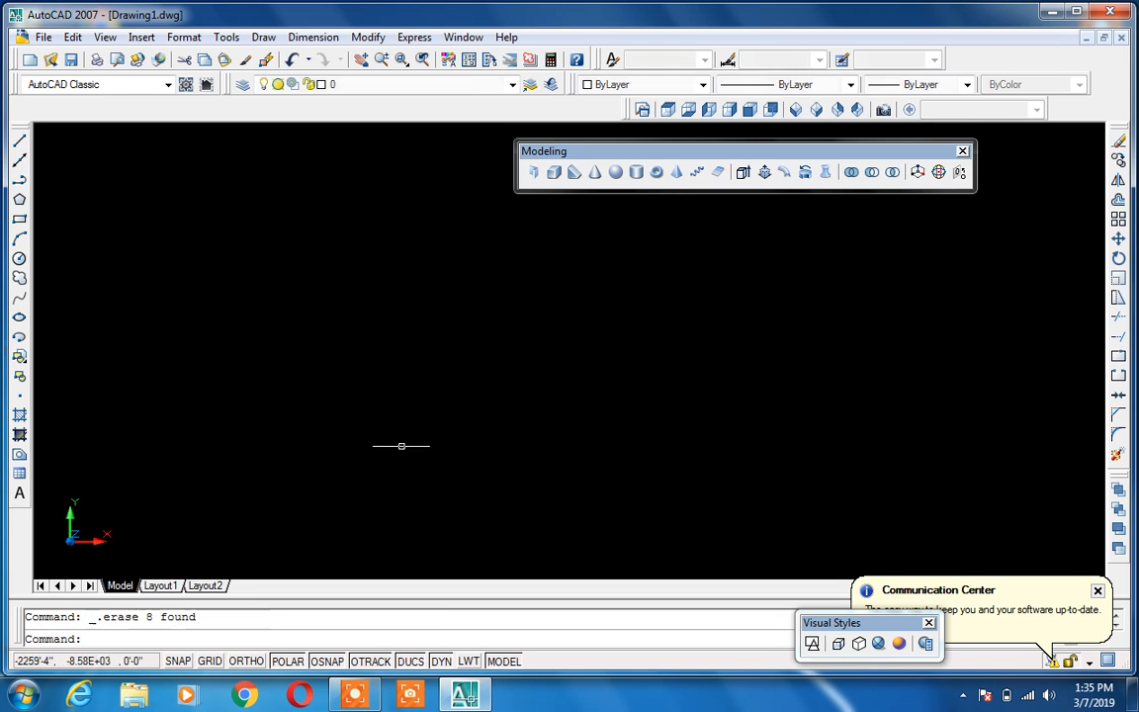
Draw a rectangle 20' long and 15' wide in the empty drawing
type("rec")
key("Return")
left_click(334, 293)
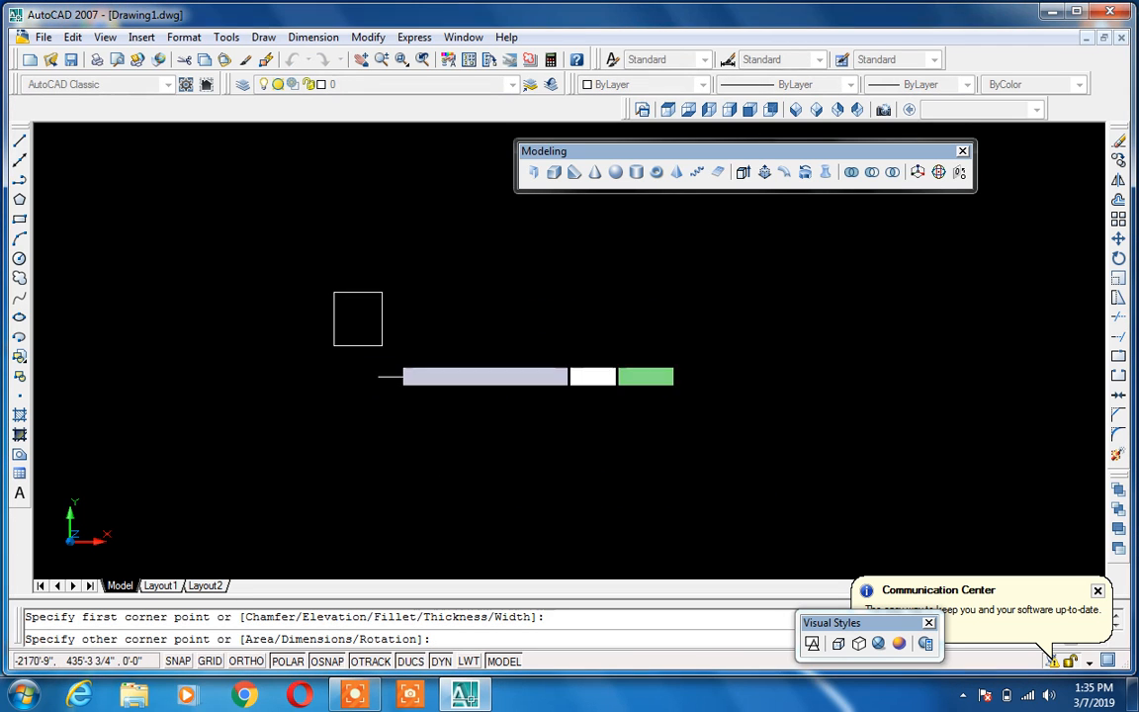
type("20',")
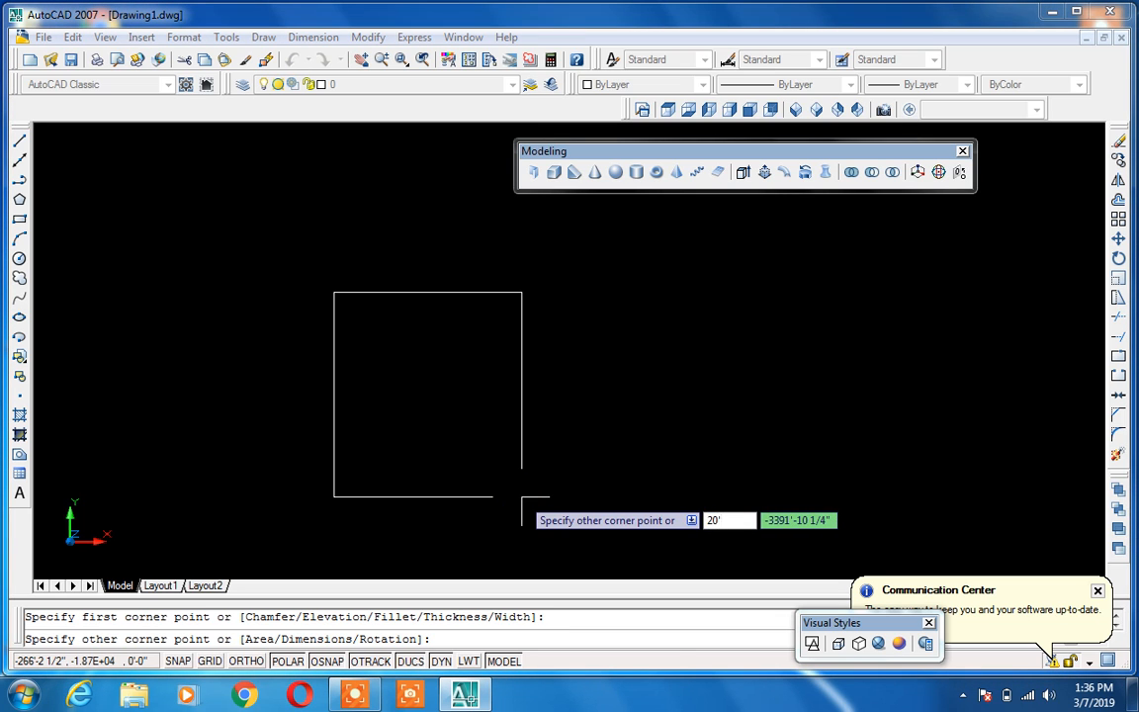
type("15")
key("Return")
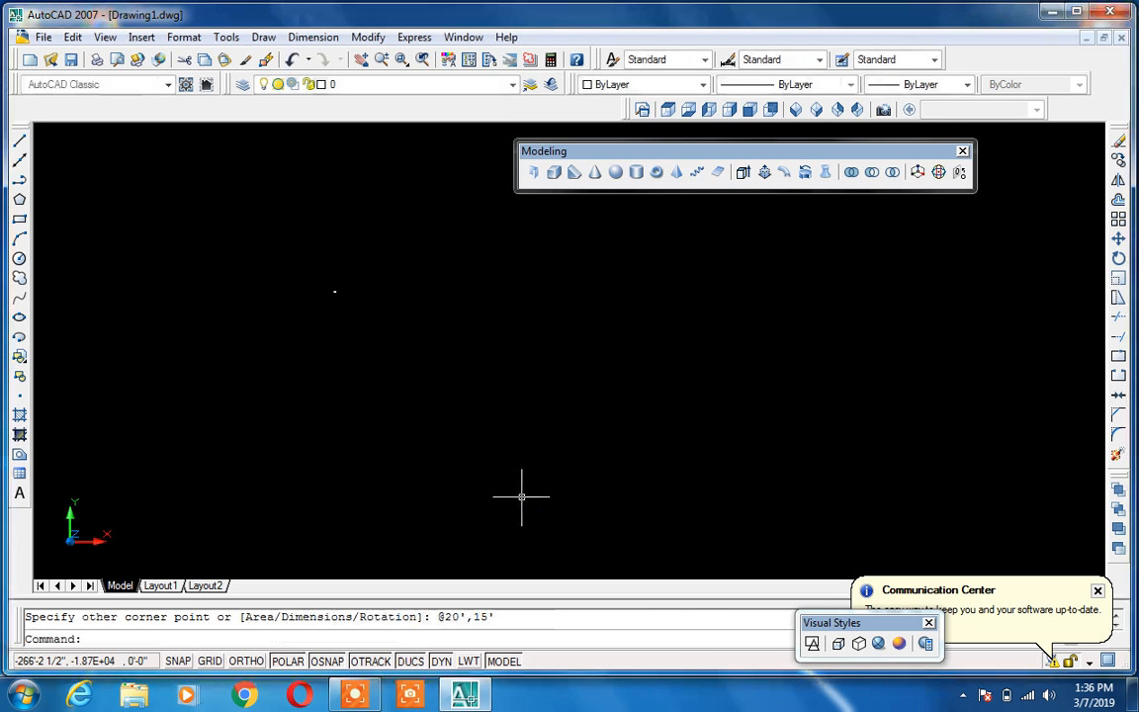
Offset the rectangle inward by 9 inches to form the inner wall outline
scroll(307, 260, "up", 8)
middle_click_drag(475, 454, 515, 340)
scroll(580, 436, "up", 8)
middle_click_drag(481, 410, 526, 504)
scroll(530, 458, "up", 3)
type("o")
key("Return")
type("9")
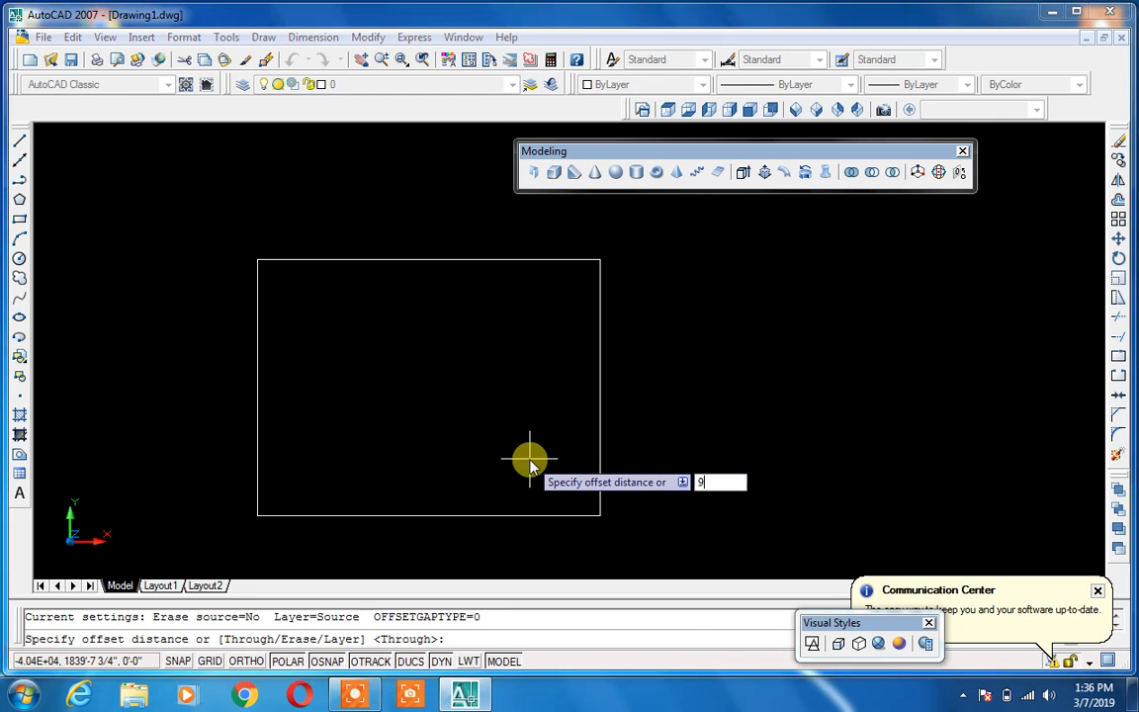
key("Return")
left_click(556, 514)
left_click(551, 453)
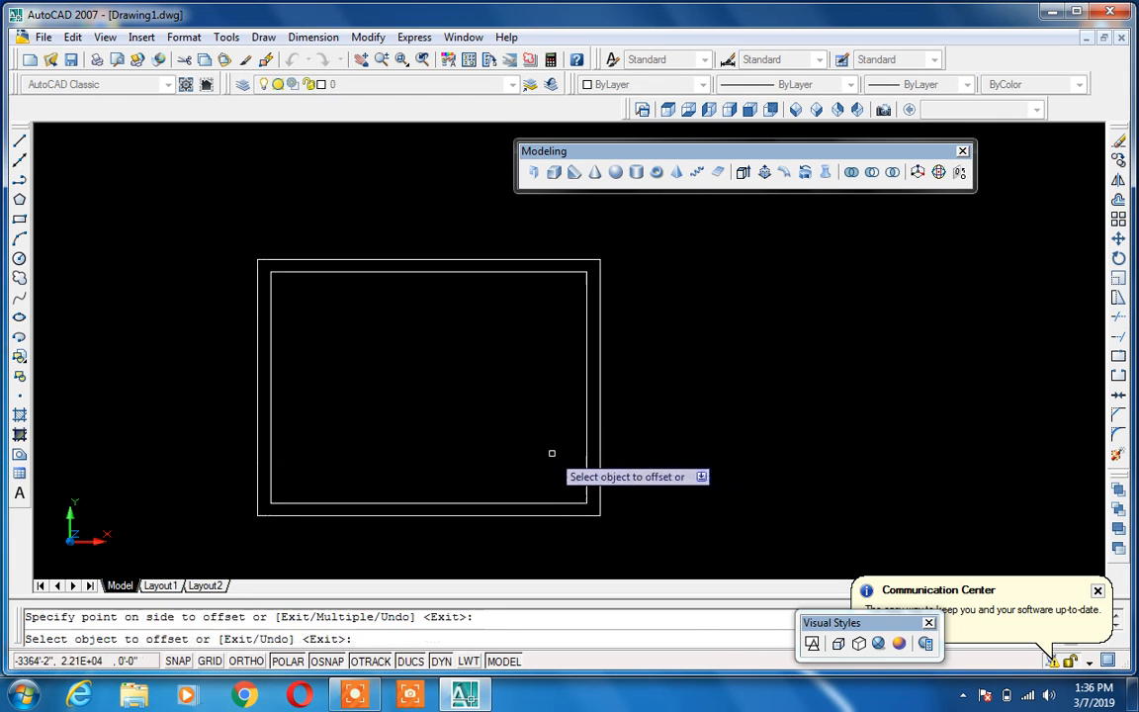
key("Escape")
type("l")
key("Return")
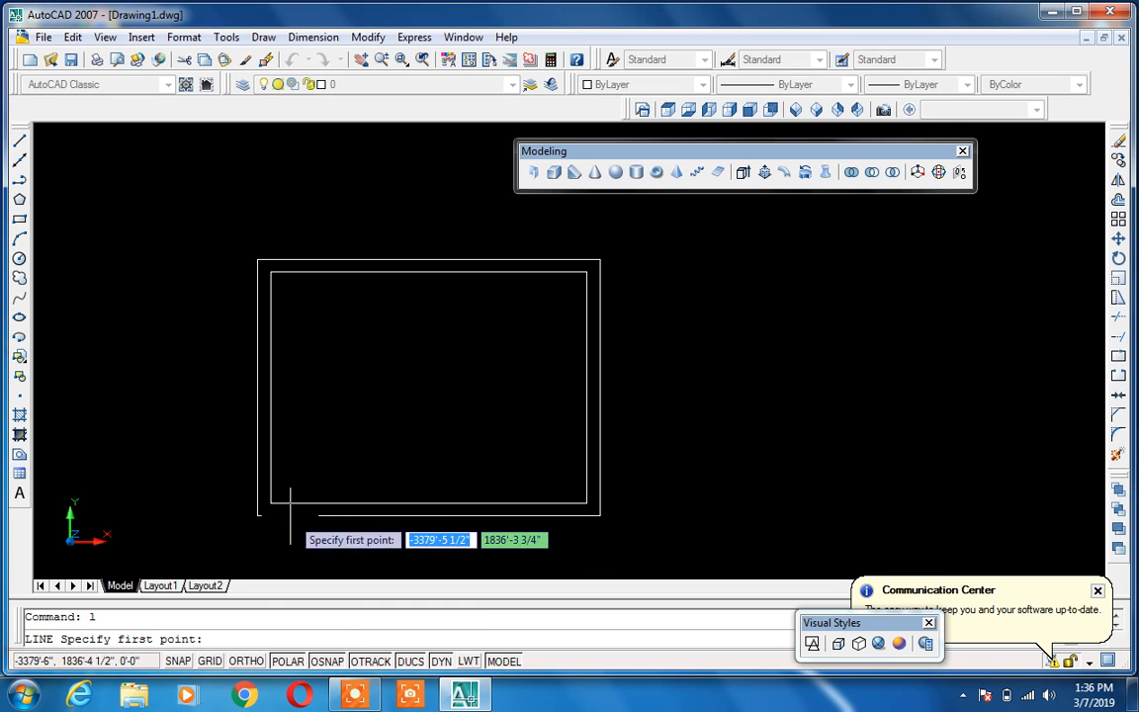
left_click(265, 513)
key("Return")
Show the nested rectangles in the southwest isometric view
scroll(277, 506, "up", 1)
scroll(300, 501, "down", 2)
scroll(312, 484, "up", 2)
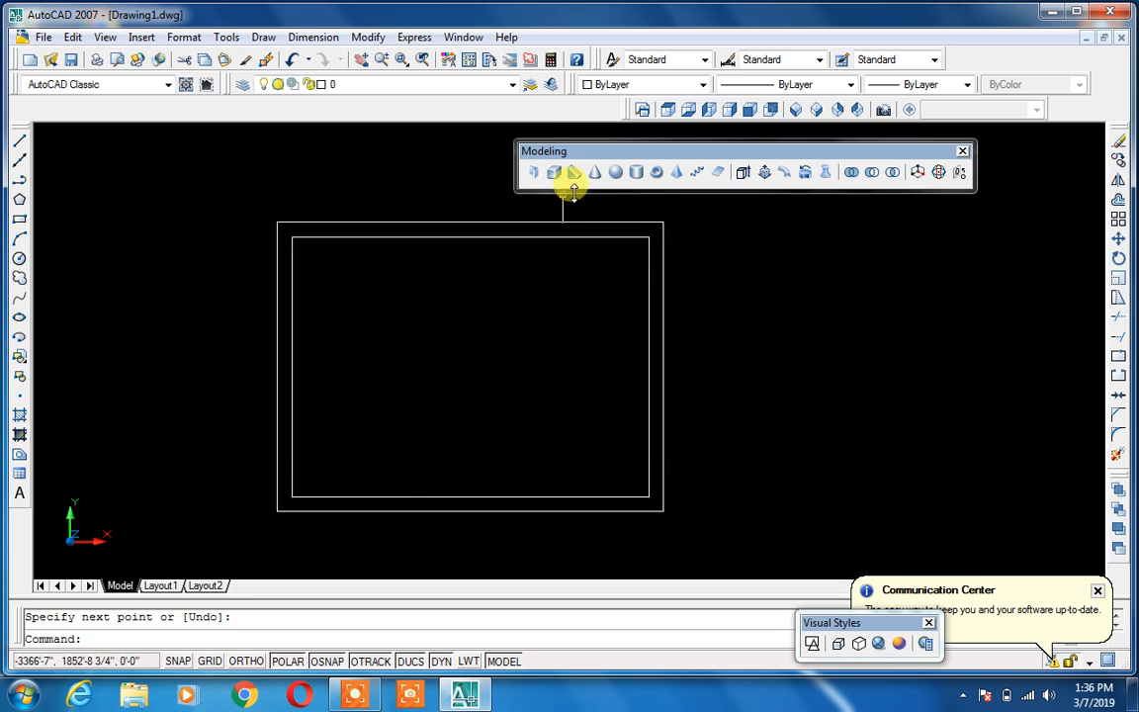
left_click(796, 109)
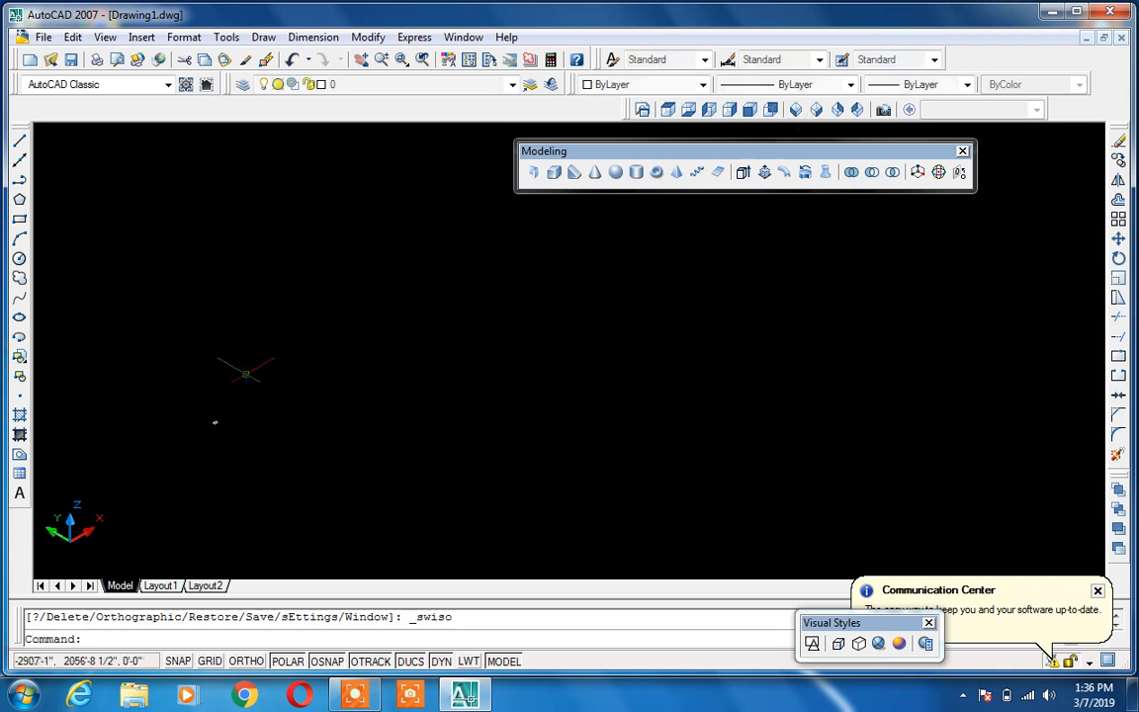
scroll(391, 355, "up", 10)
scroll(477, 331, "down", 3)
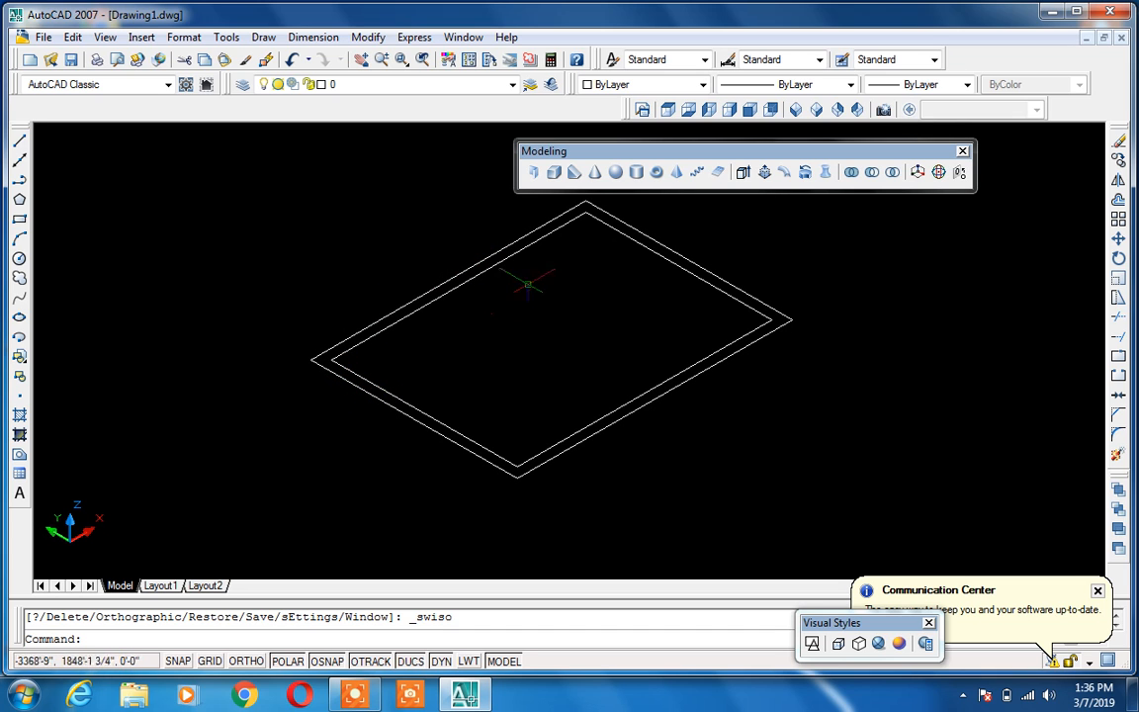
middle_click_drag(602, 235, 609, 256)
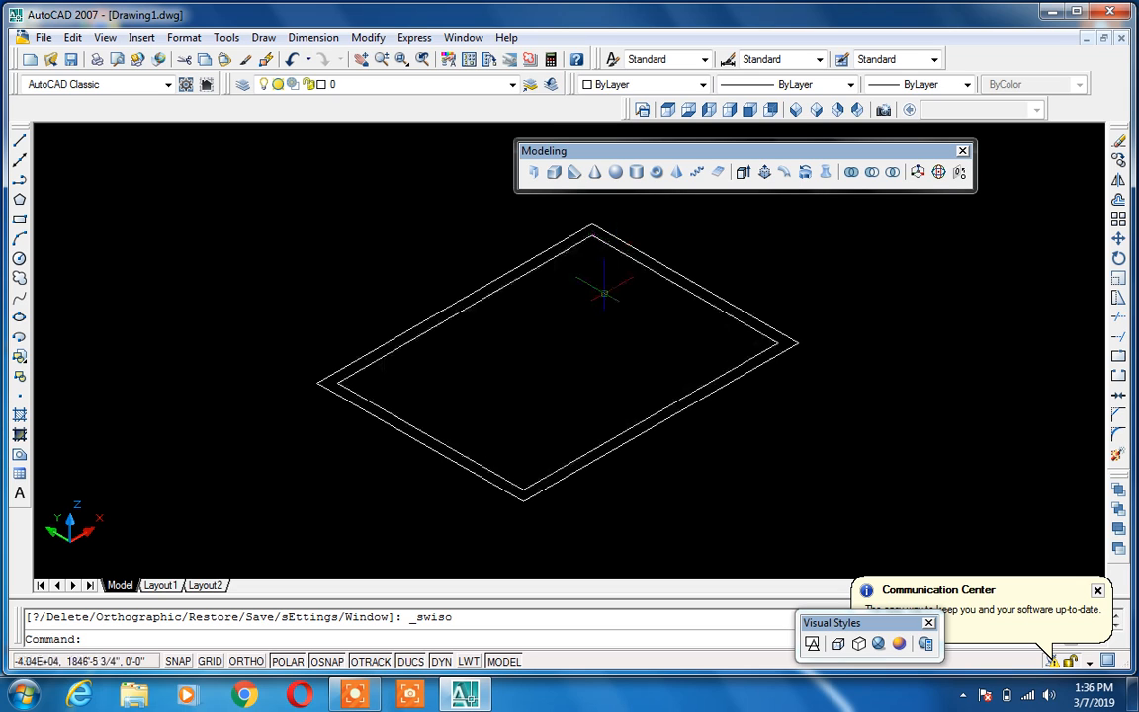
type("b")
key("Return")
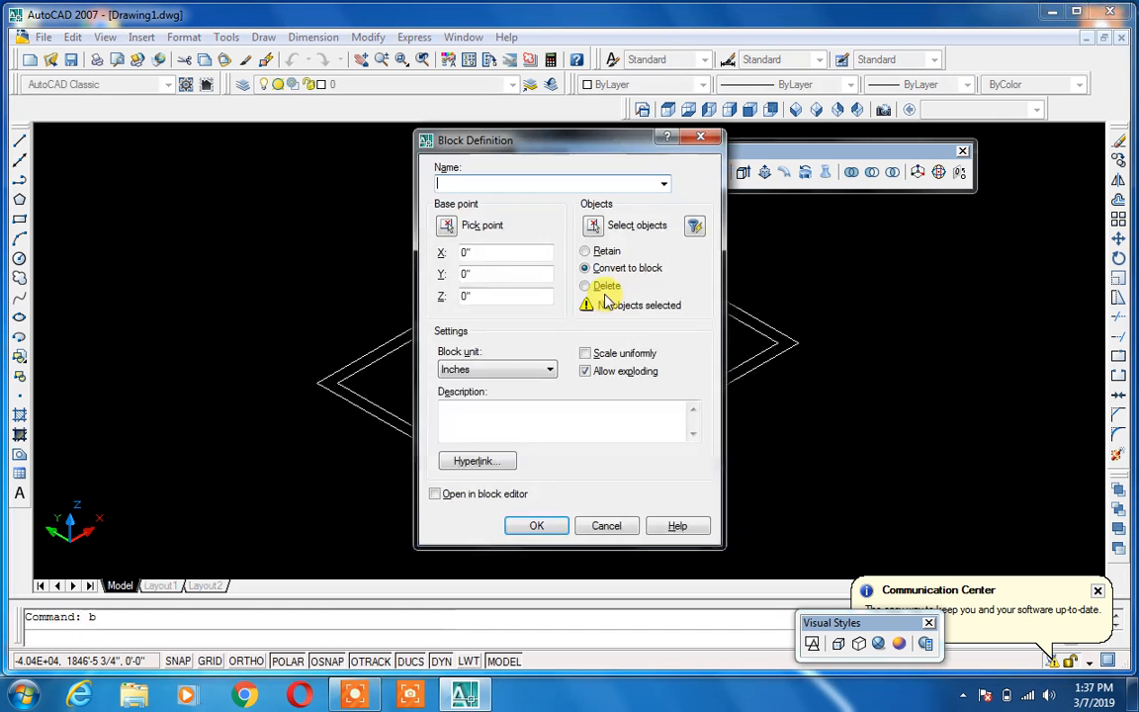
key("Escape")
Create polyline boundaries from the area between the outer and inner rectangles, with island detection on
type("bo")
key("Return")
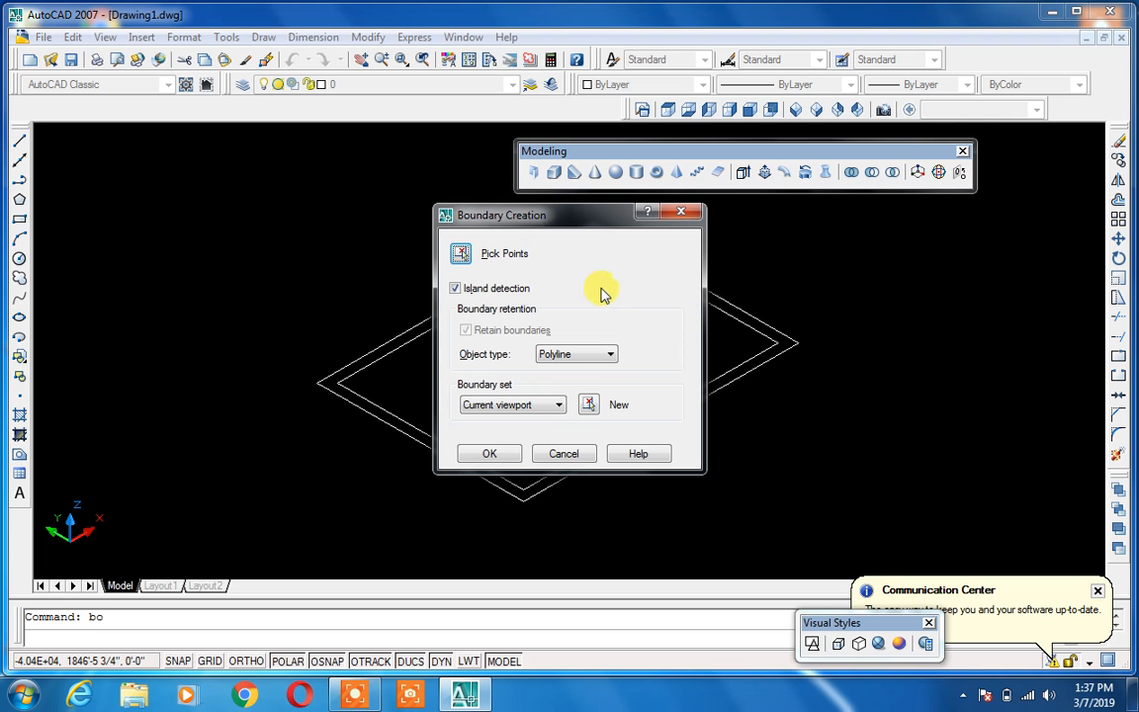
left_click(462, 254)
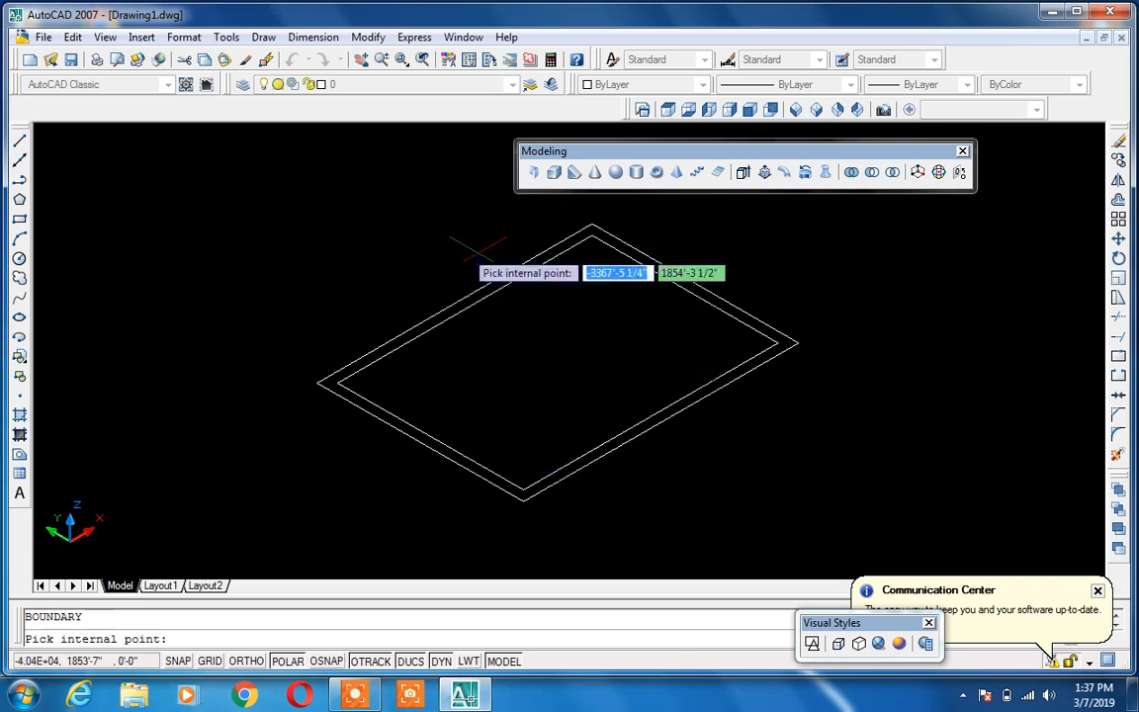
left_click(510, 276)
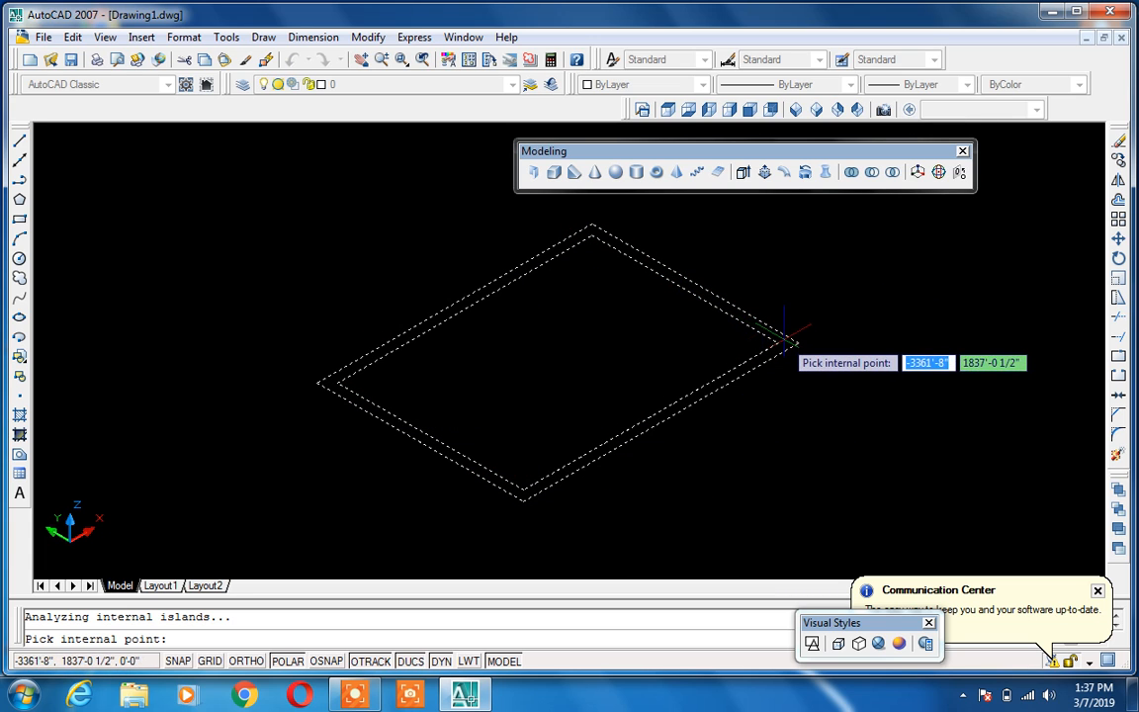
key("Return")
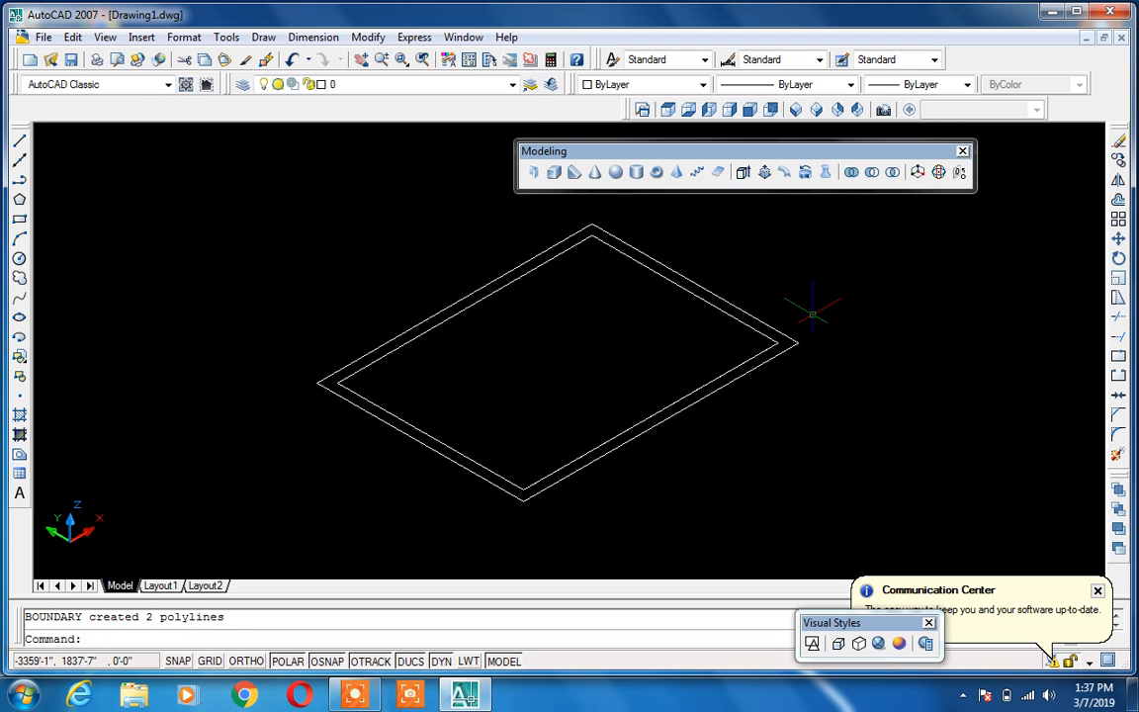
Extrude the outer wall outline to a height of 10'
middle_click_drag(812, 314, 751, 317)
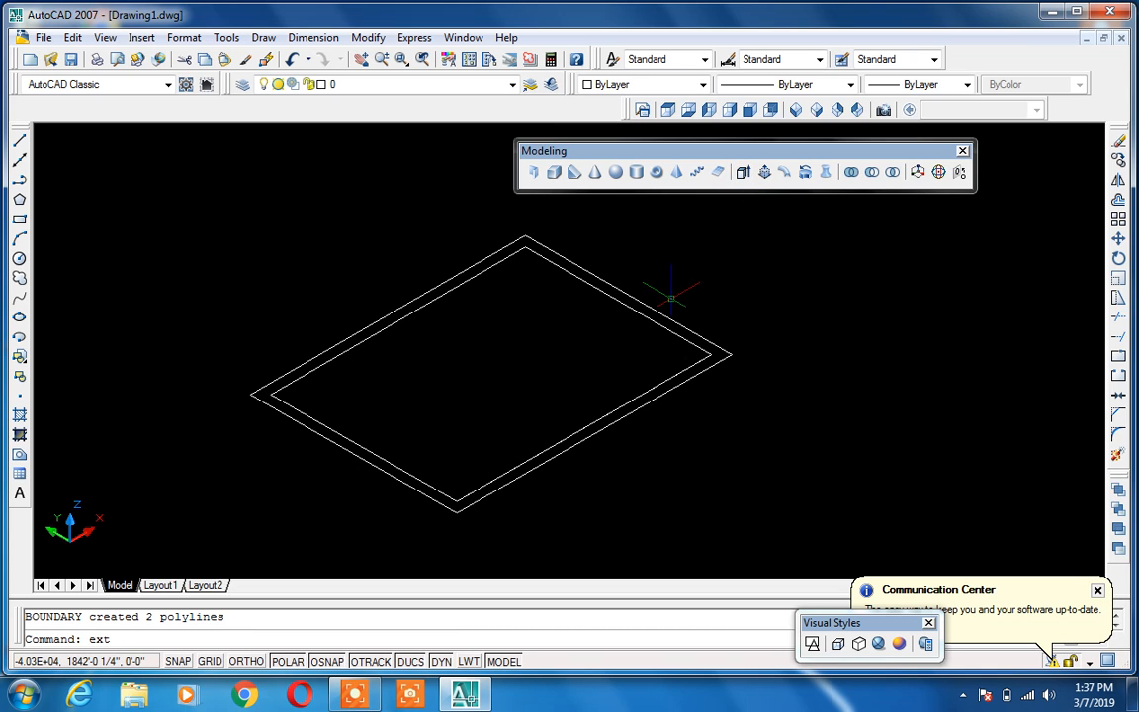
key("Escape")
type("ext")
key("Return")
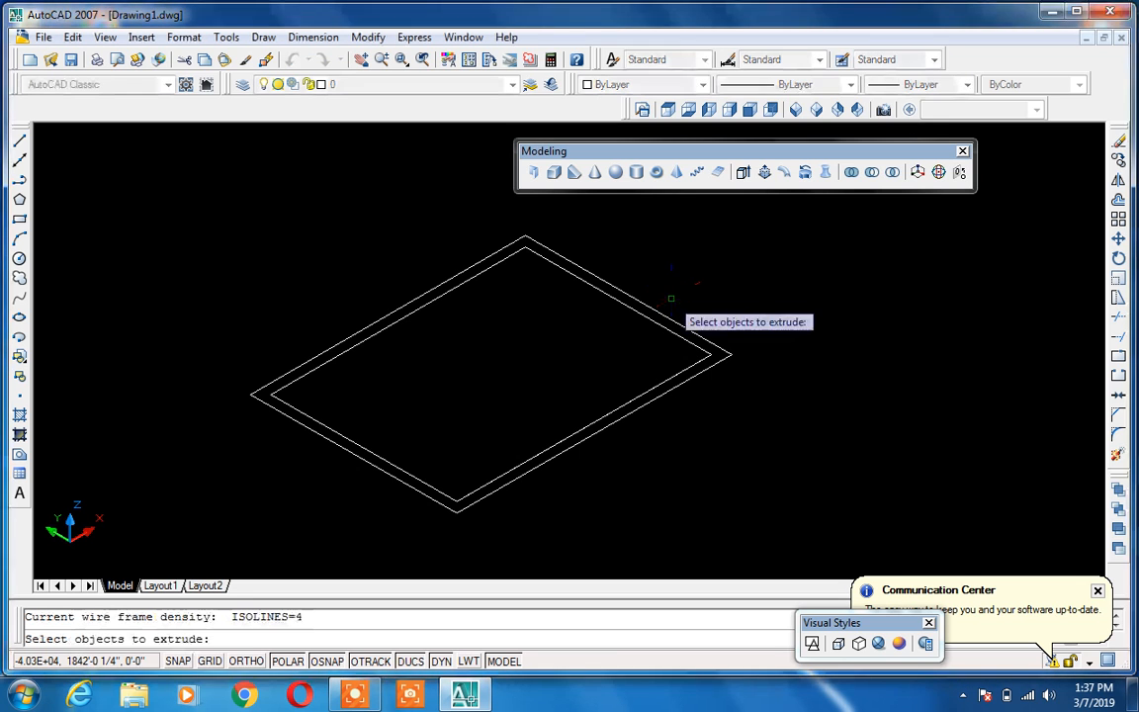
left_click(683, 325)
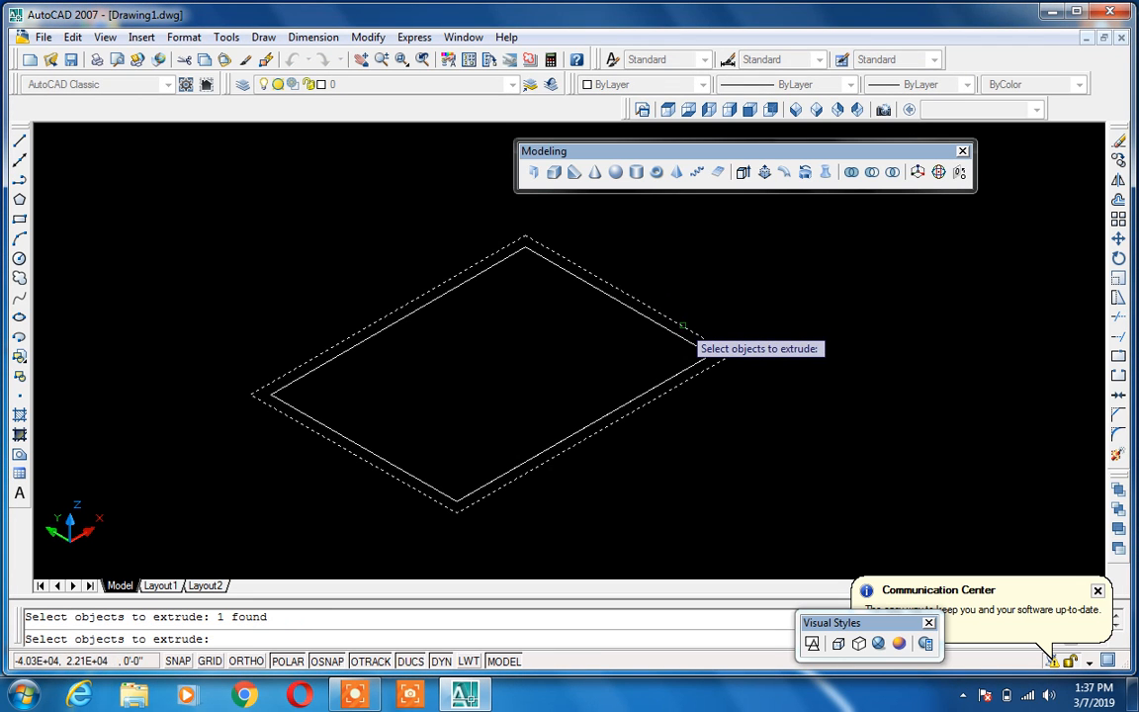
key("Return")
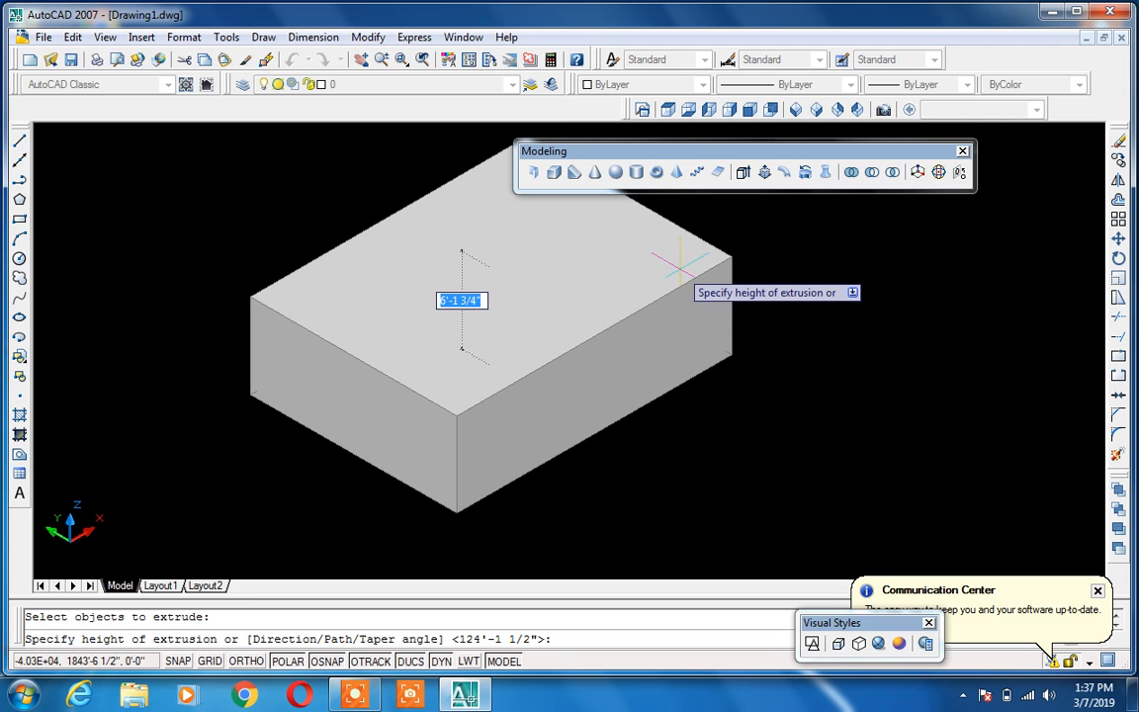
type("1")
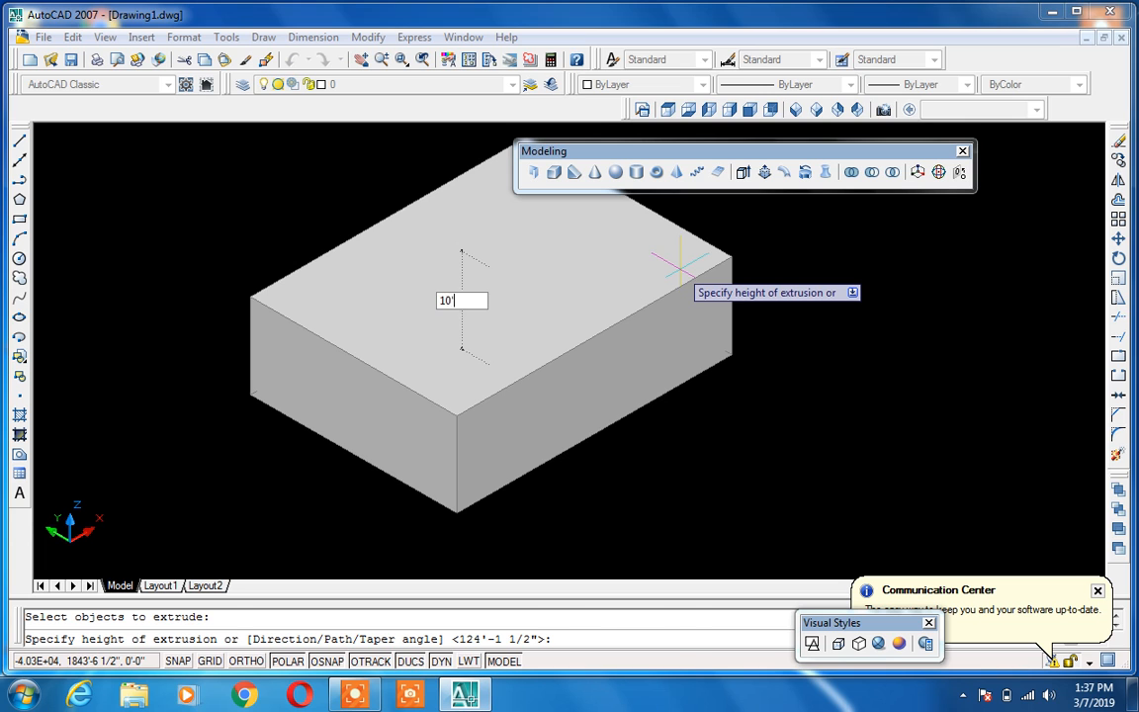
type("0'")
key("Return")
Draw a solid box beside the extruded block, accepting the default height of 10'
scroll(680, 265, "down", 2)
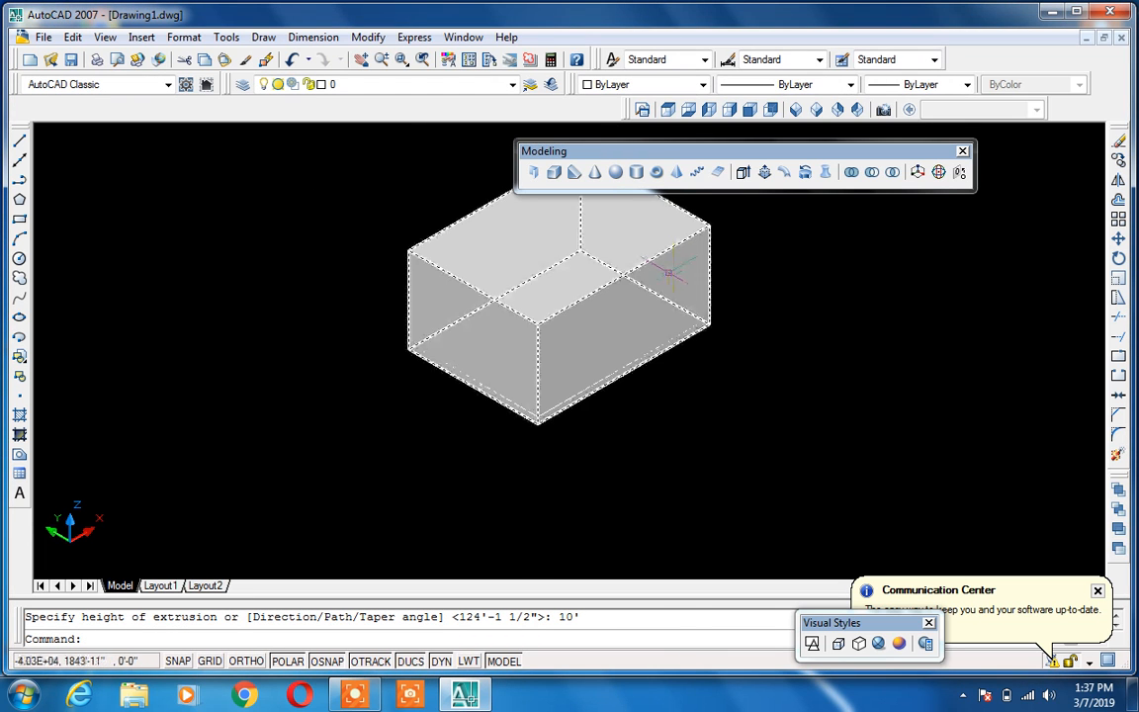
middle_click_drag(668, 272, 661, 312)
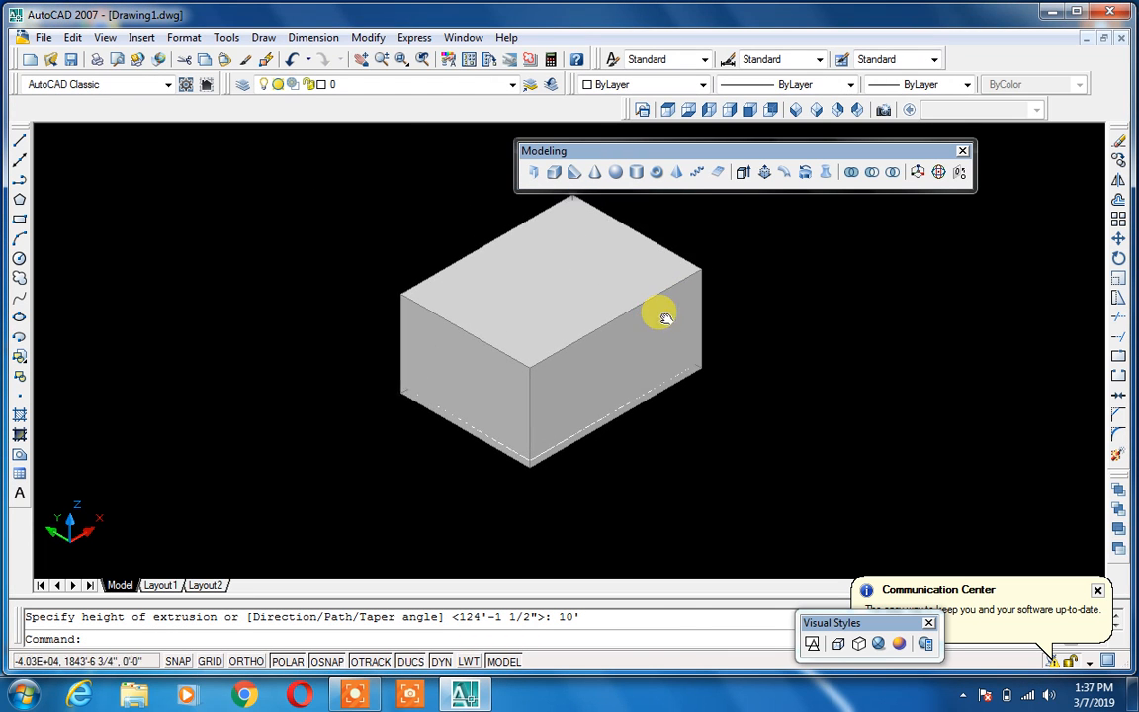
left_click(554, 173)
left_click(312, 286)
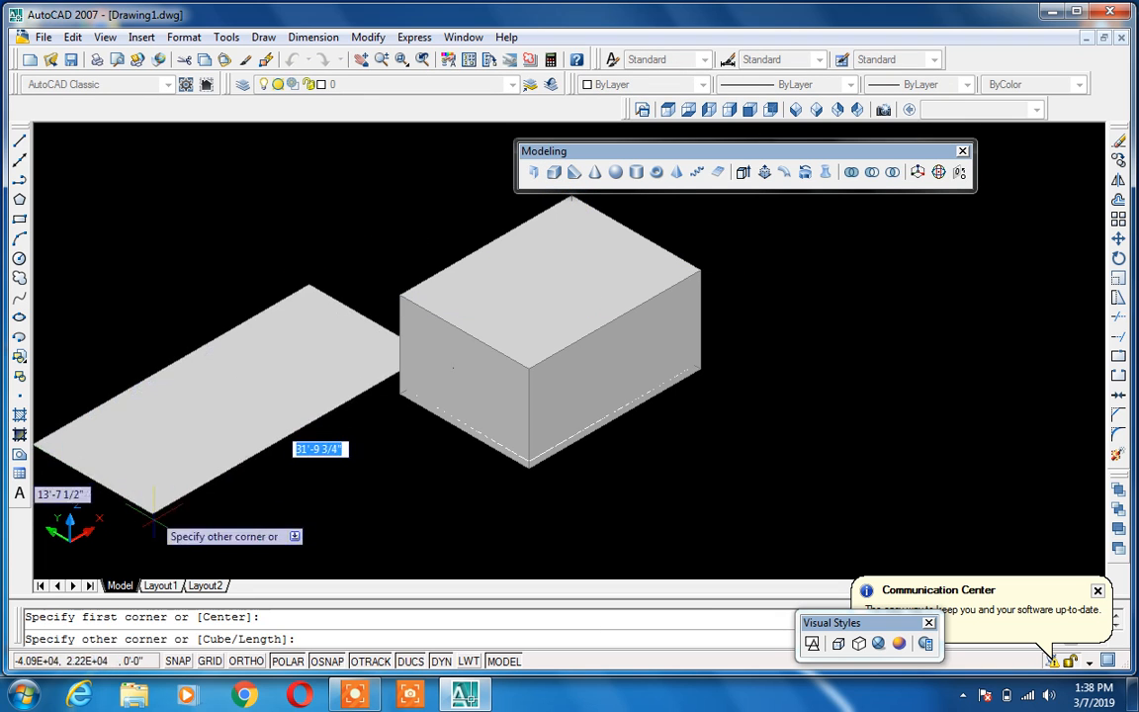
left_click(264, 411)
key("Return")
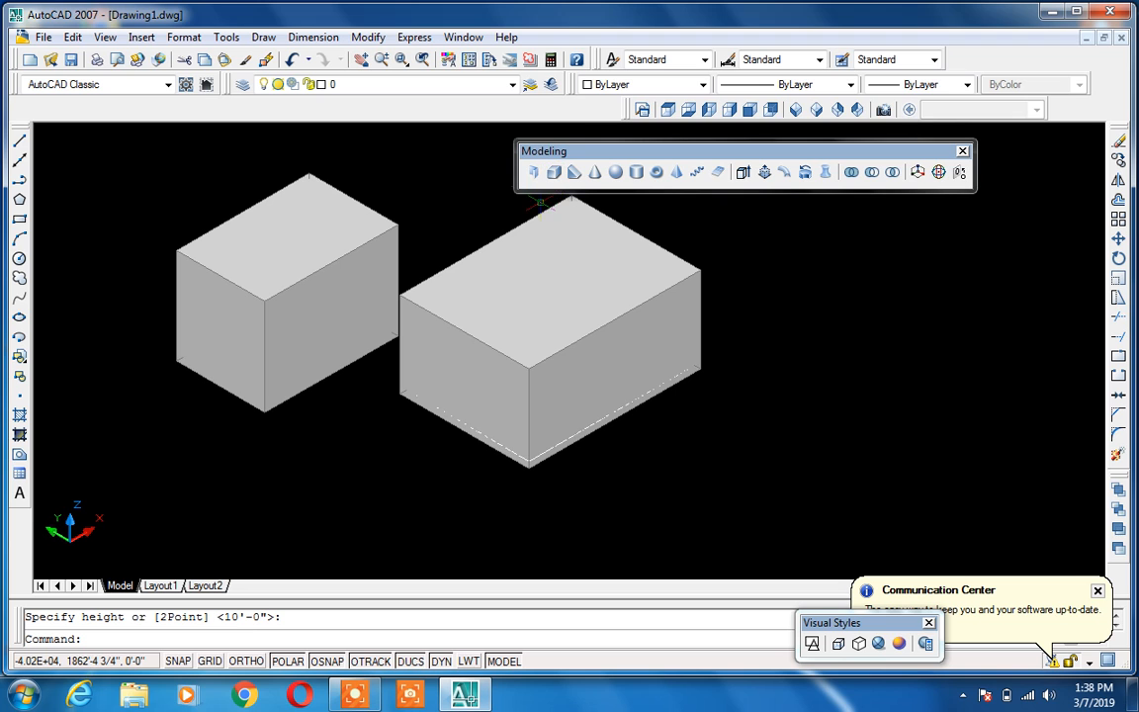
Undo the box and the extrusion of the outer outline
key("ctrl+z")
key("ctrl+z")
key("ctrl+z")
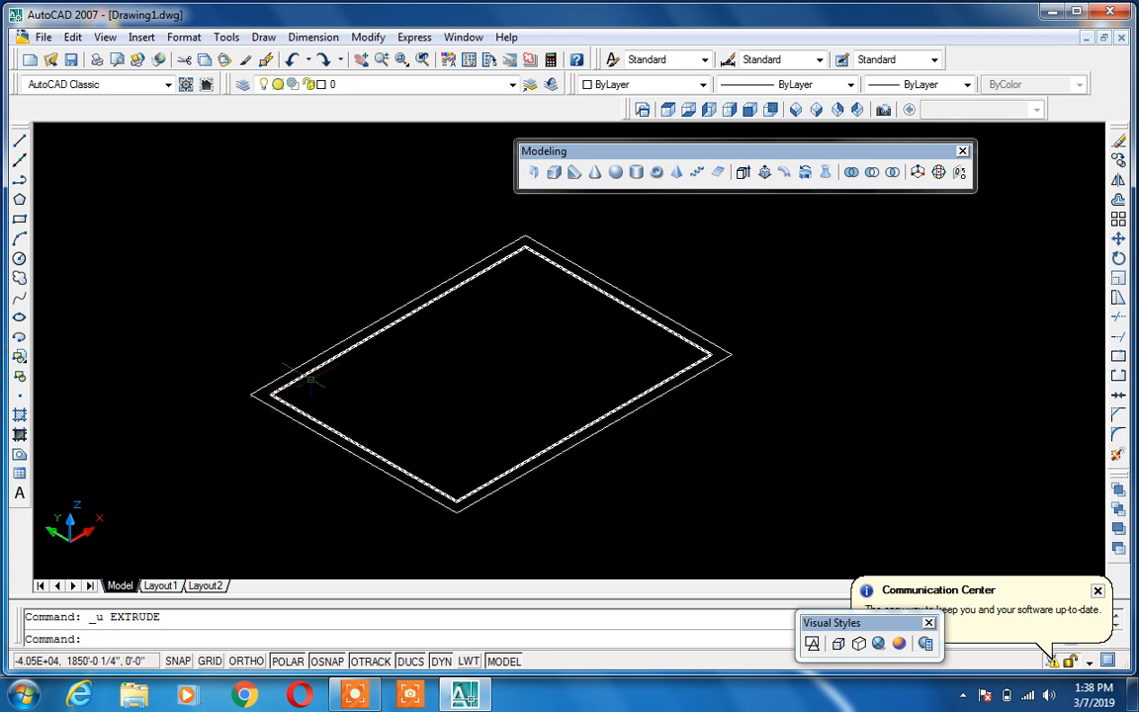
Draw a line across the wall thickness from the inner rectangle's near corner to the outer rectangle's edge
scroll(488, 513, "up", 3)
type("l")
key("Return")
scroll(438, 455, "up", 2)
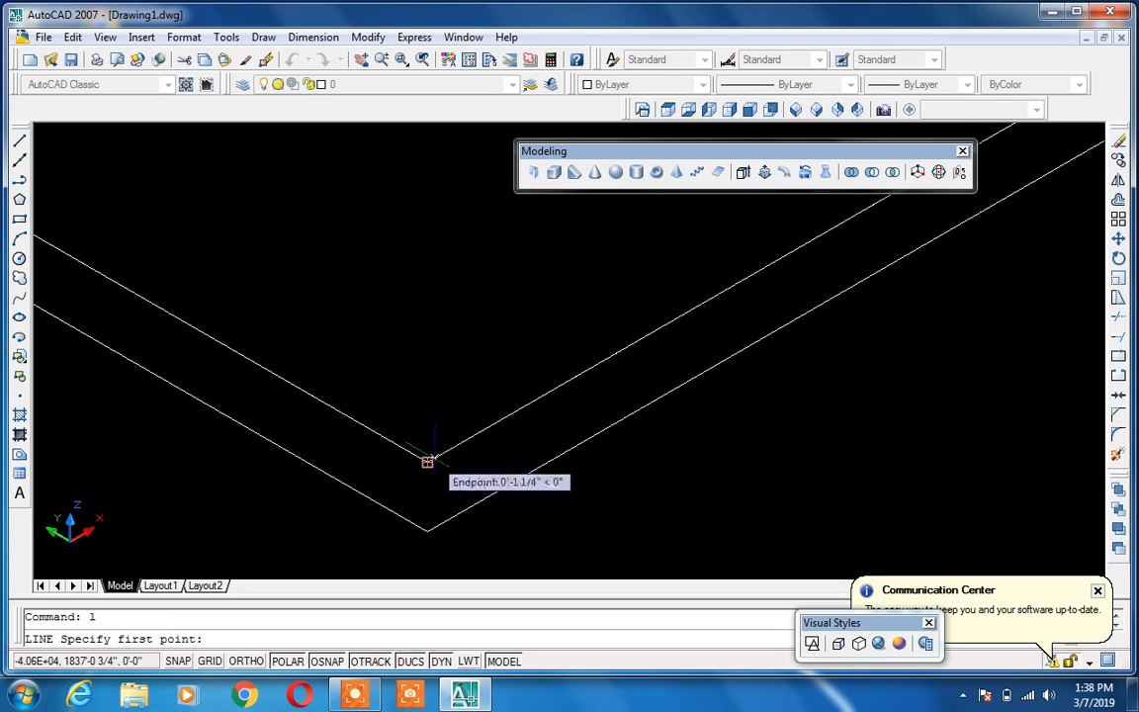
left_click(427, 461)
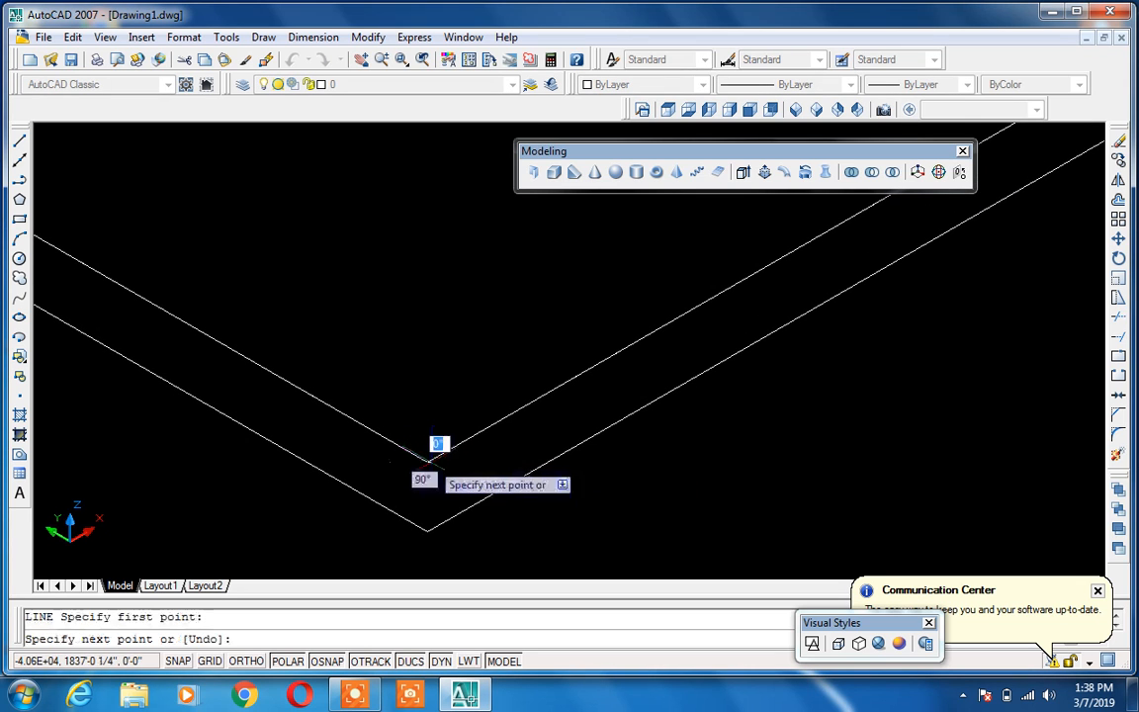
left_click(487, 496)
key("Return")
scroll(575, 456, "down", 5)
key("Escape")
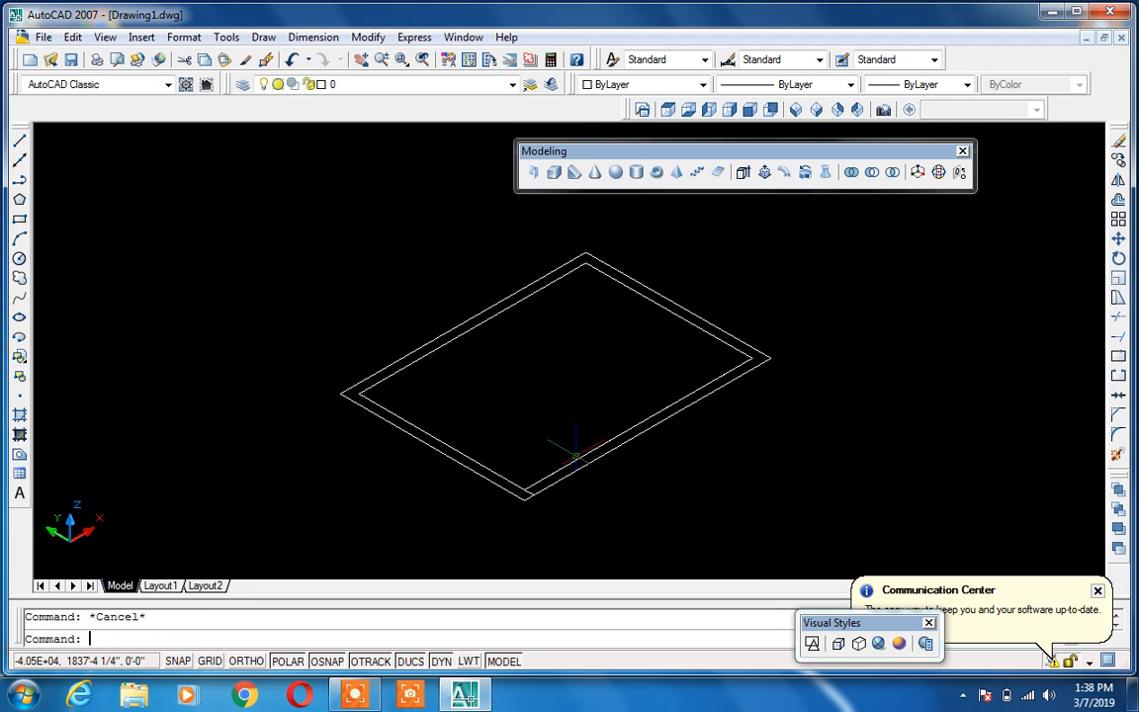
Explode the outer and inner wall rectangles into separate lines
type("x")
key("Return")
left_click(564, 445)
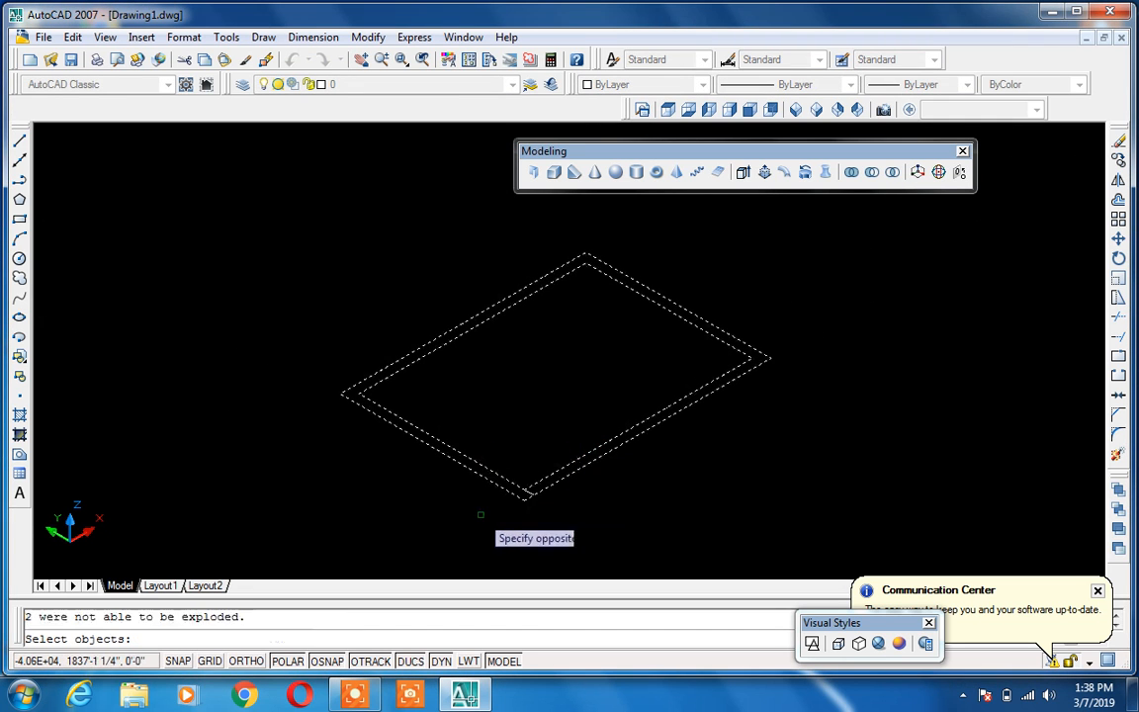
left_click(481, 499)
key("Return")
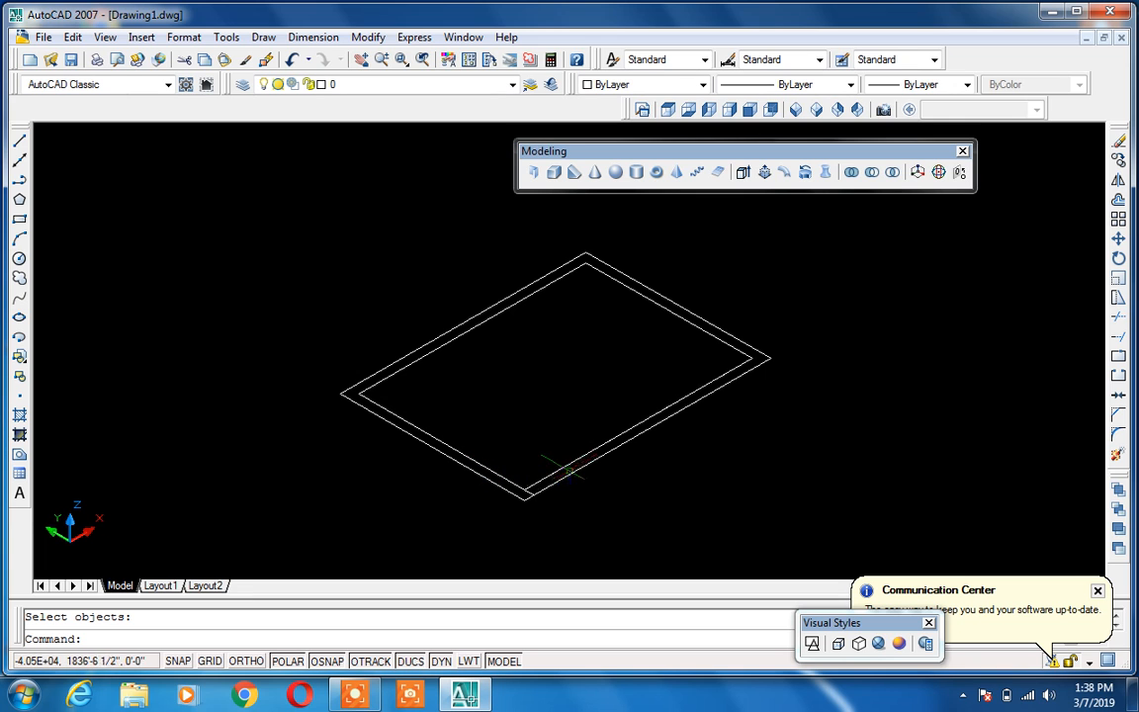
Create a polyline boundary from the area between the outer and inner wall lines
key("Escape")
type("bo")
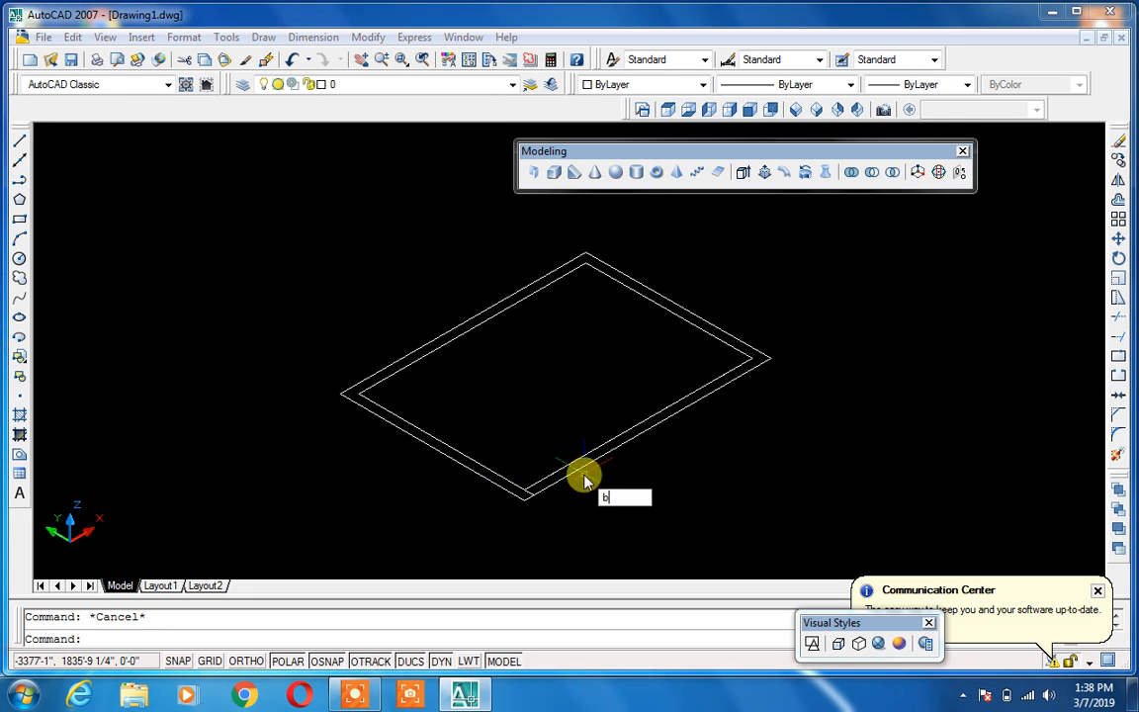
key("Return")
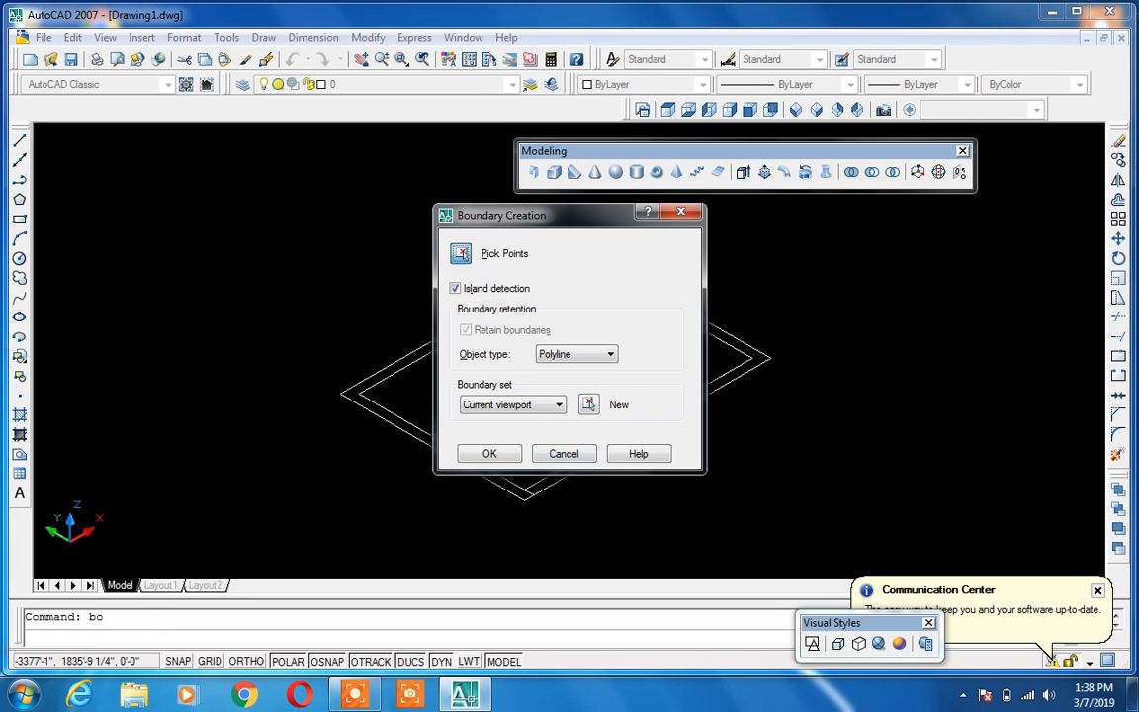
left_click(460, 252)
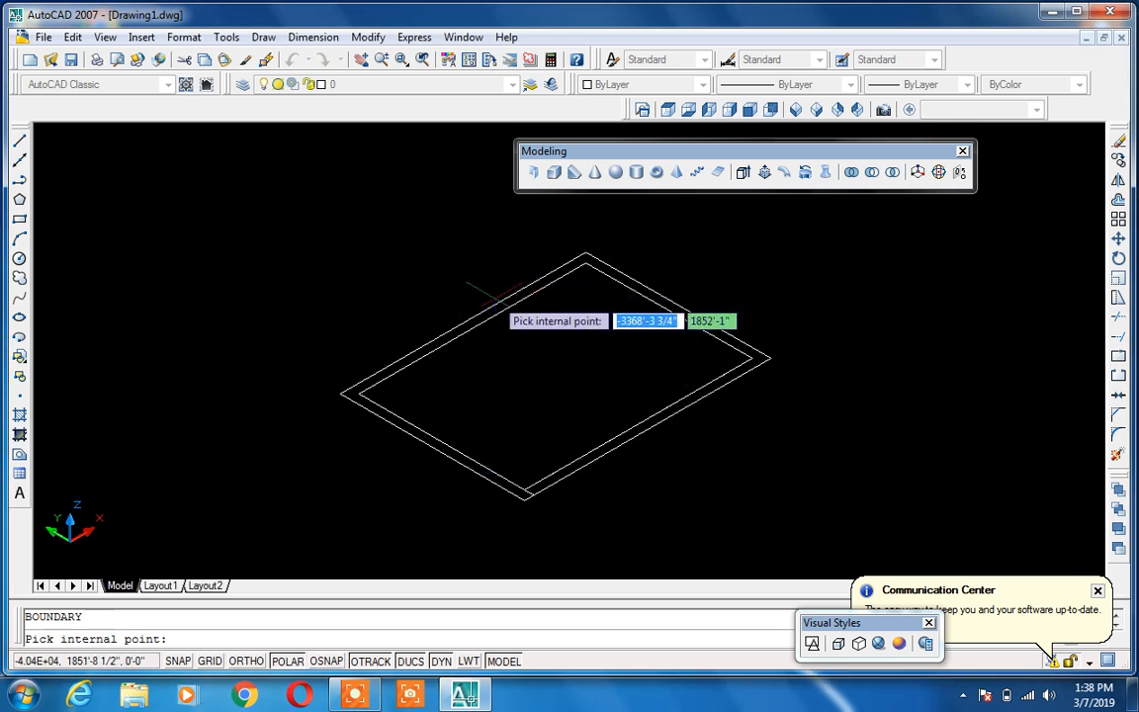
left_click(600, 442)
key("Return")
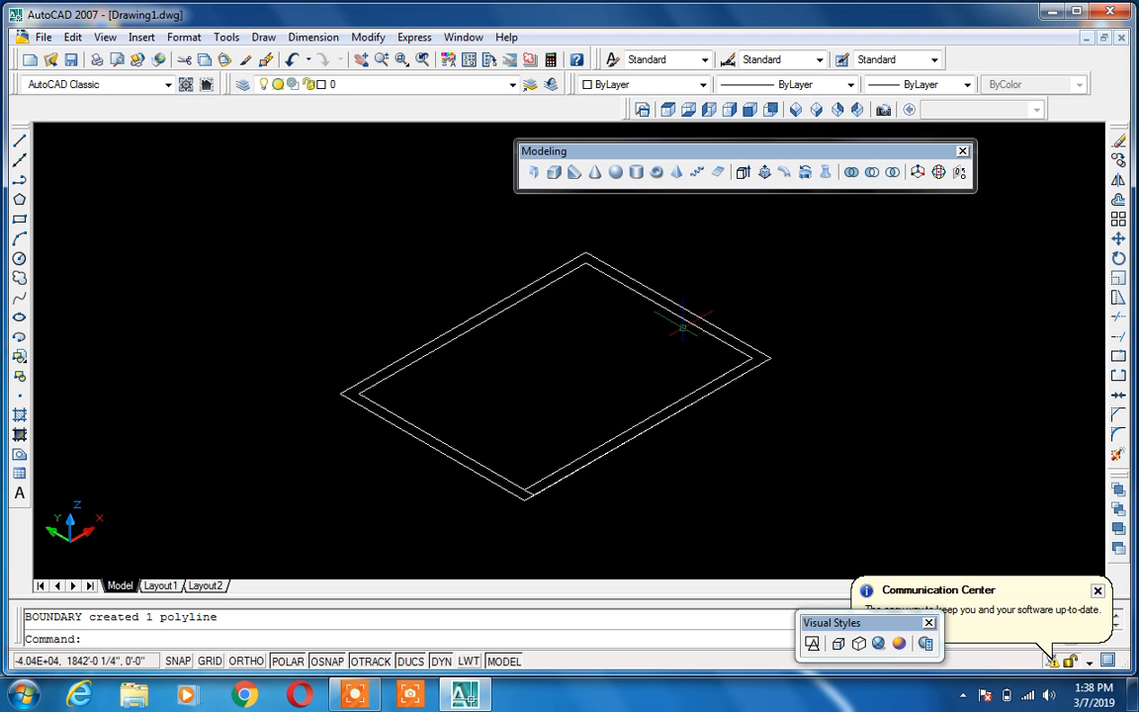
Try to extrude the boundary polyline around the walls
type("ex")
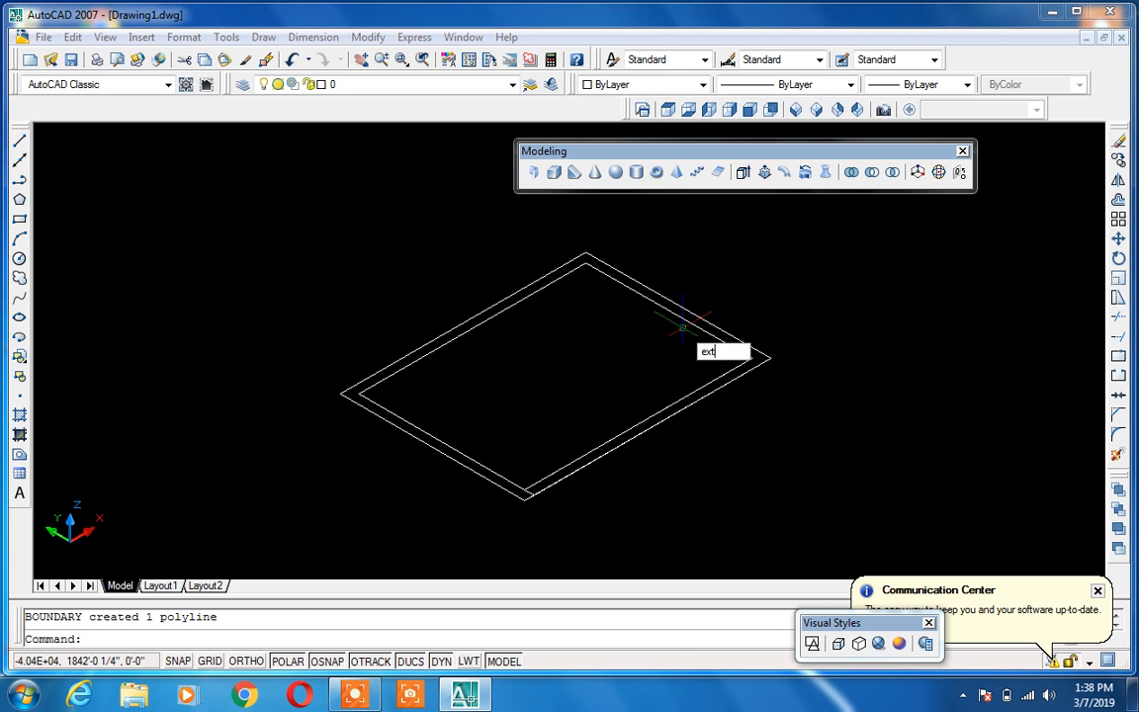
type("t")
key("Return")
left_click(688, 319)
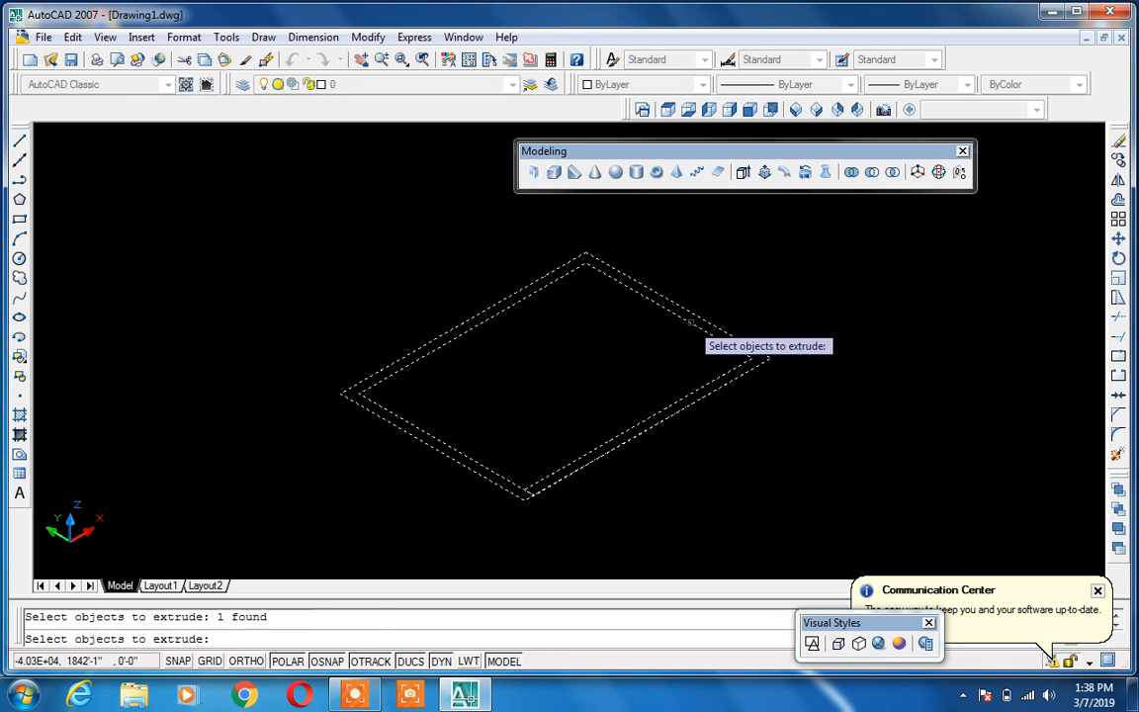
key("Return")
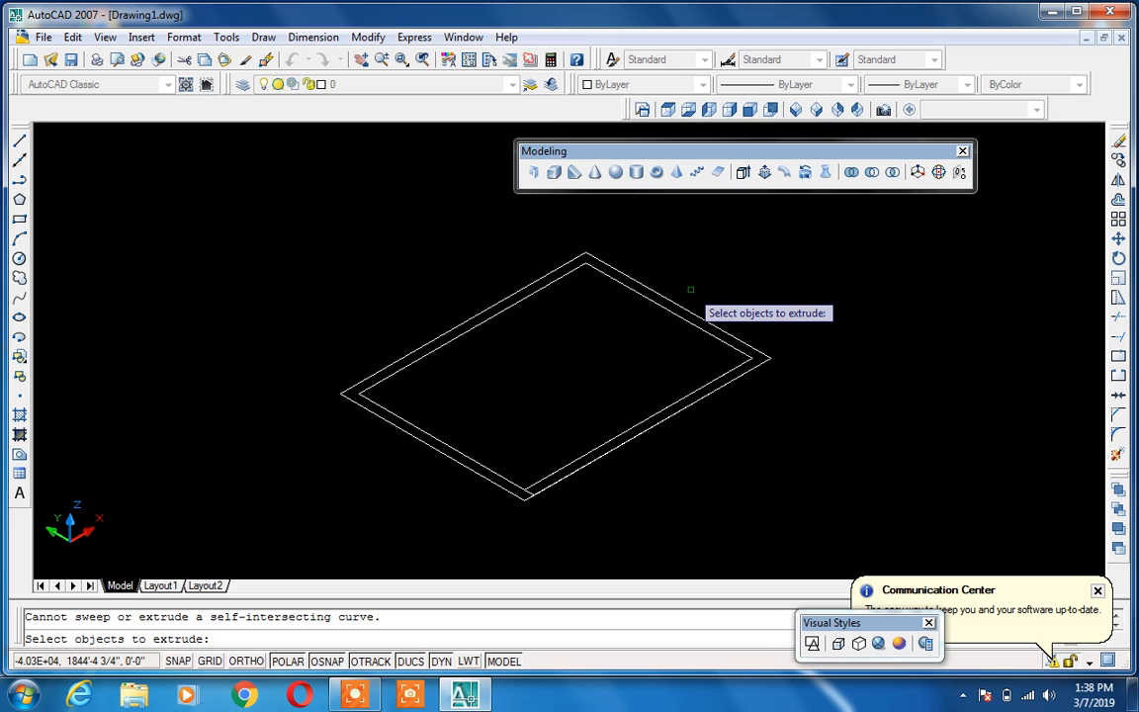
left_click(690, 309)
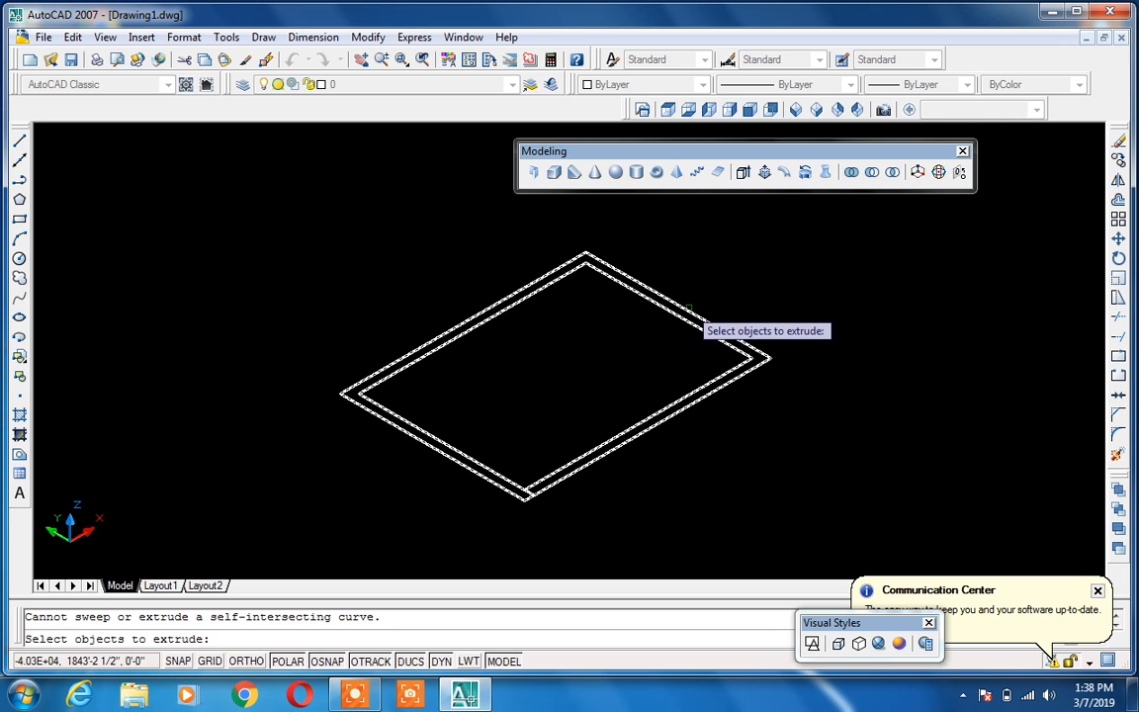
key("Escape")
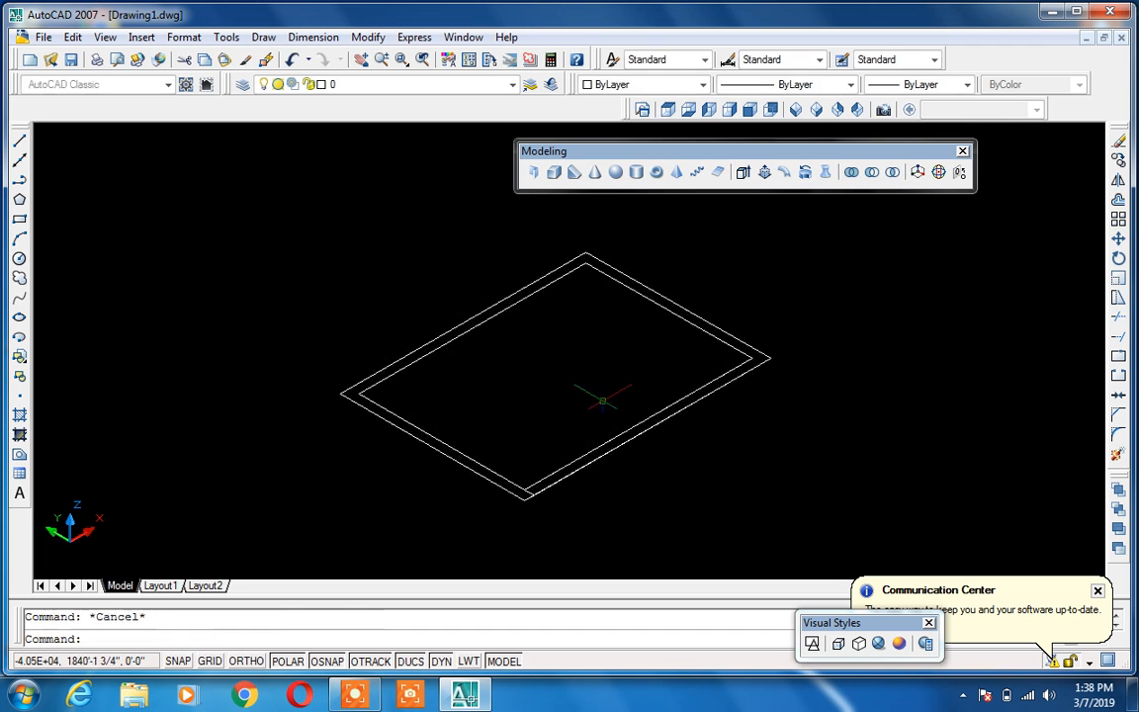
Explode the wall boundary polyline into separate lines
scroll(529, 489, "up", 3)
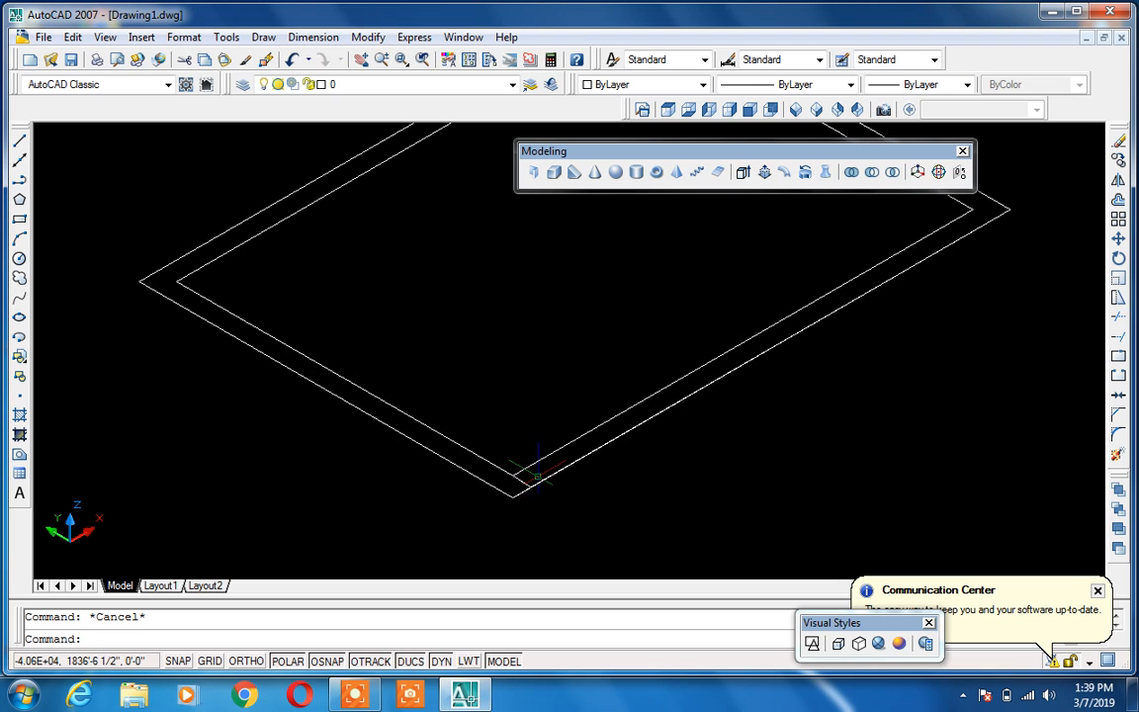
scroll(529, 485, "down", 3)
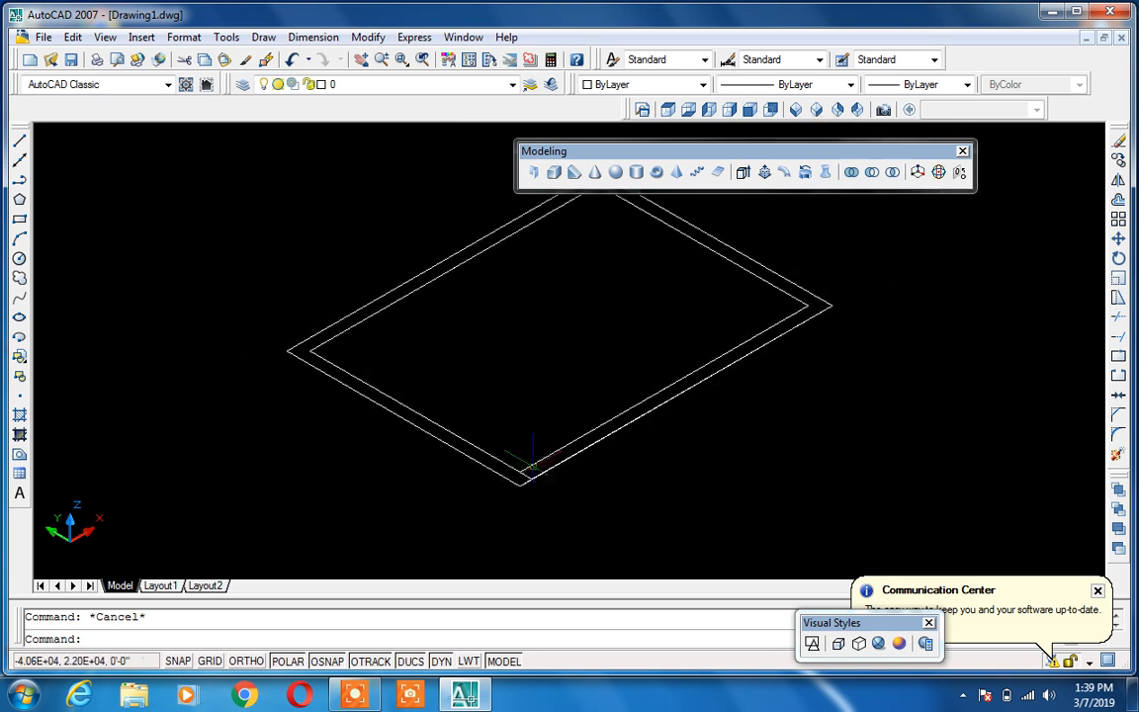
scroll(534, 470, "up", 2)
scroll(529, 456, "down", 2)
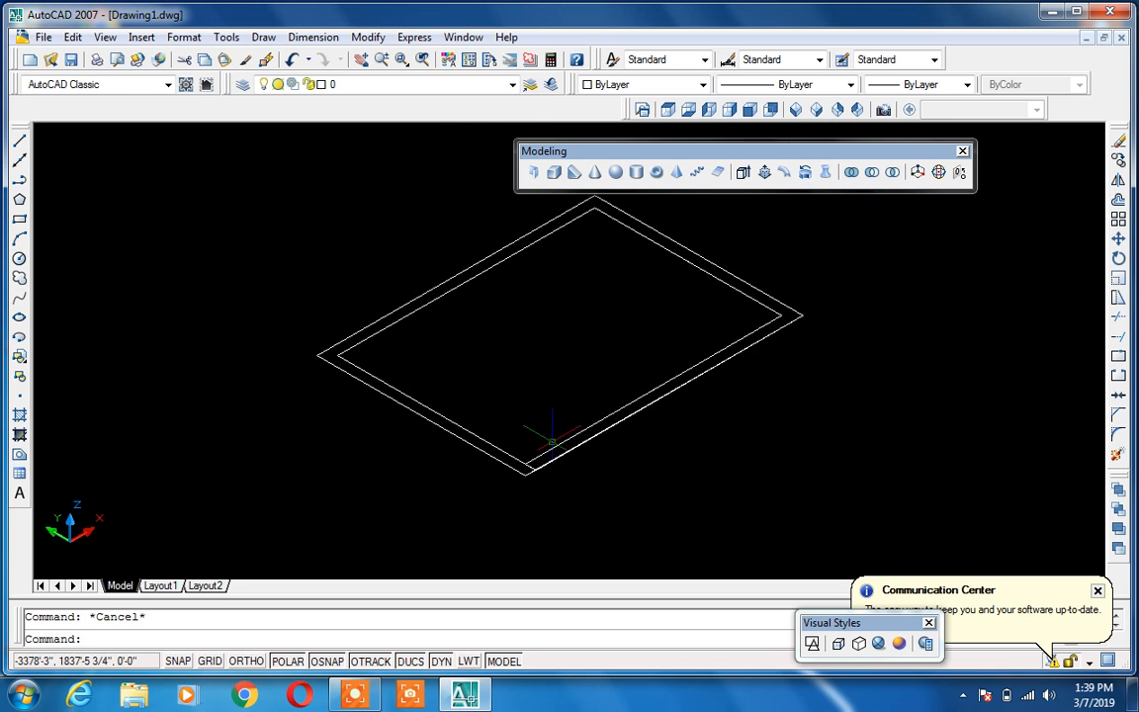
type("x")
key("Return")
left_click(553, 450)
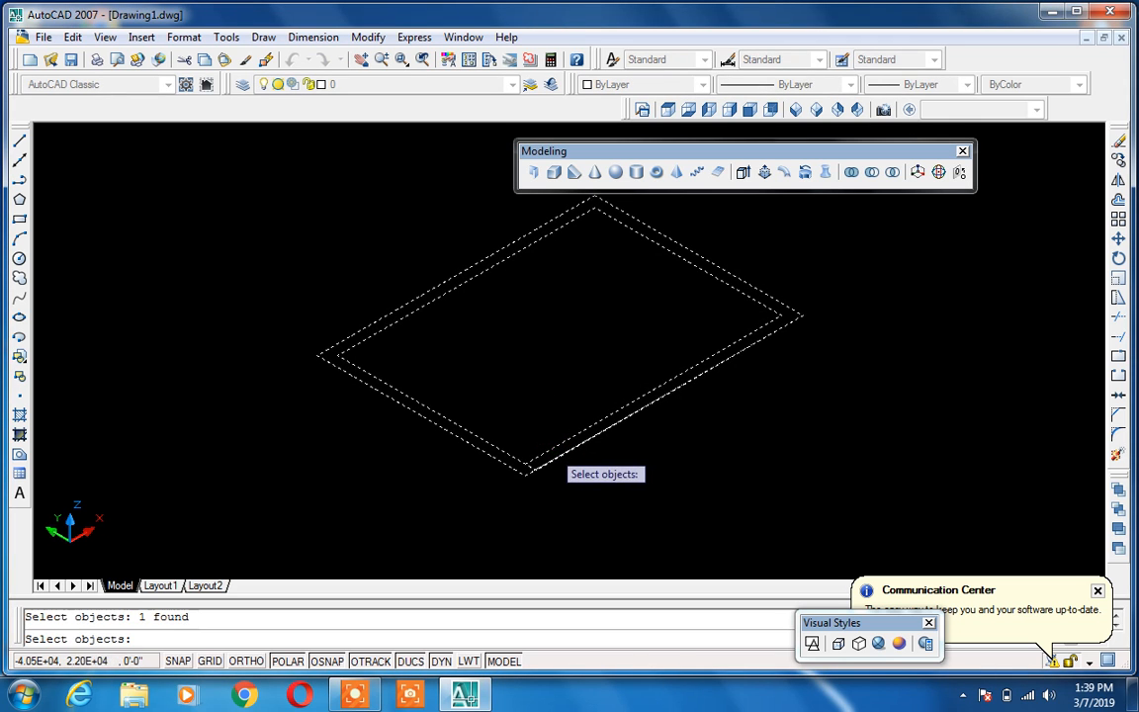
left_click(550, 450)
key("Return")
Offset the cross line at the near corner by 4.5 inches along the wall running in the X direction
scroll(508, 458, "up", 4)
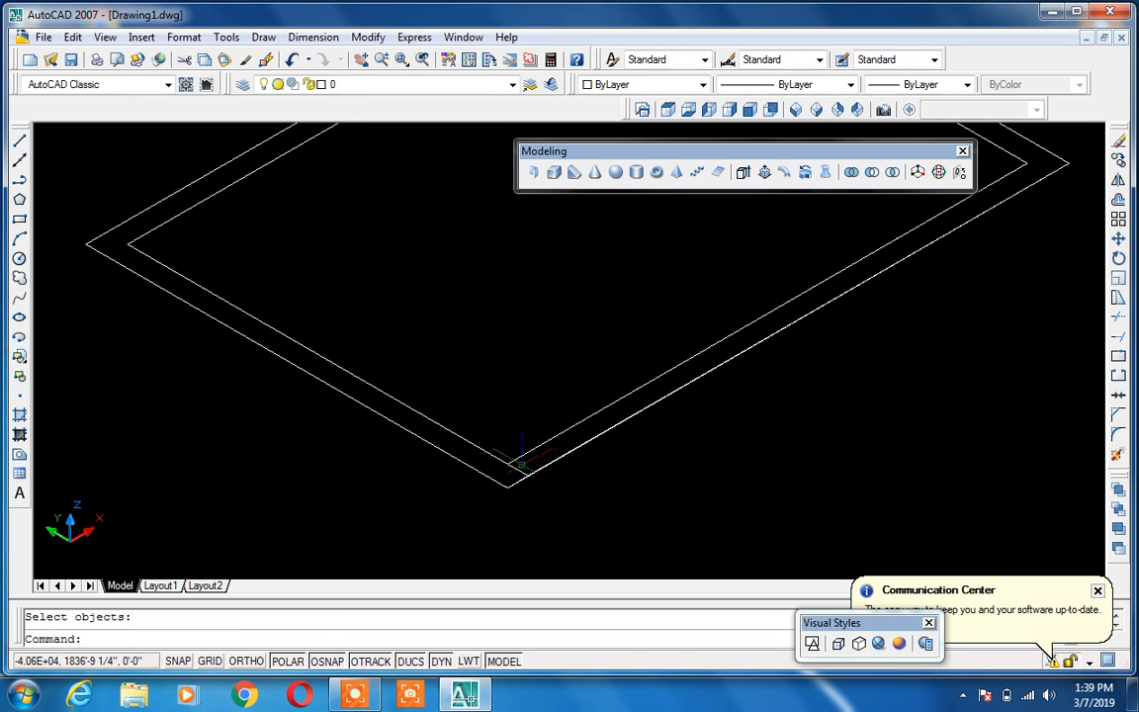
scroll(520, 468, "up", 1)
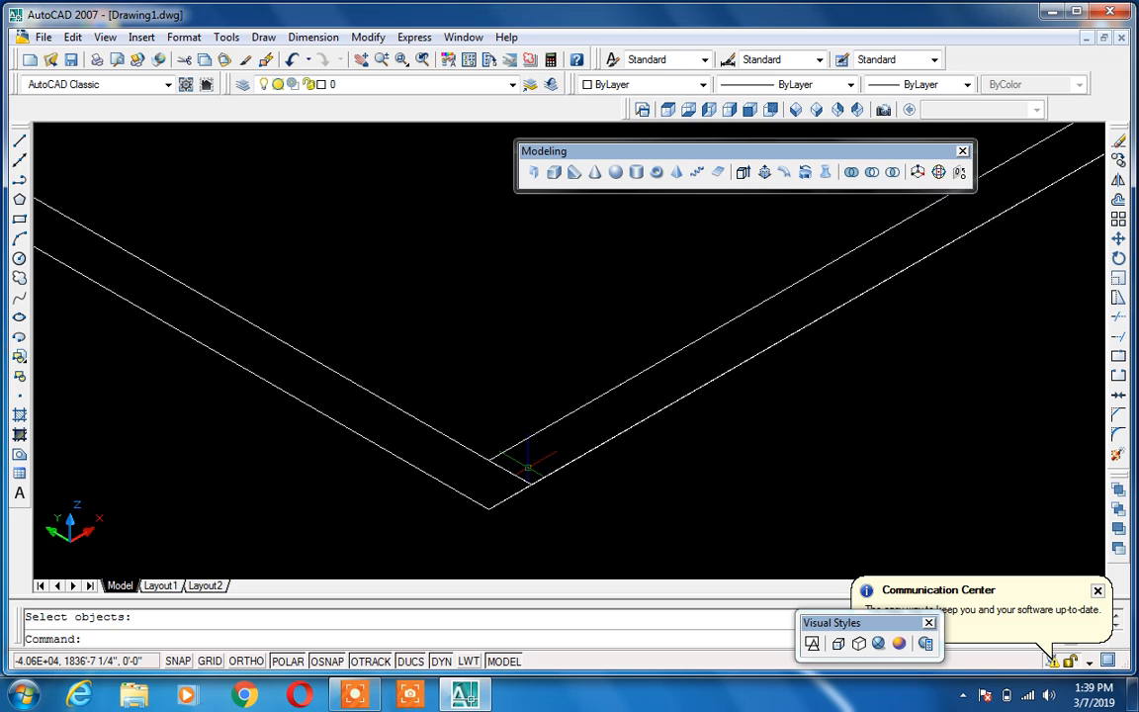
type("o")
key("Return")
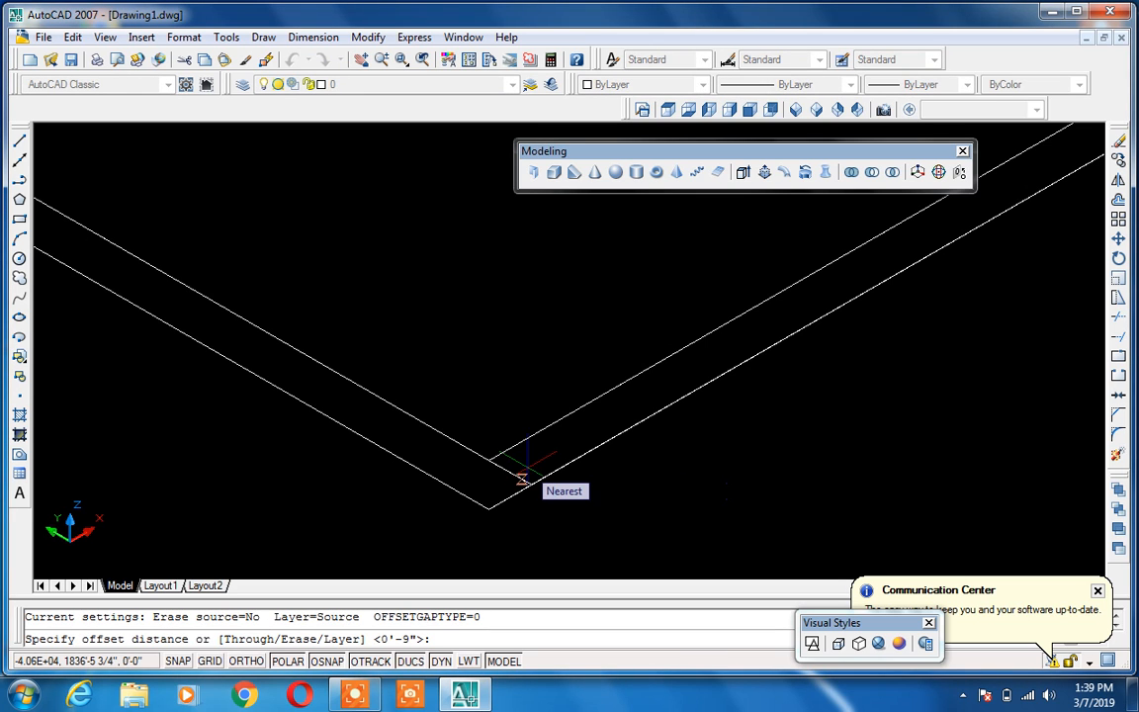
type("4")
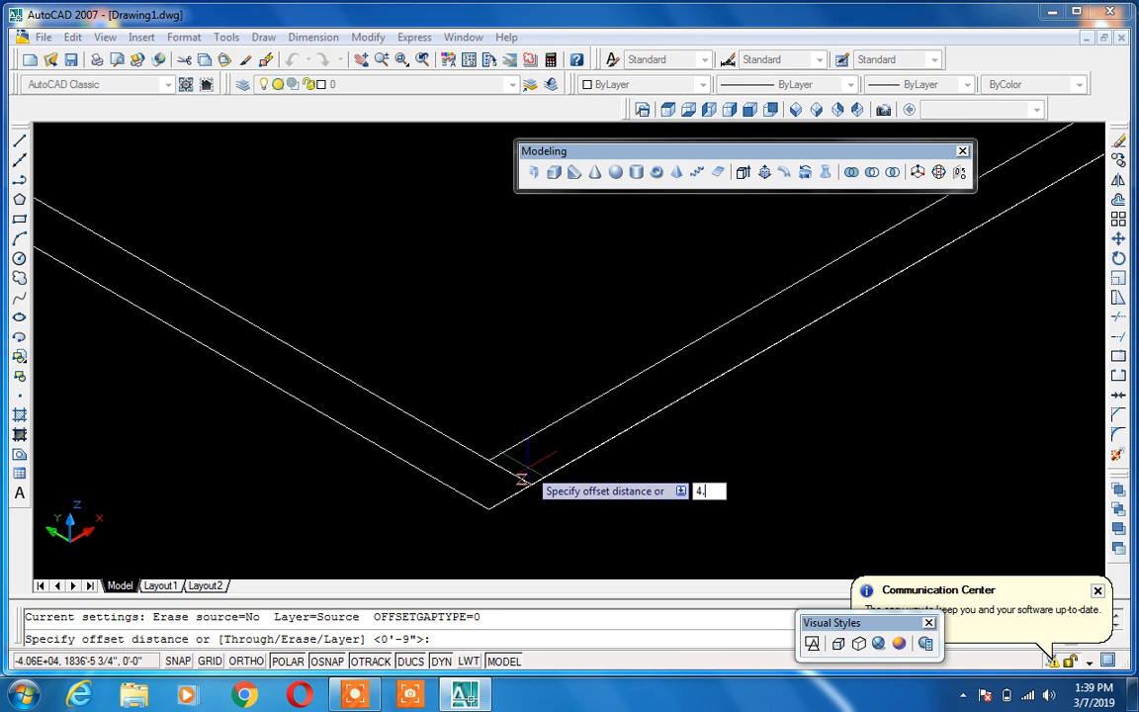
type(".5")
key("Return")
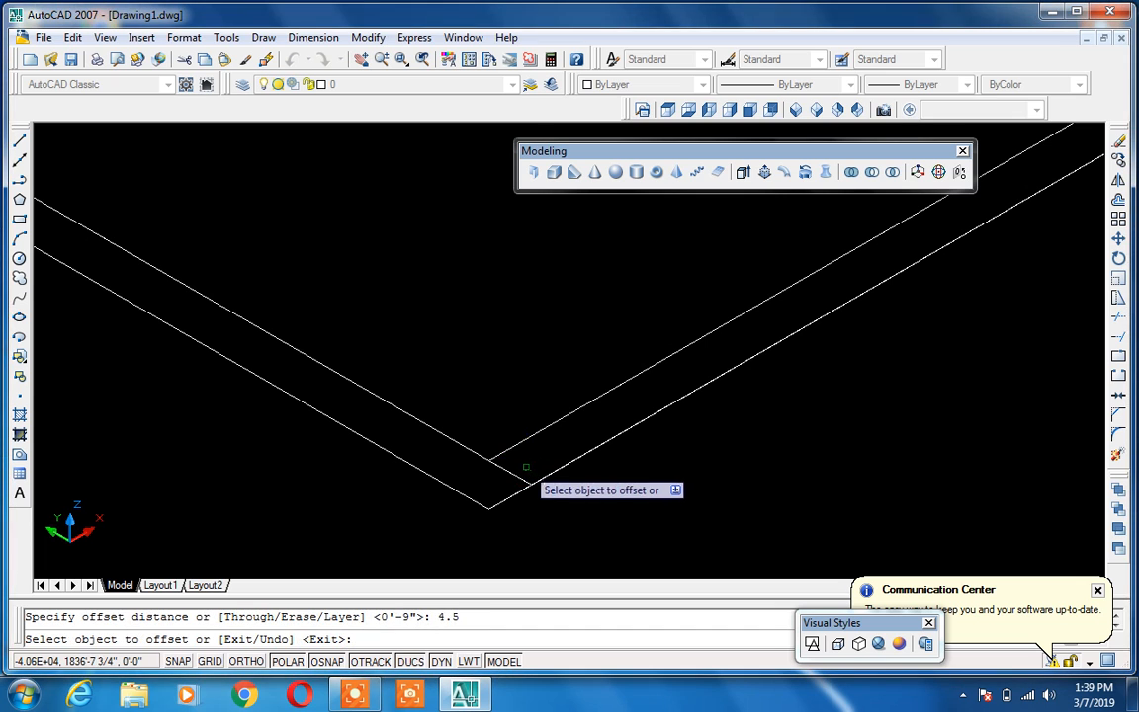
left_click(513, 472)
left_click(609, 405)
key("Escape")
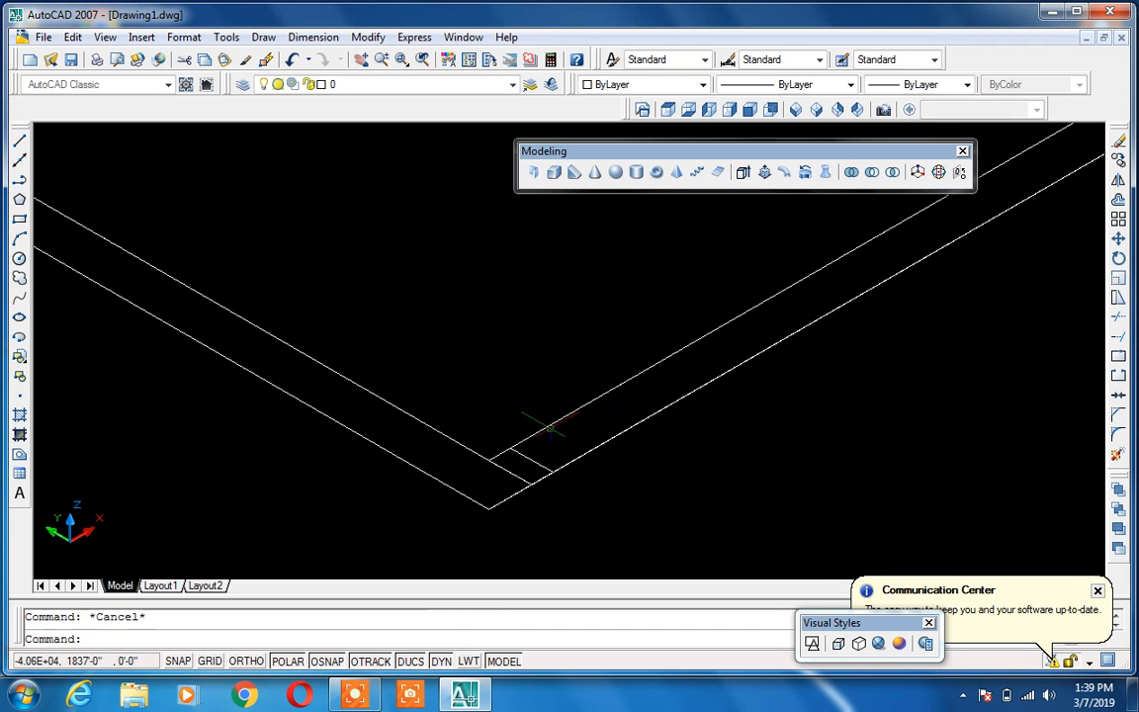
Offset the new cross line 3'6" farther along the same wall to mark the opening's other side
type("o")
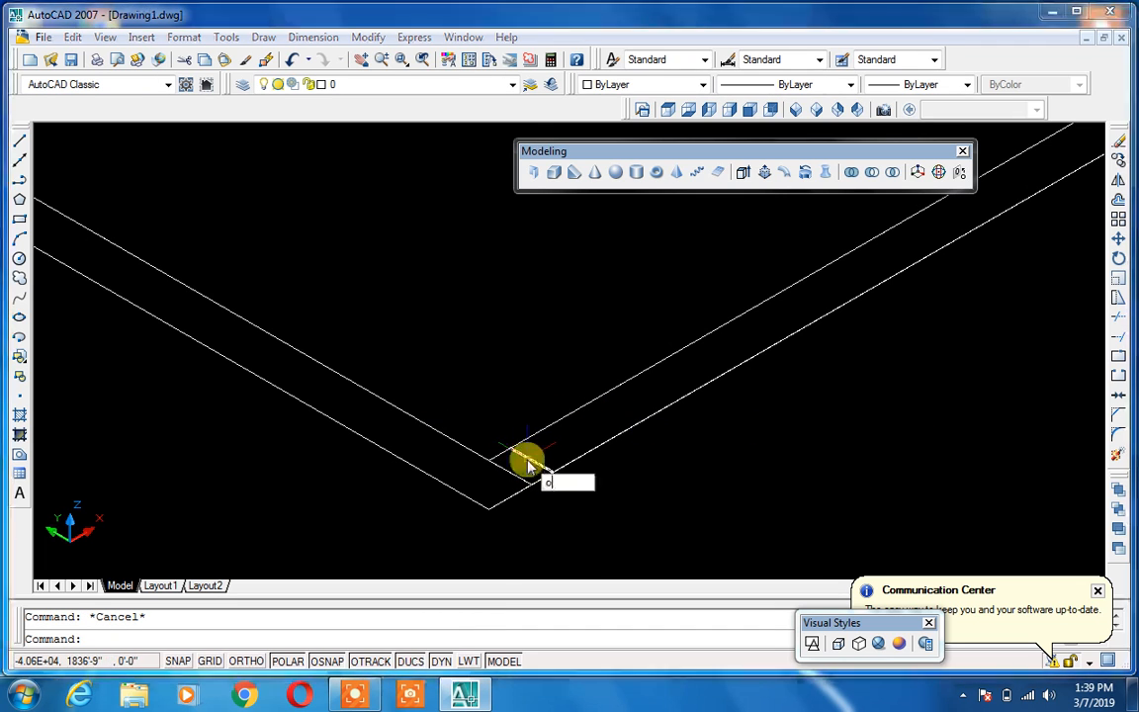
key("Return")
type("3'")
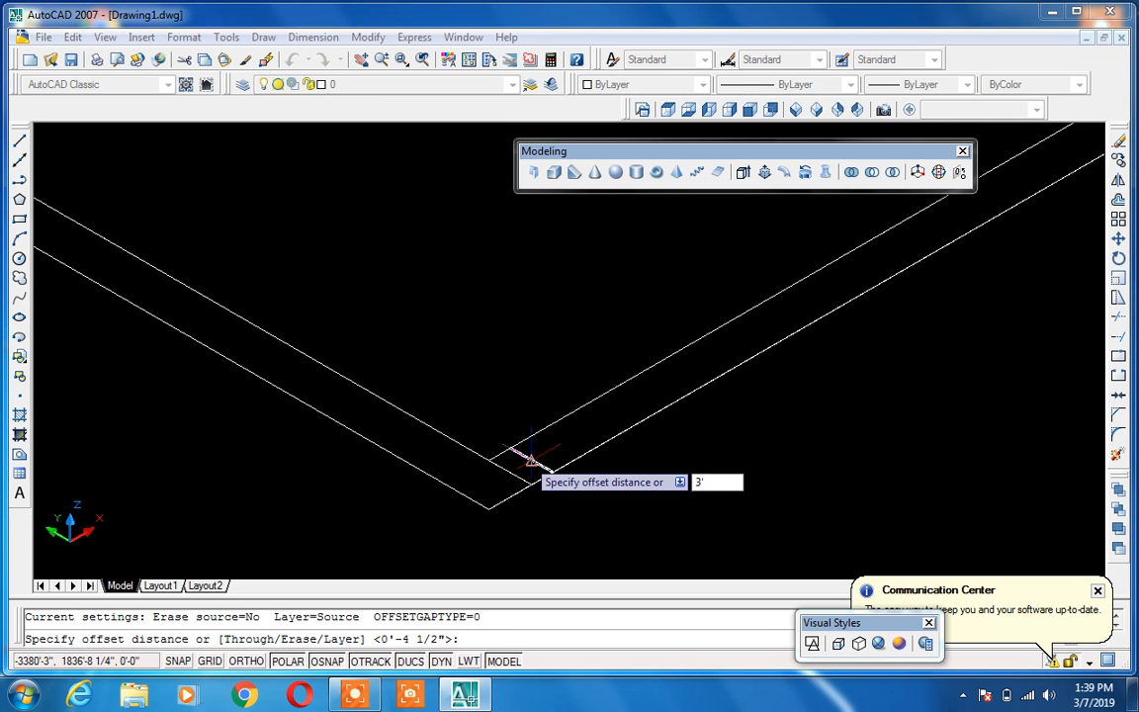
type("6")
key("Return")
left_click(524, 458)
left_click(691, 375)
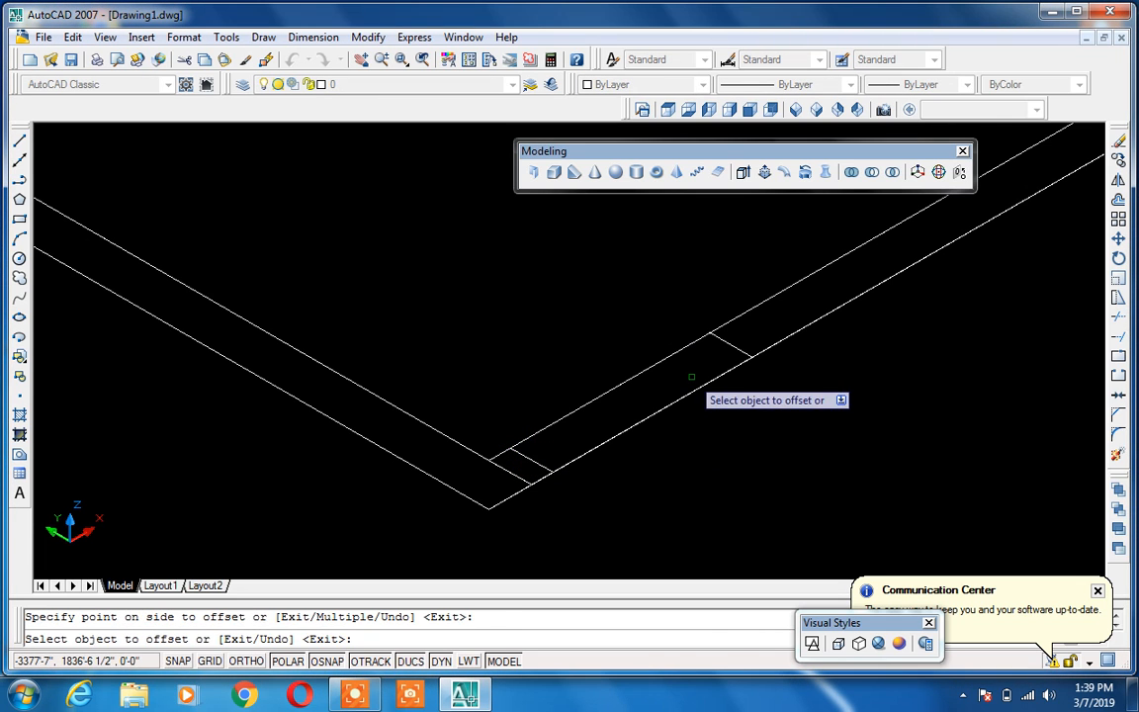
key("Escape")
Trim both wall edges between the two offset lines and delete the original cross line at the near corner
type("tr")
key("Return")
key("Return")
left_click(643, 343)
left_click(680, 422)
key("Escape")
left_click(499, 464)
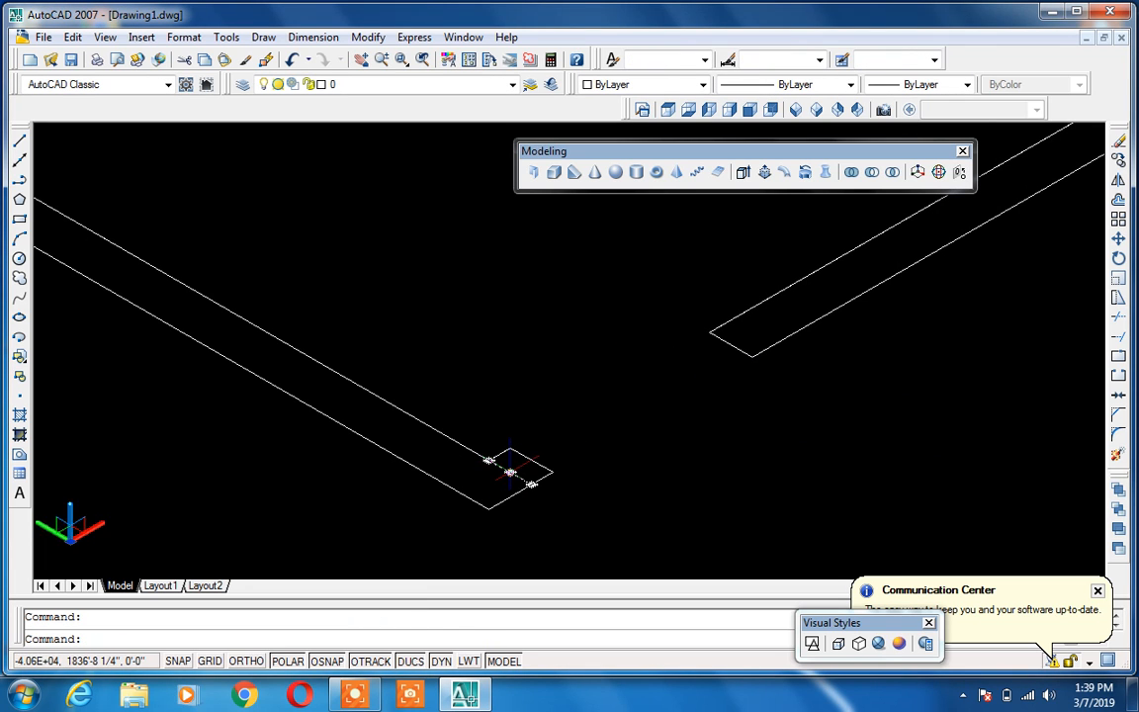
key("Delete")
Undo the deletion of the corner cross line and the trimming of the wall edges
key("ctrl+z")
key("ctrl+z")
scroll(682, 385, "down", 2)
scroll(685, 386, "down", 2)
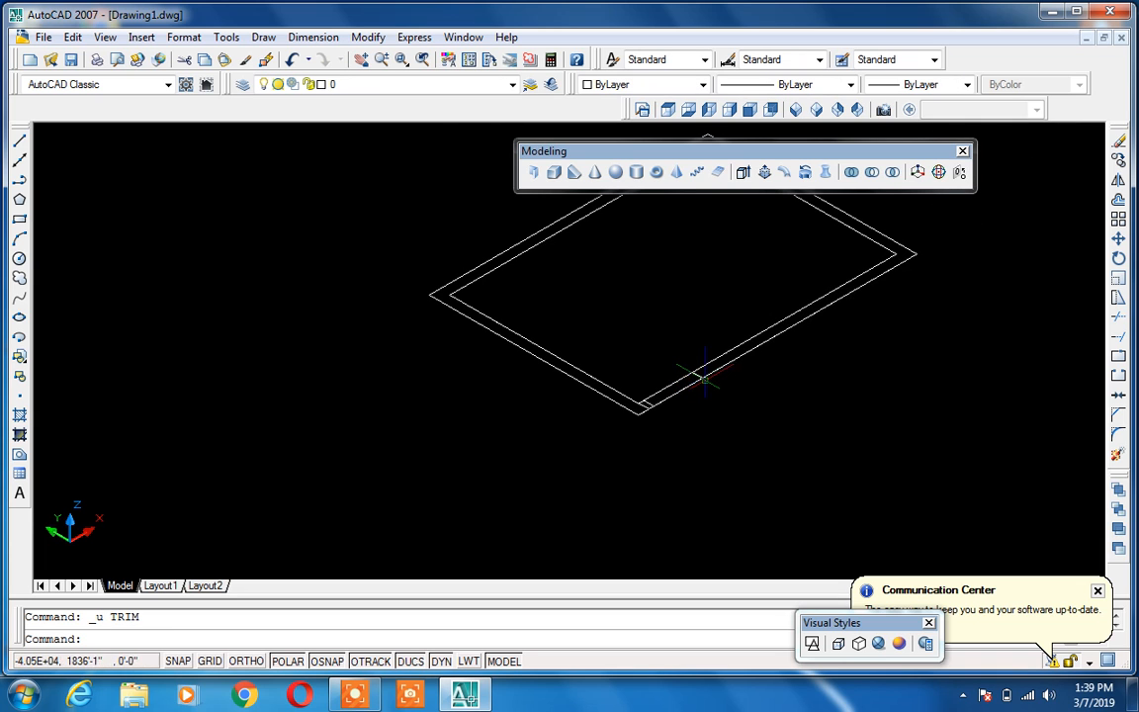
Erase the original cross line at the near corner along with its overlapping duplicates
scroll(704, 375, "up", 5)
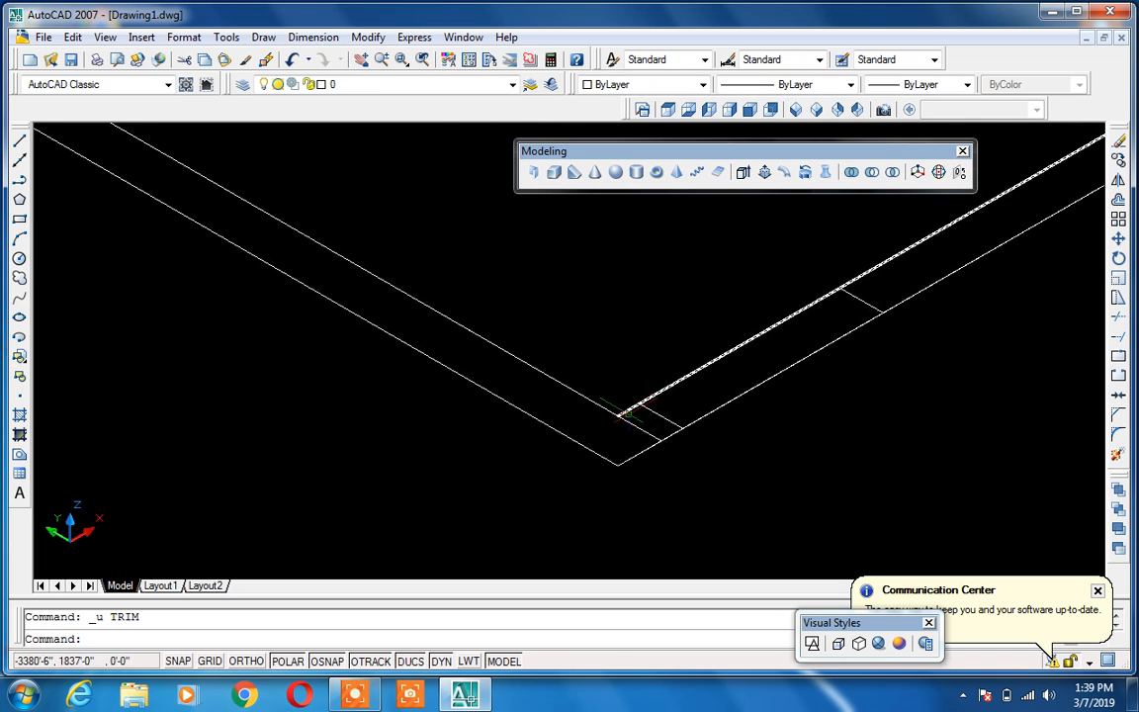
left_click(634, 425)
key("Delete")
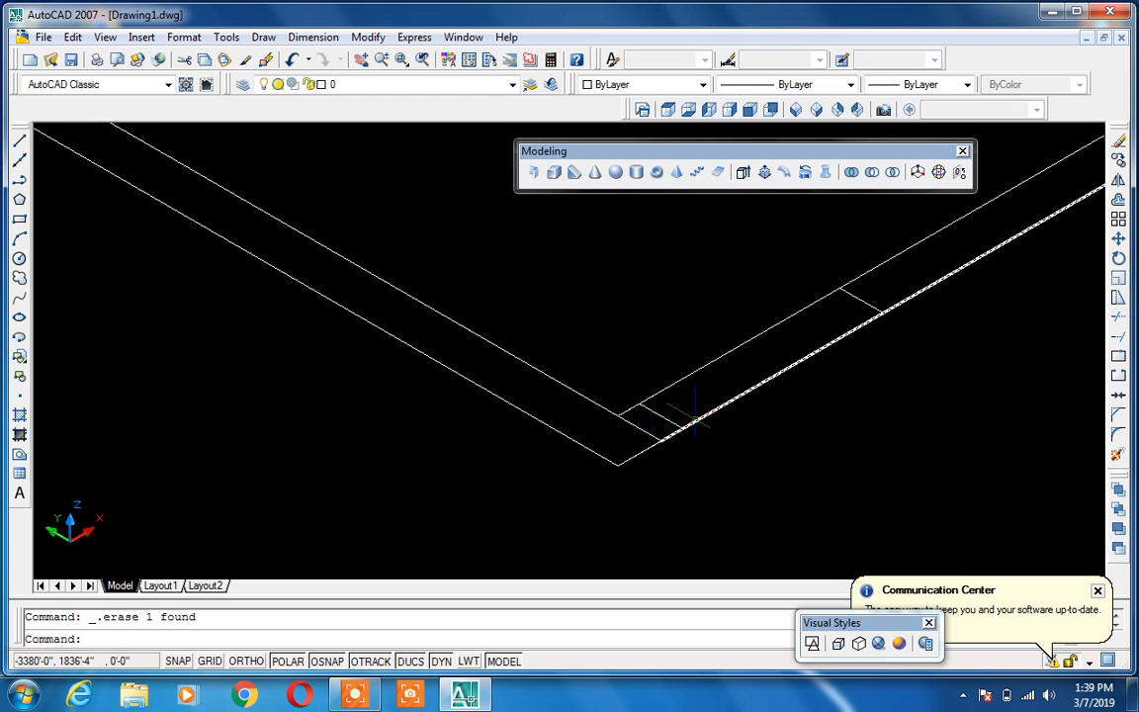
left_click(655, 432)
left_click(650, 434)
key("Delete")
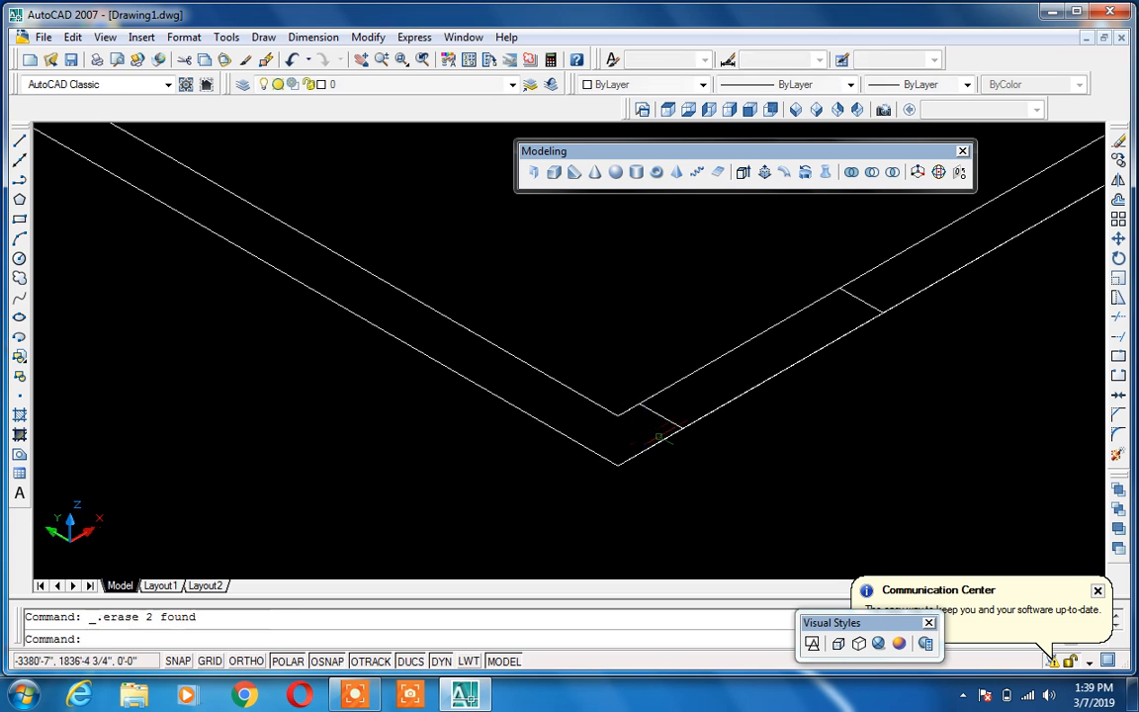
Create a polyline boundary from the wall area outside the marked opening
scroll(679, 416, "down", 4)
middle_click_drag(682, 400, 575, 456)
scroll(613, 428, "up", 1)
key("Escape")
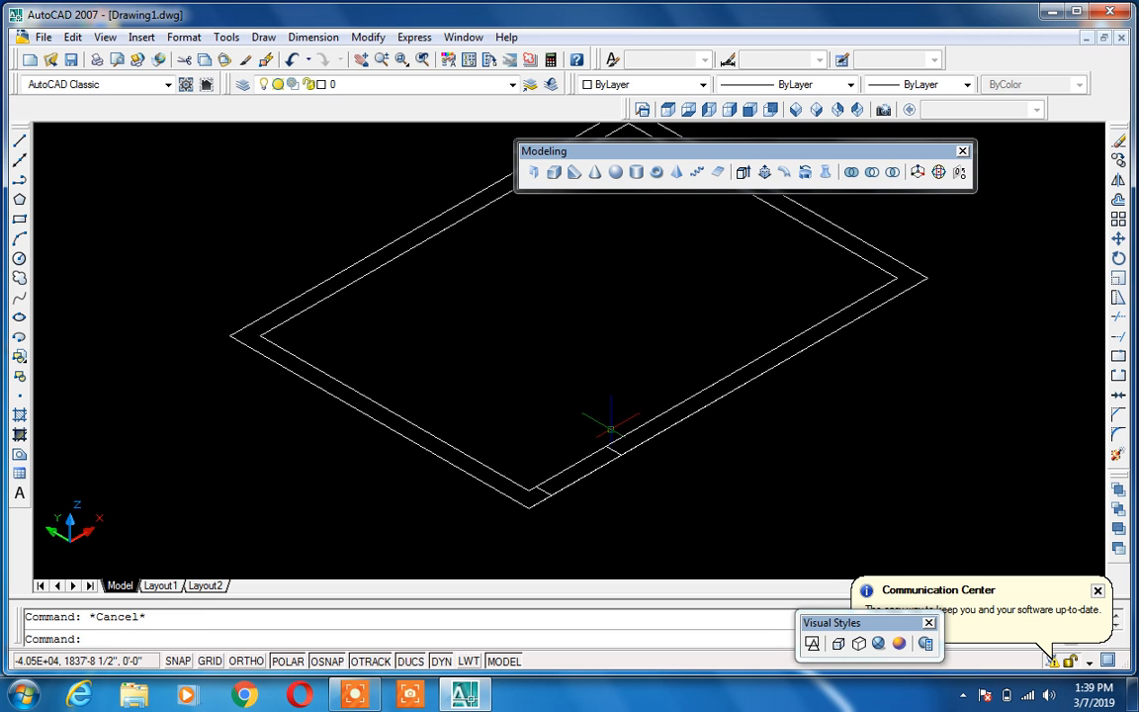
type("bo")
key("Return")
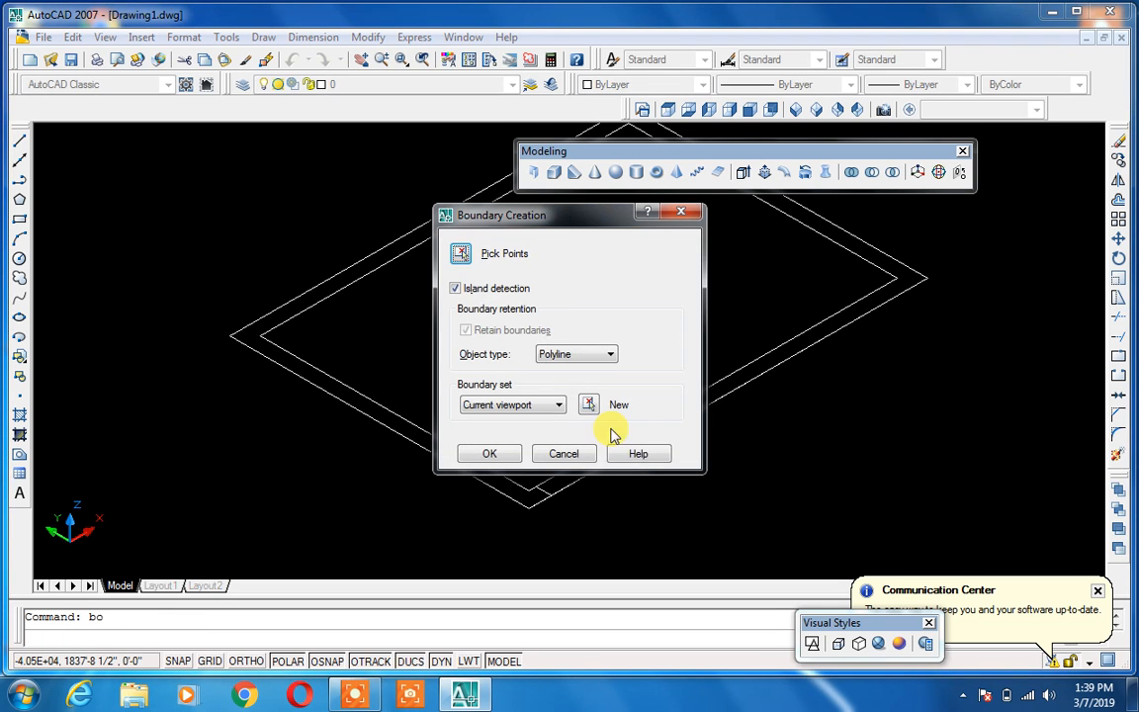
left_click(462, 256)
middle_click_drag(610, 382, 578, 424)
left_click(652, 453)
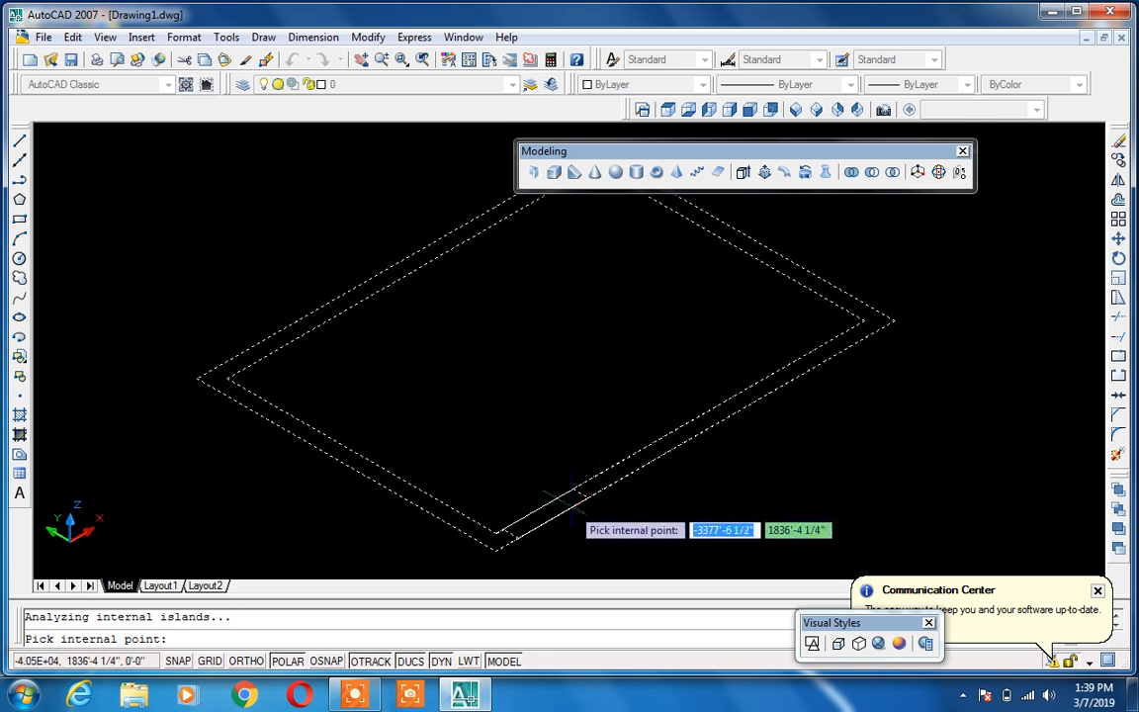
key("Return")
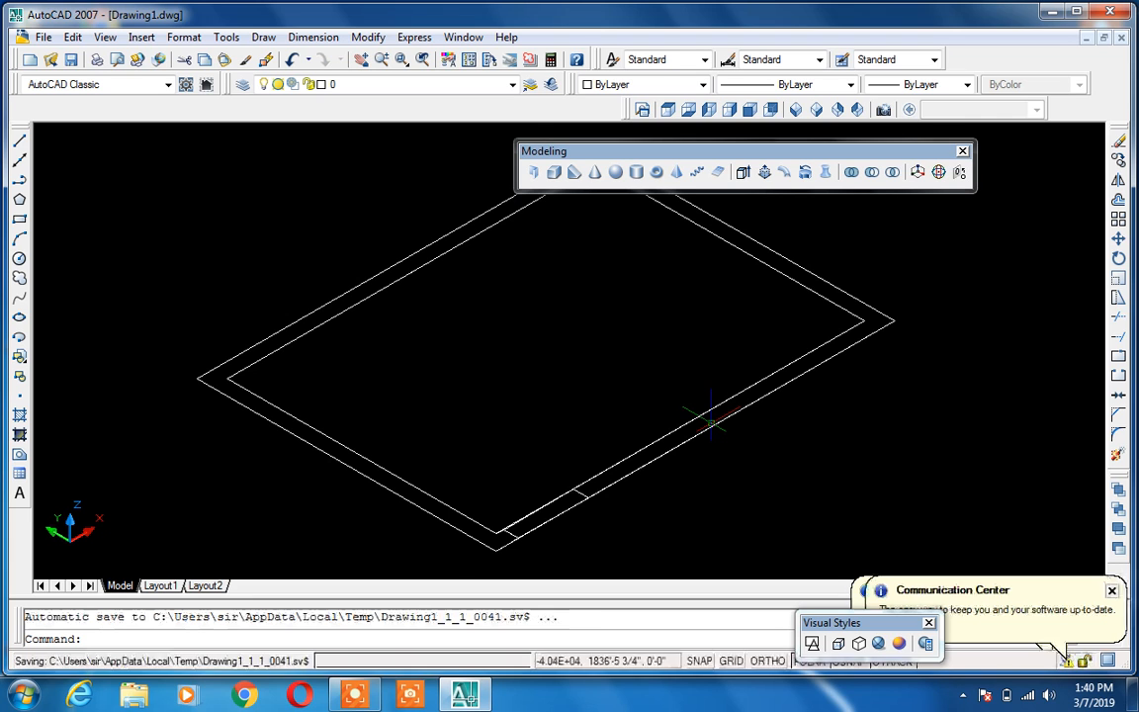
Erase the original lines that overlap the outer and inner wall edges on the side with the marked opening, including the inner edge's duplicates
scroll(666, 440, "up", 5)
scroll(648, 396, "down", 5)
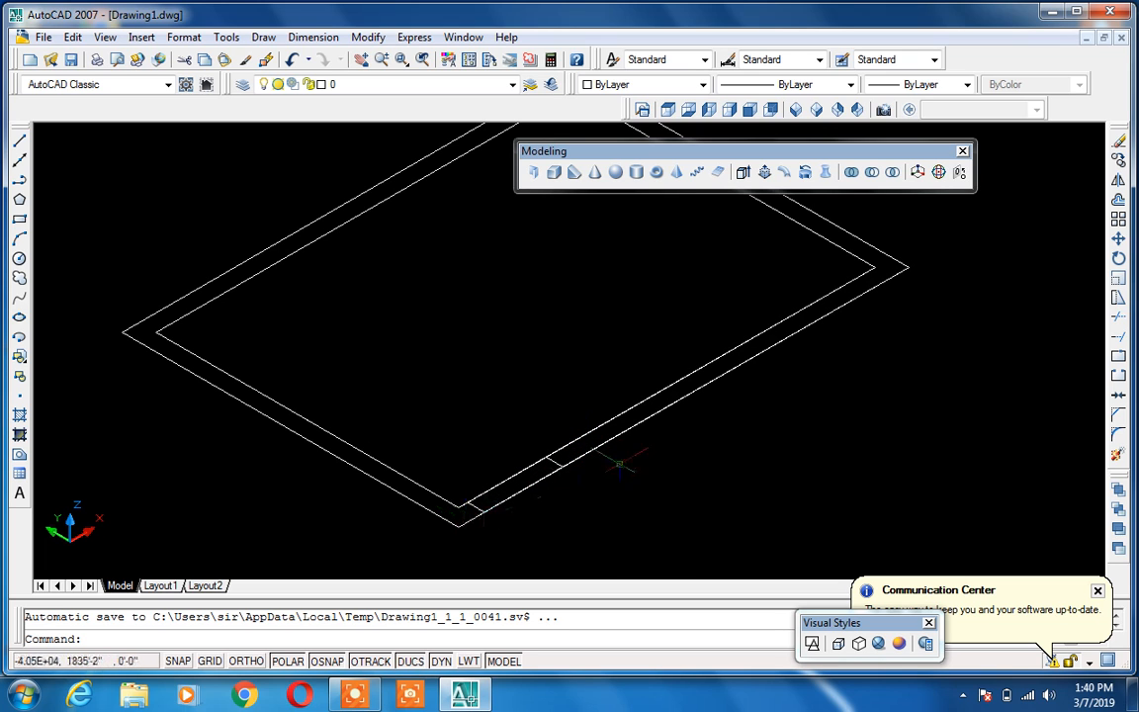
left_click(622, 431)
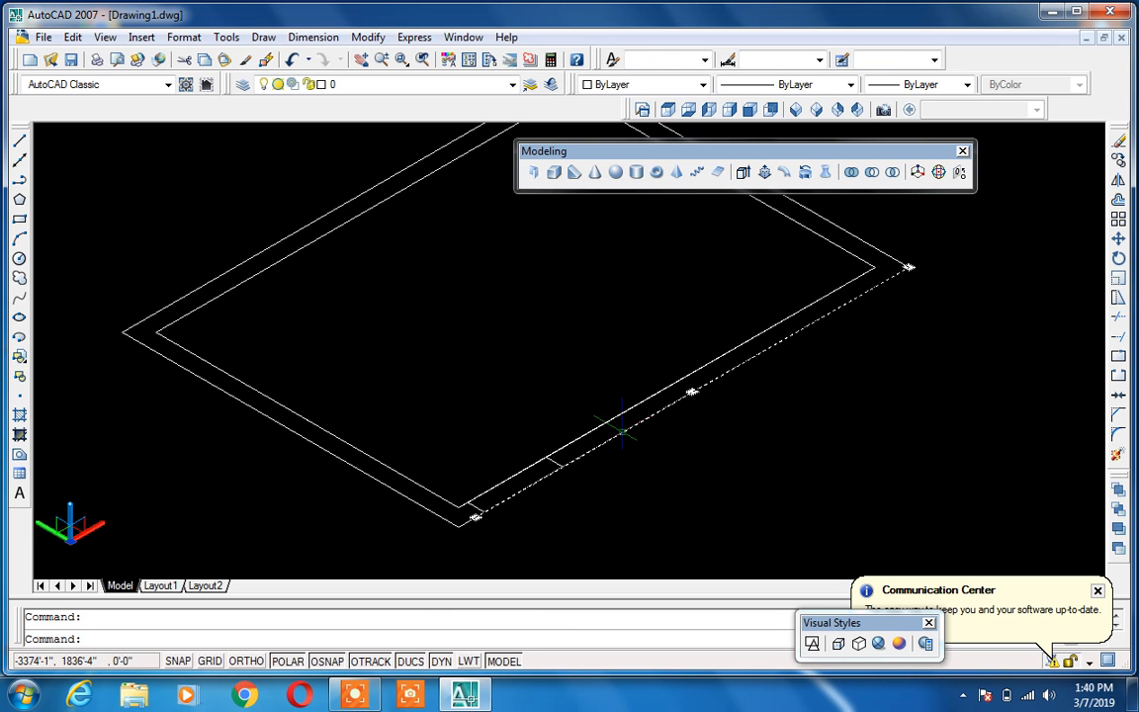
key("Delete")
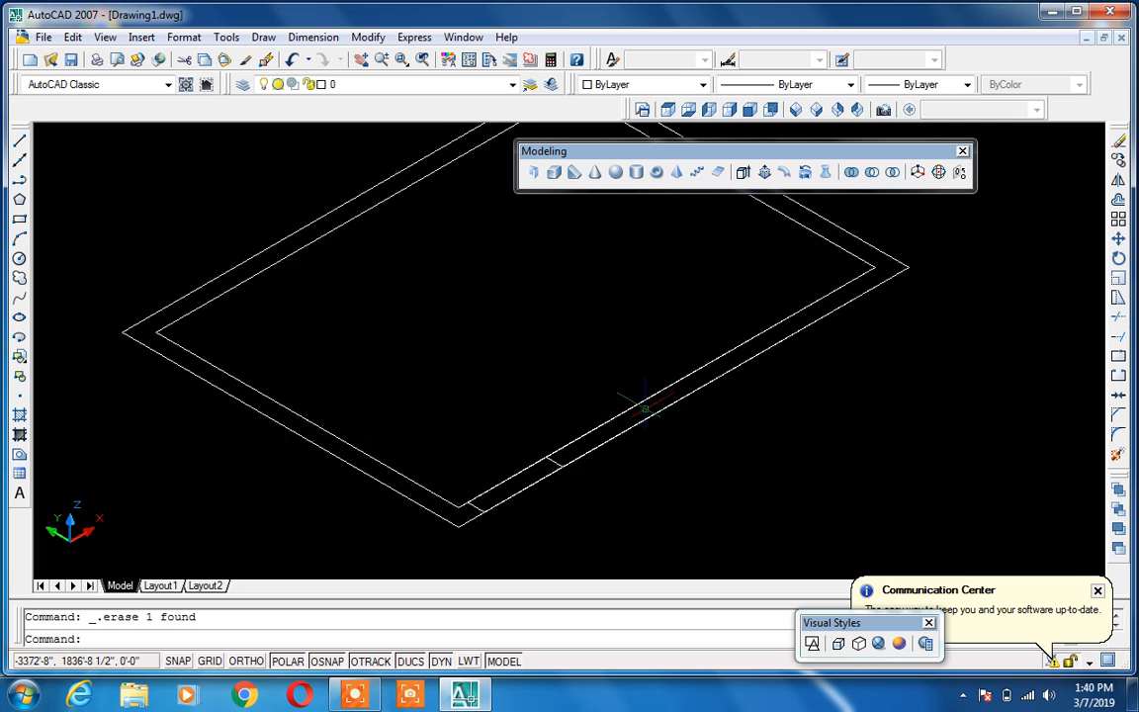
left_click(642, 393)
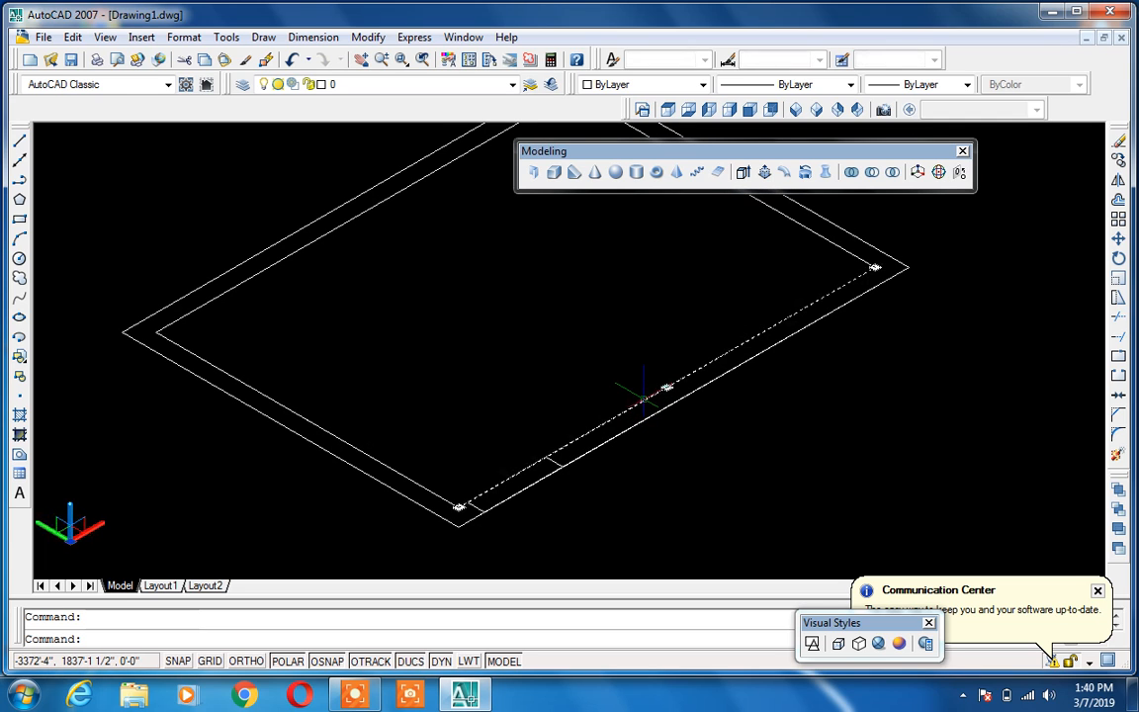
key("Delete")
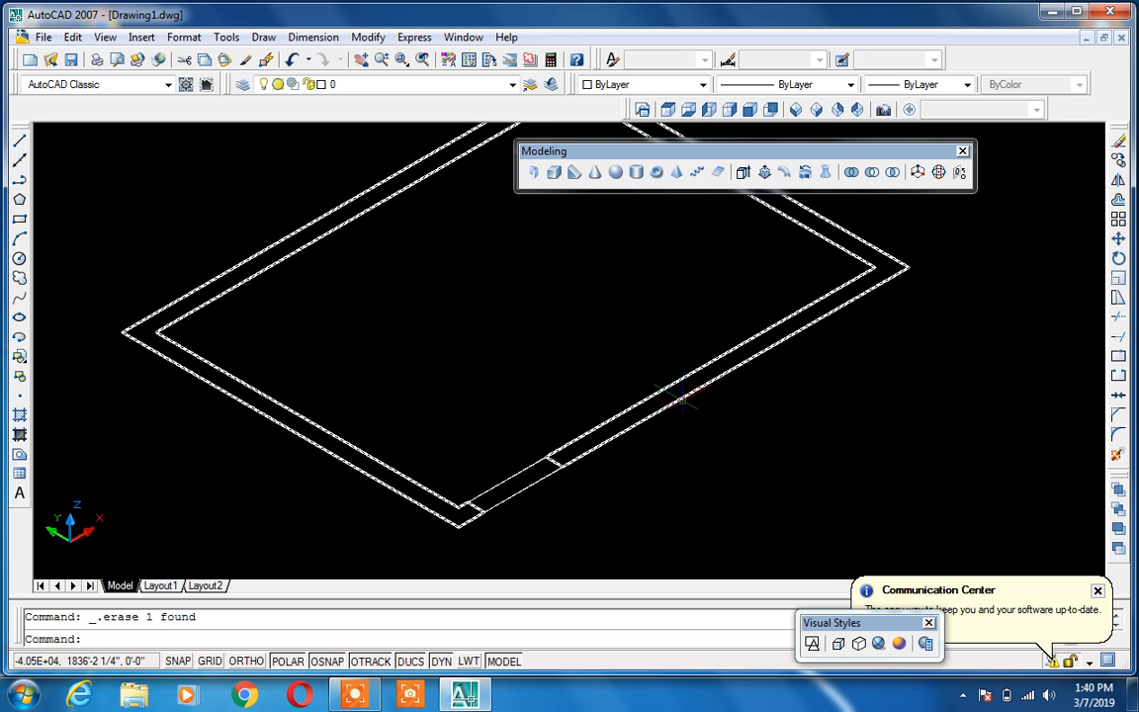
left_click(667, 381)
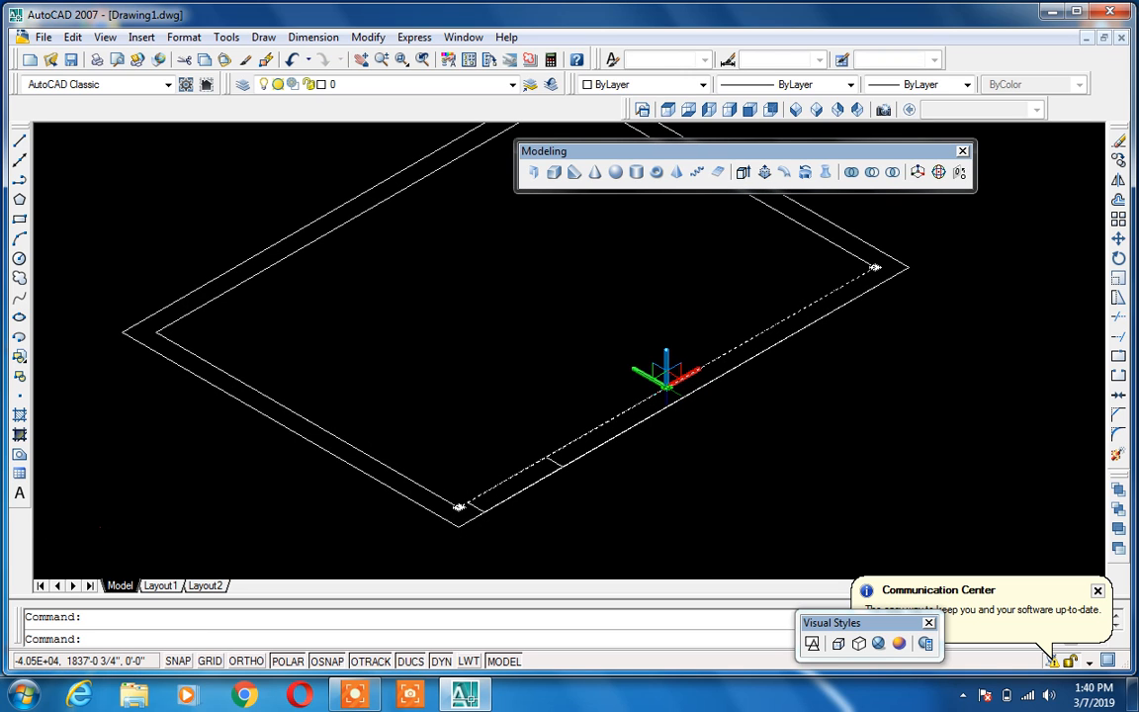
key("Delete")
left_click(667, 386)
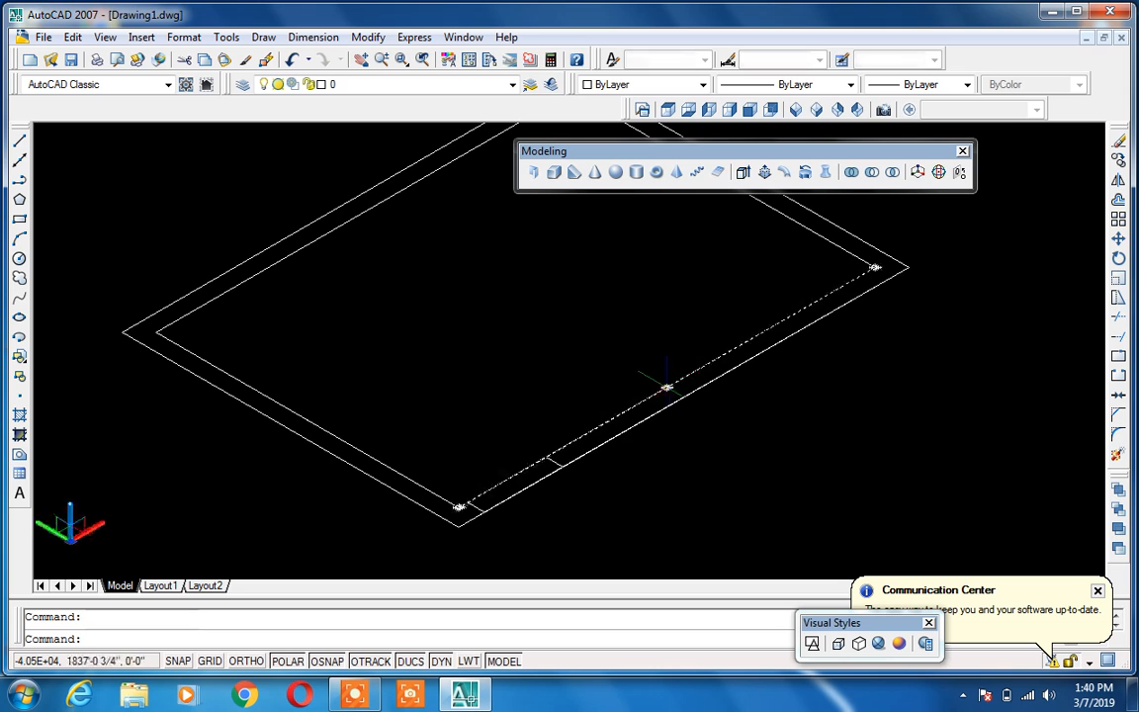
key("Delete")
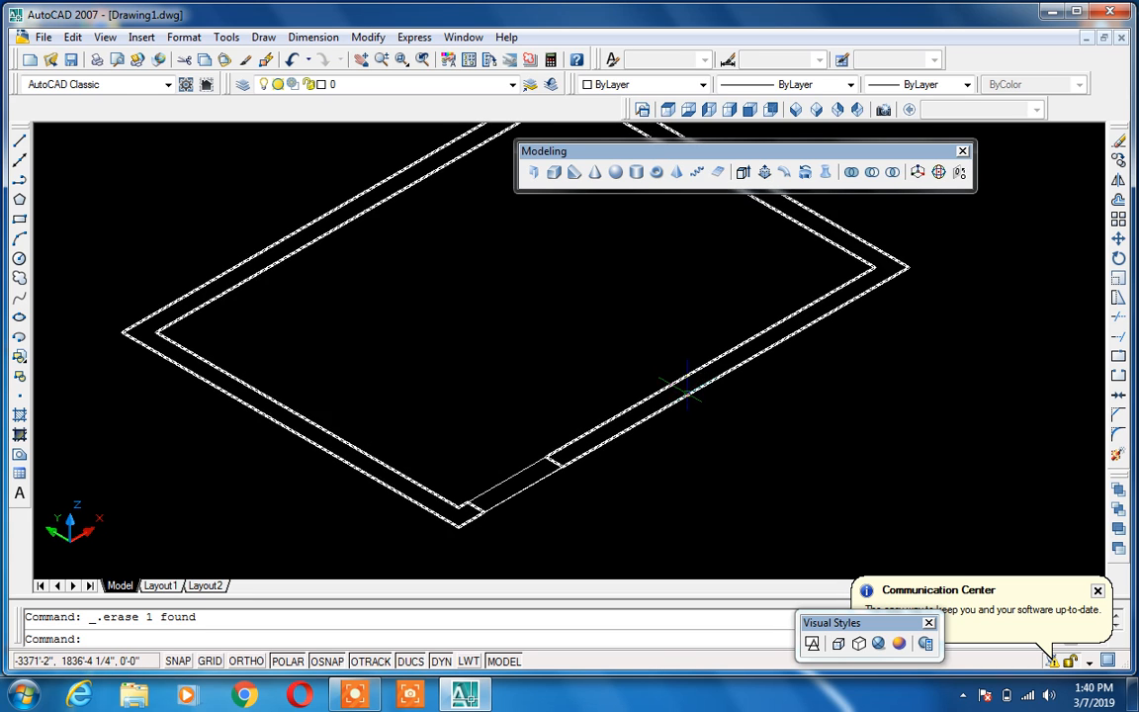
Draw a small, narrow rectangle outside the room near the opening and explode it into separate lines
scroll(701, 390, "down", 2)
mouse_move(653, 406)
middle_mouse_down()
mouse_move(547, 411)
mouse_move(511, 399)
middle_mouse_up()
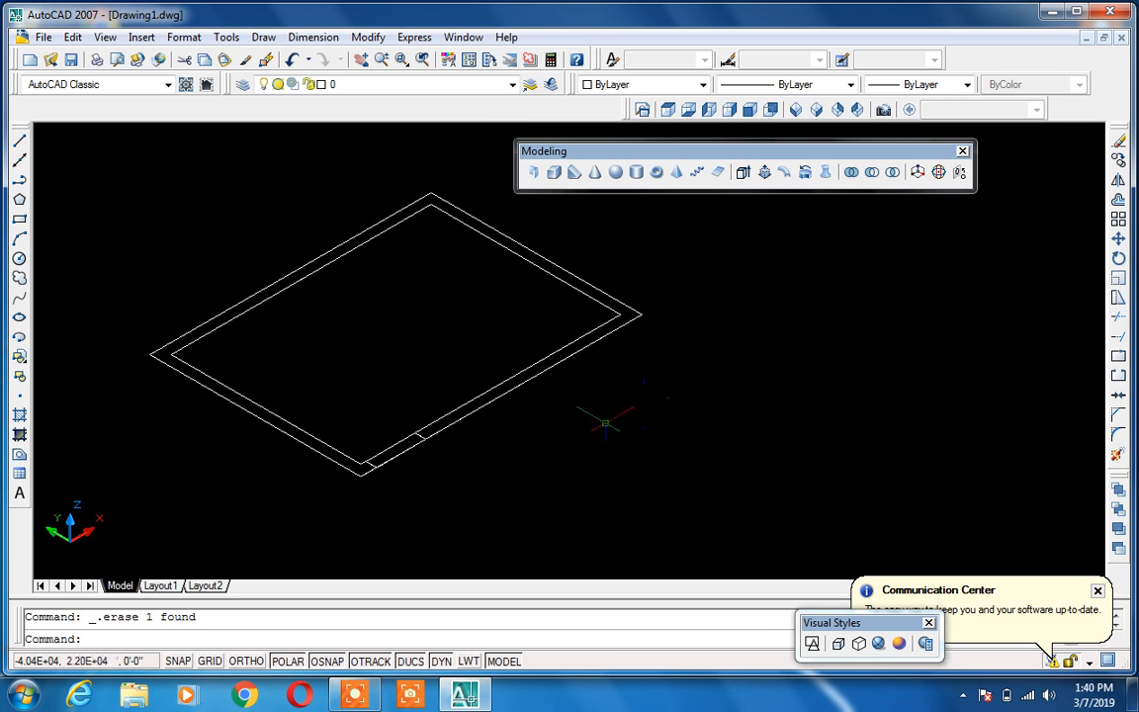
scroll(400, 445, "up", 3)
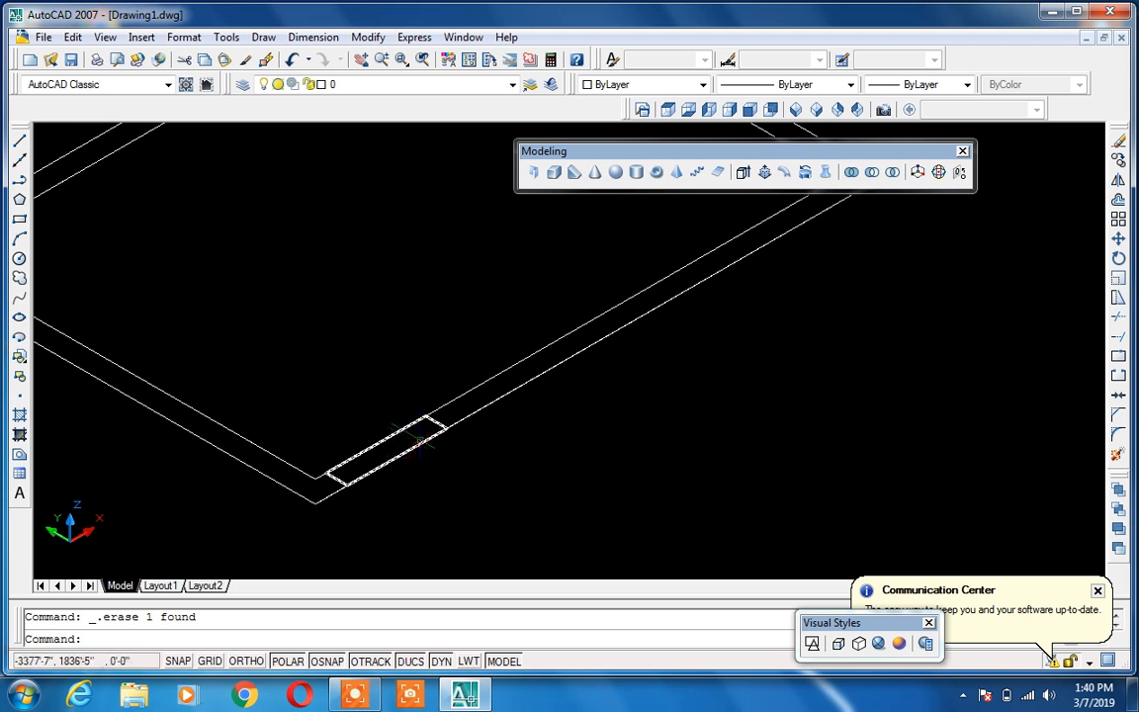
type("rec")
key("Return")
left_click(735, 421)
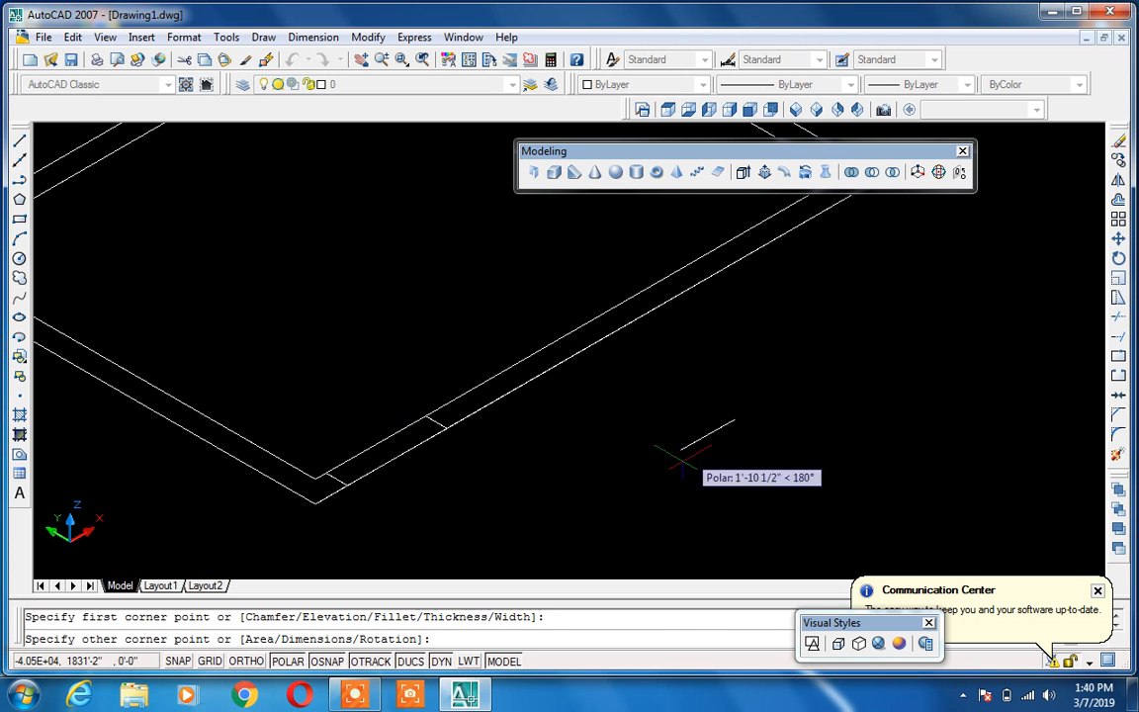
left_click(648, 494)
type("x")
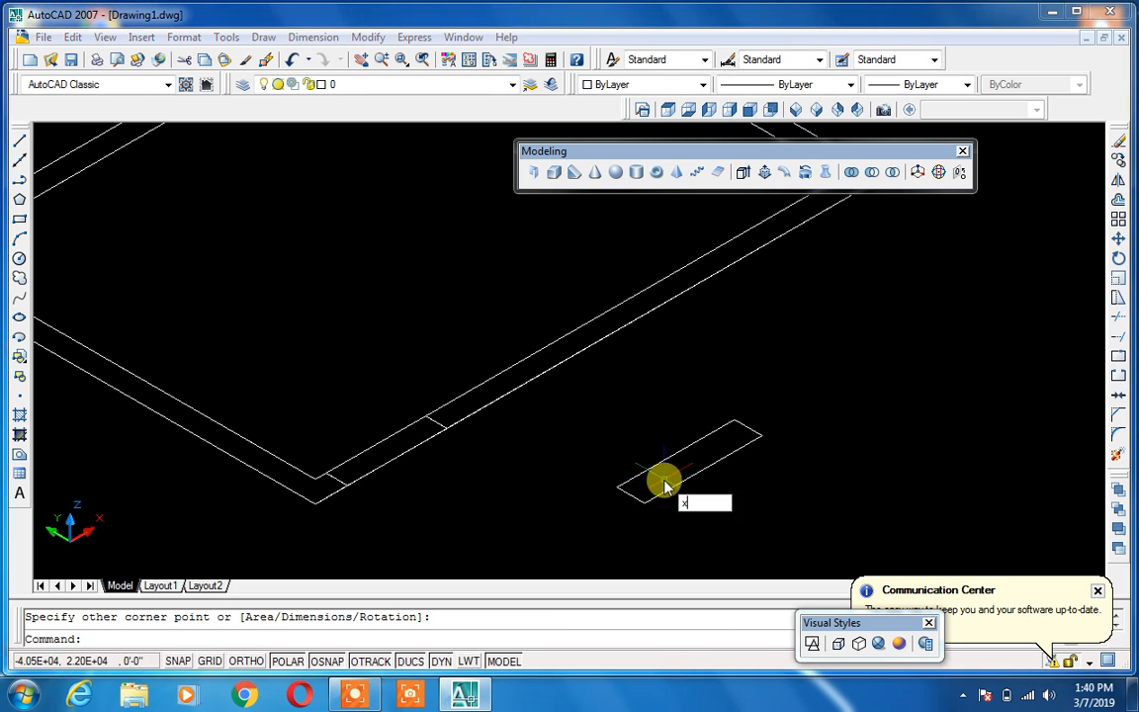
key("Return")
left_click(648, 469)
key("Return")
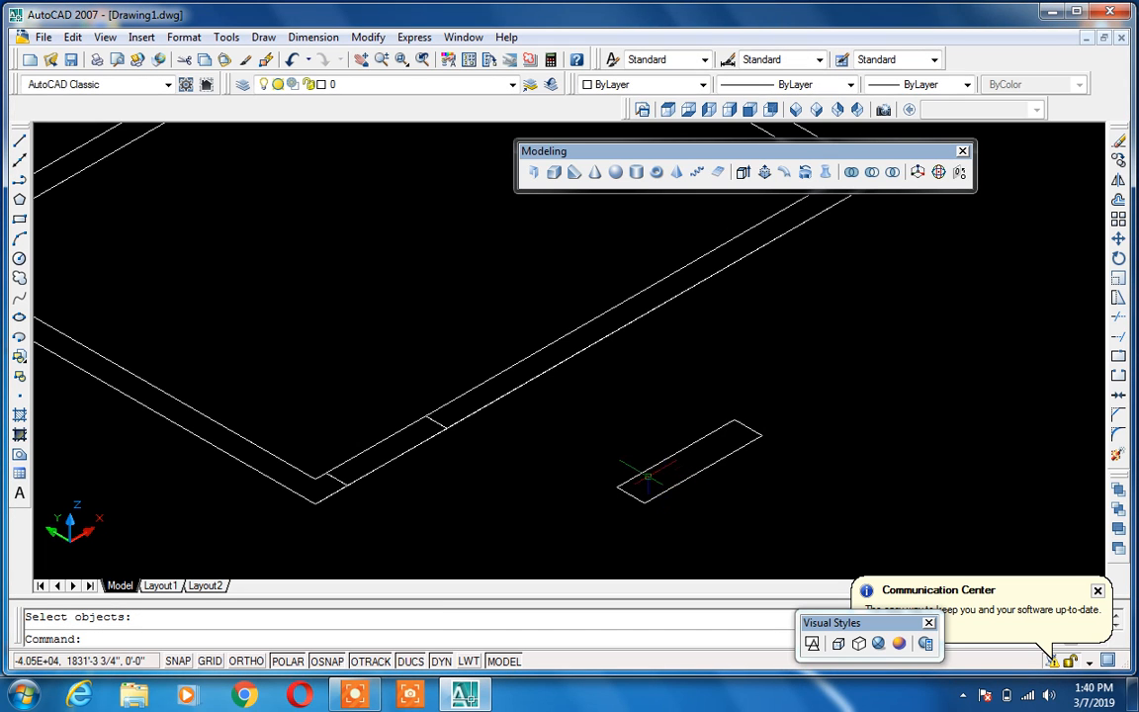
Create a polyline boundary from the area inside the exploded rectangle
type("bo")
key("Return")
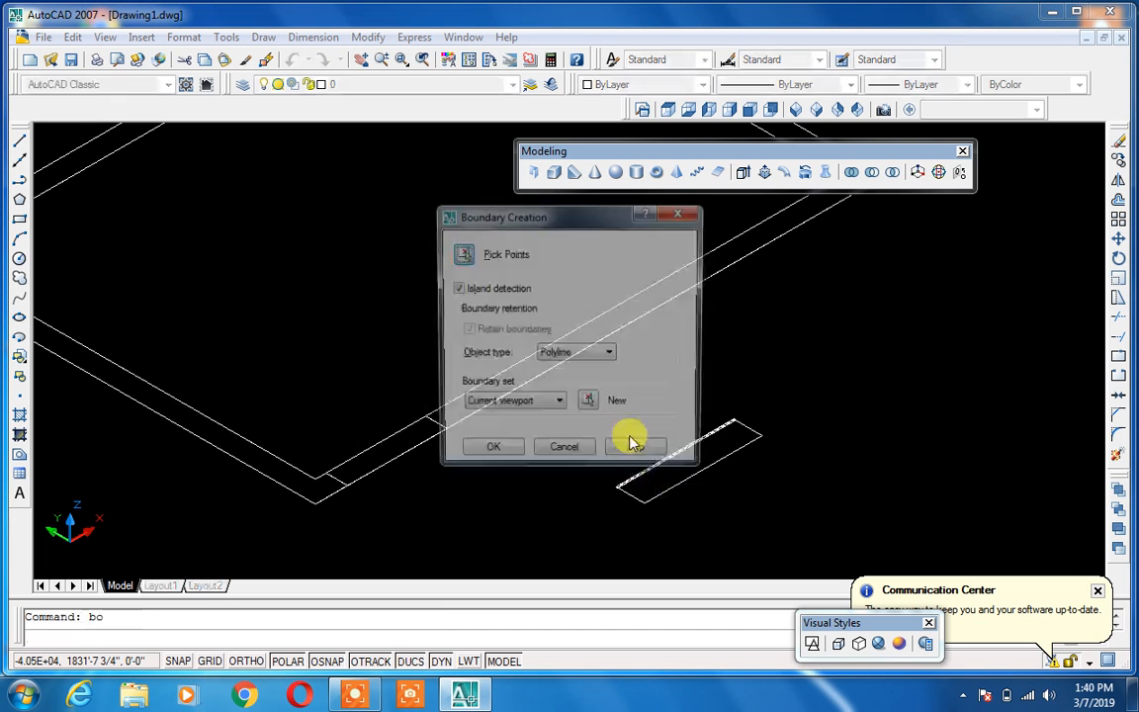
left_click(469, 259)
left_click(683, 467)
key("Return")
Try to copy the rectangle's polyline boundary to an empty spot farther along the wall, and undo the copy
type("co")
key("Return")
left_click(697, 469)
key("Return")
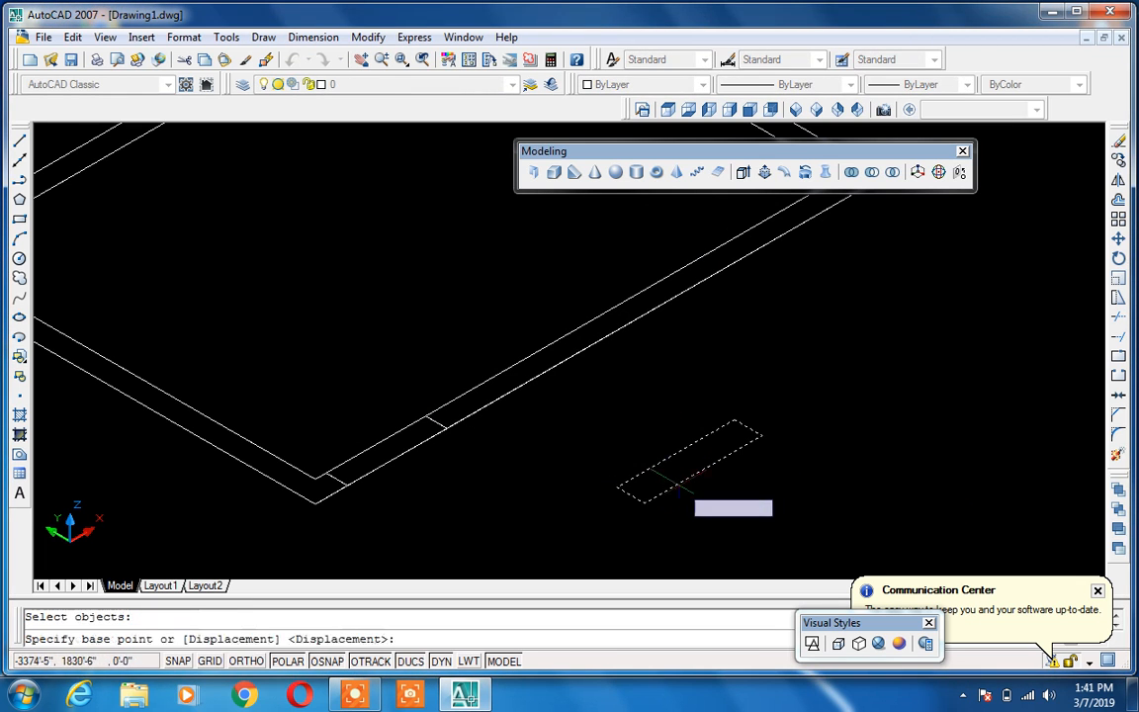
left_click(645, 501)
left_click(860, 360)
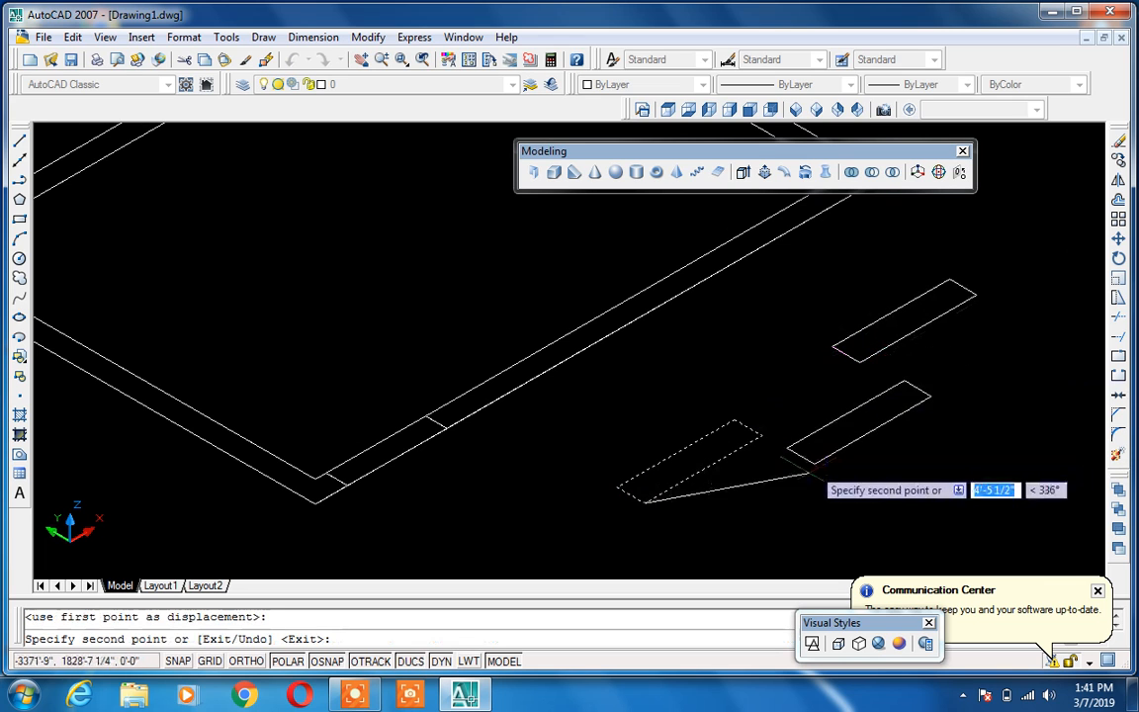
key("Escape")
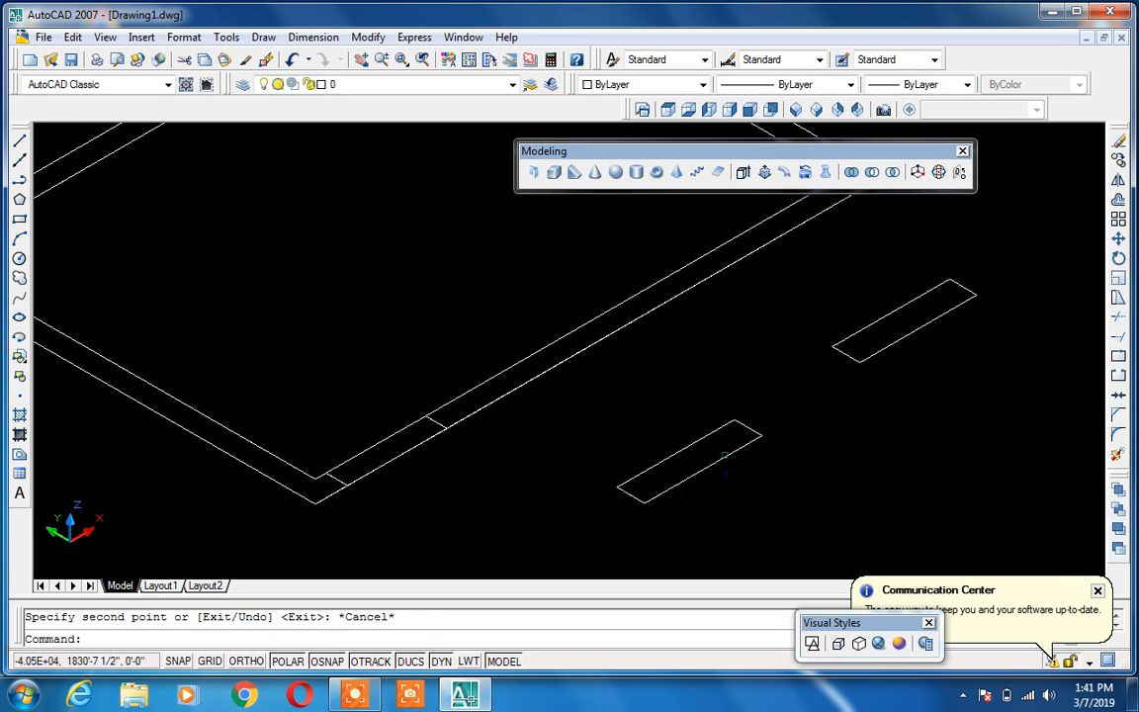
key("ctrl+z")
Move the polyline boundary off the exploded rectangle to the empty space beyond its far end
type("m")
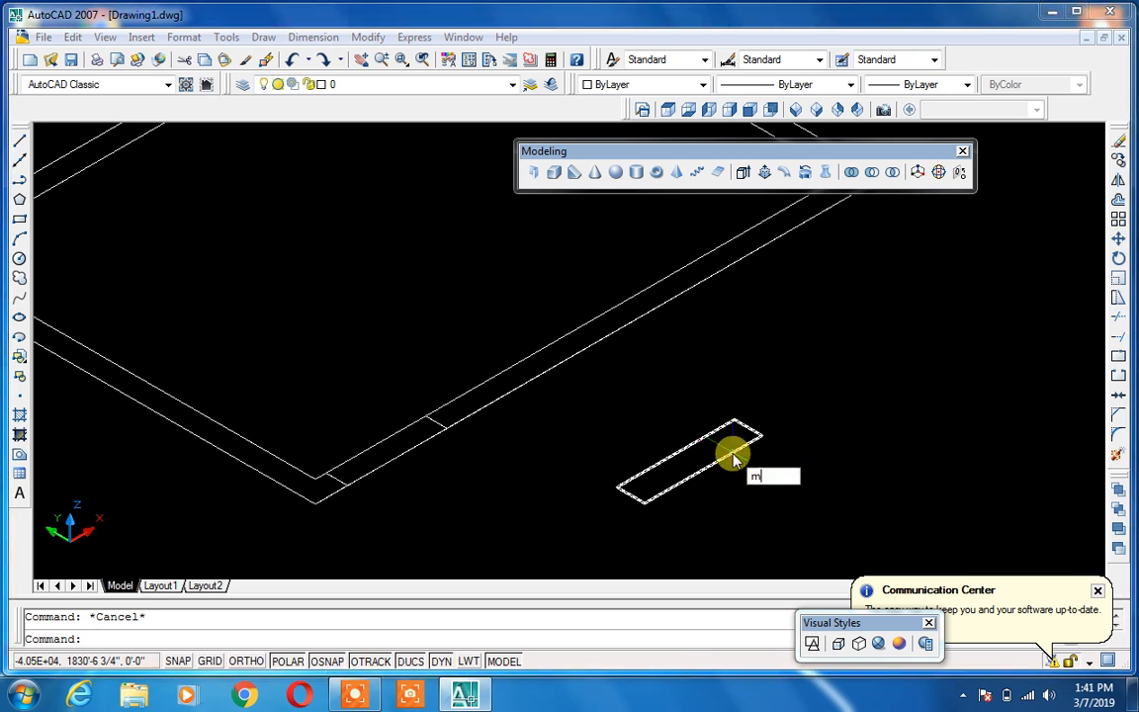
key("Return")
left_click(732, 453)
key("Return")
left_click(761, 435)
left_click(925, 323)
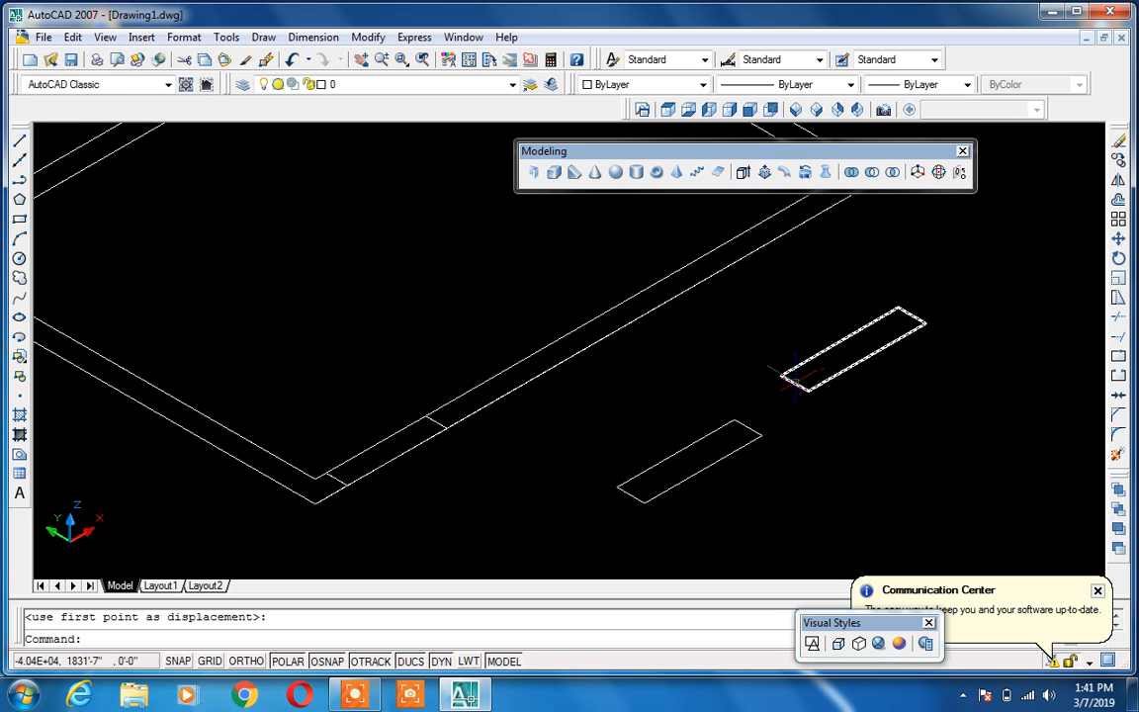
Create a second polyline boundary from inside the exploded rectangle, using its remaining lines
type("bo")
key("Return")
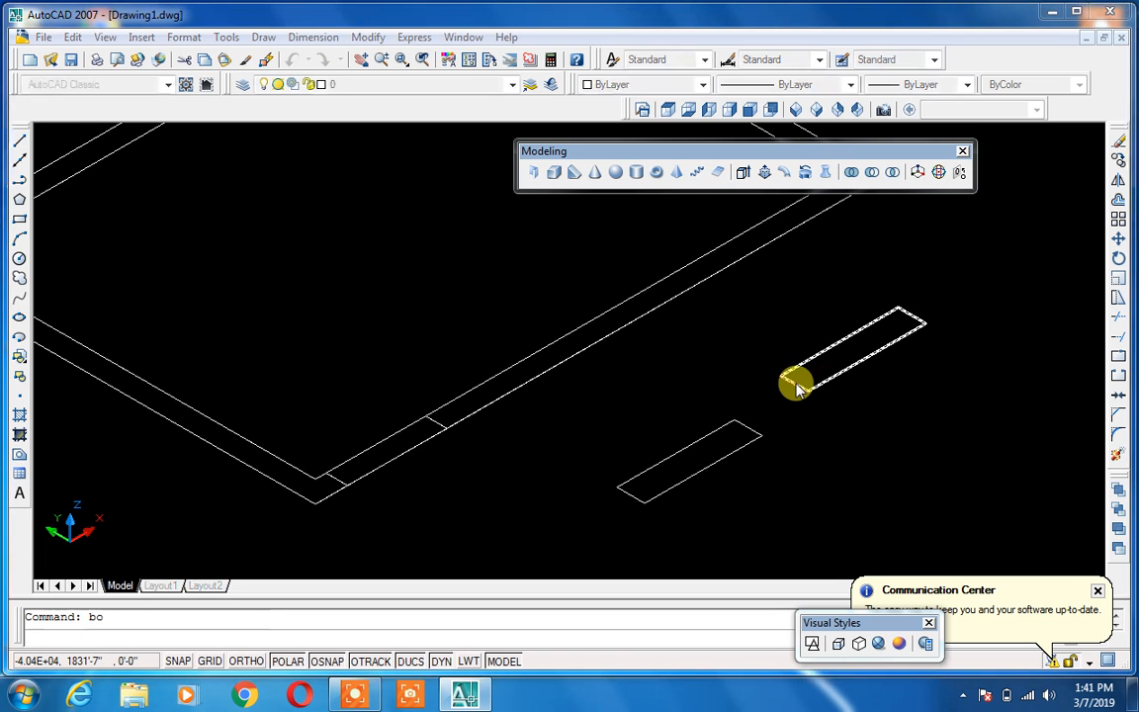
left_click(475, 255)
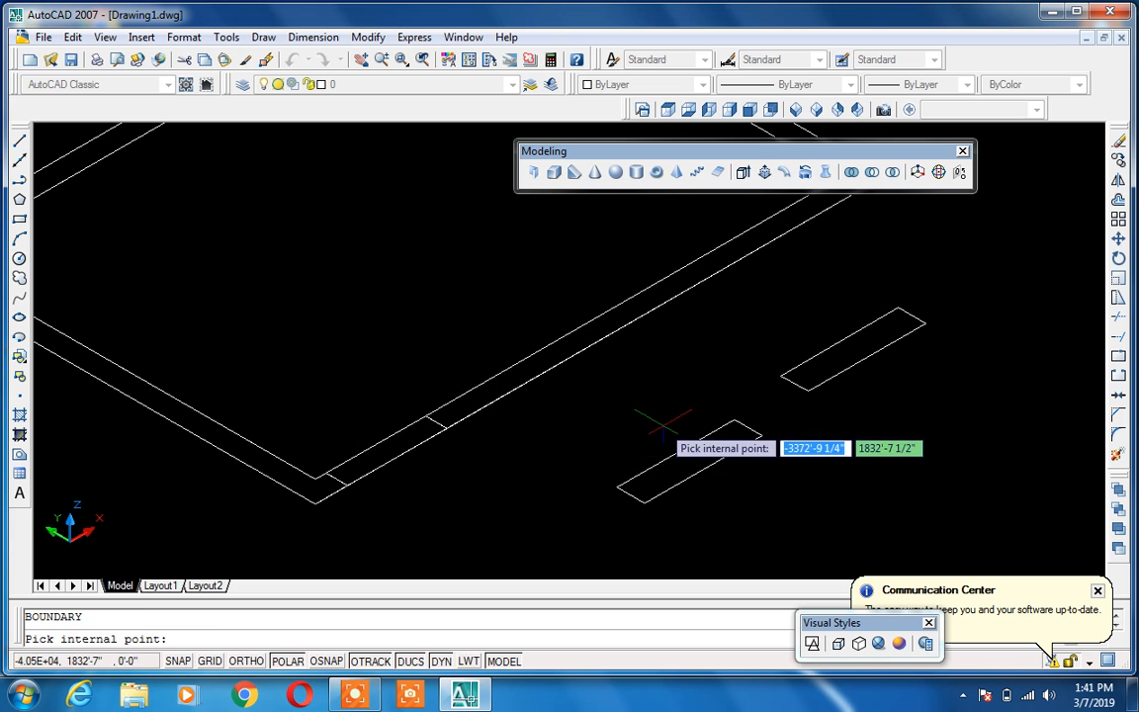
left_click(697, 460)
key("Return")
Move the second polyline boundary off the exploded rectangle to the empty space beside it, below the first moved boundary
type("e")
key("Escape")
type("m")
key("Return")
left_click(693, 445)
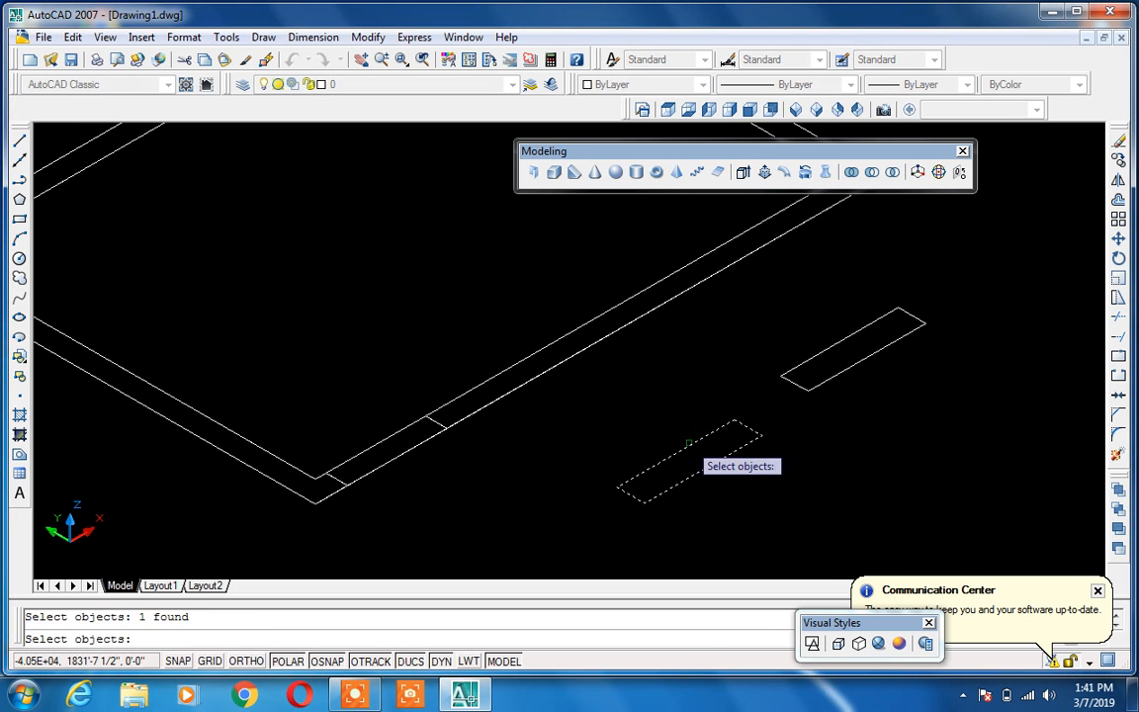
key("Return")
left_click(692, 445)
left_click(944, 440)
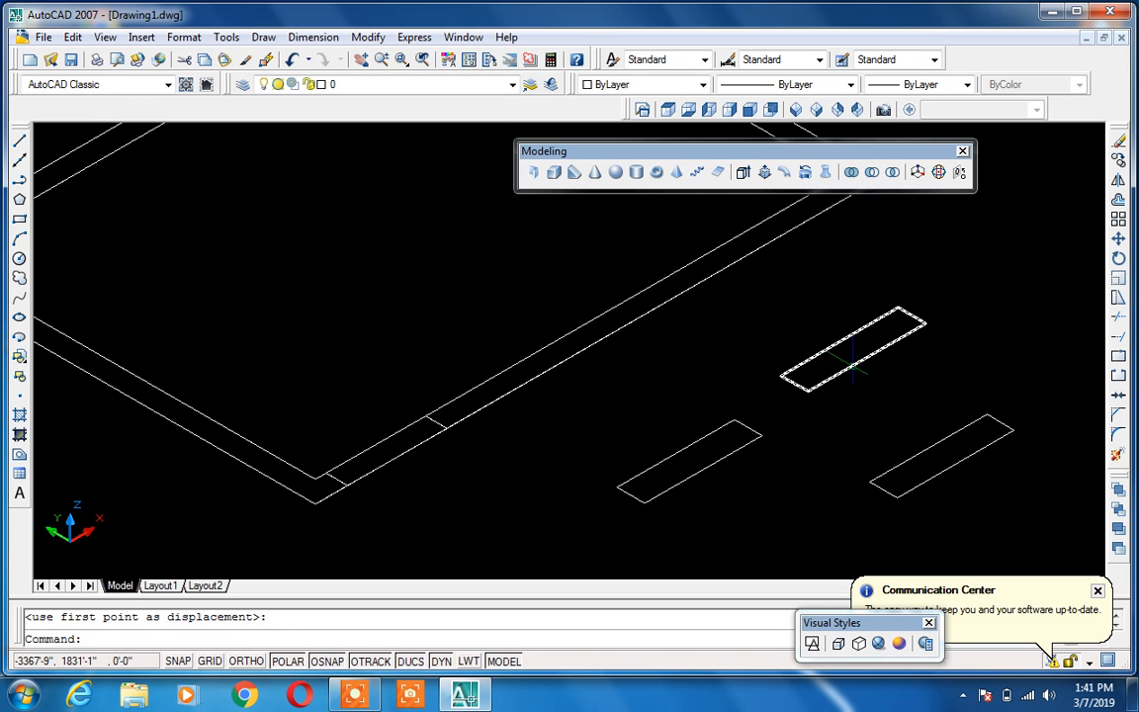
Extrude the room's wall boundary to a height of 10'
scroll(853, 363, "down", 3)
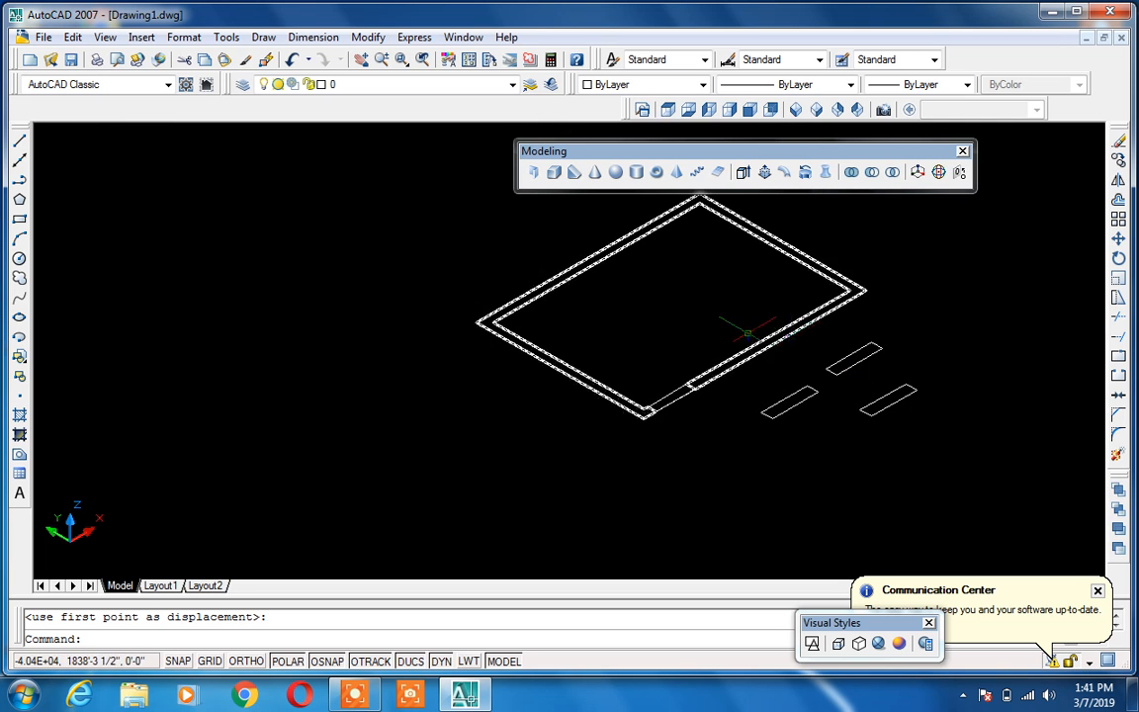
middle_click_drag(712, 244, 640, 296)
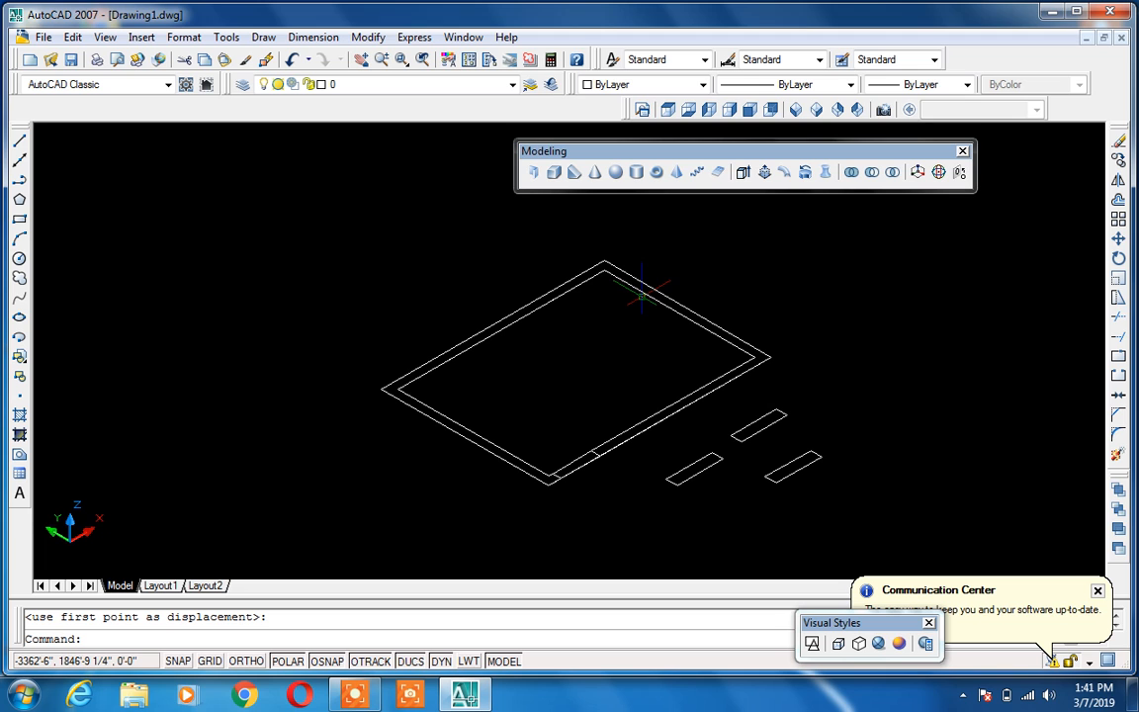
type("ext")
key("Return")
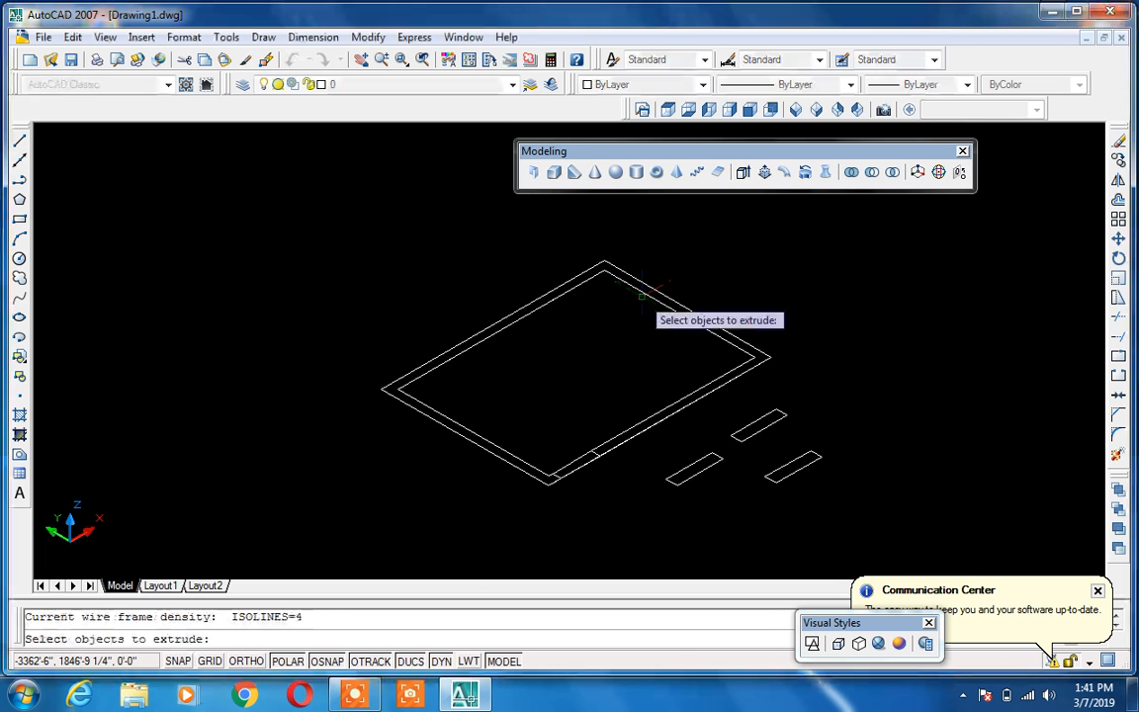
left_click(640, 293)
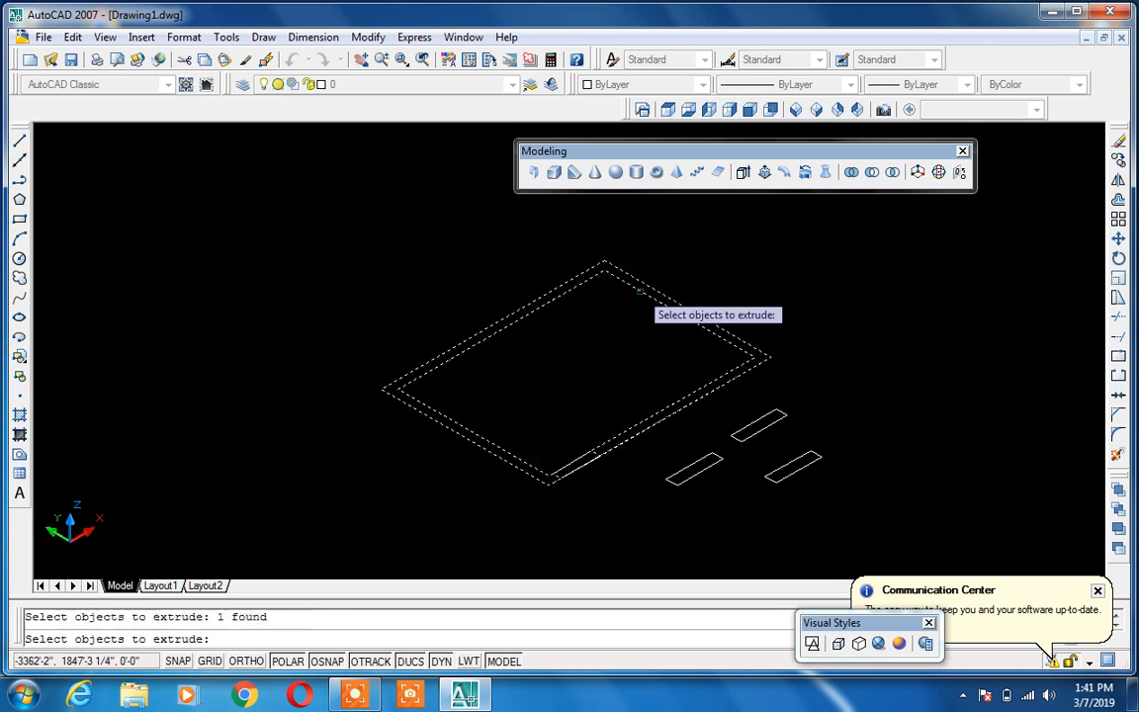
key("Return")
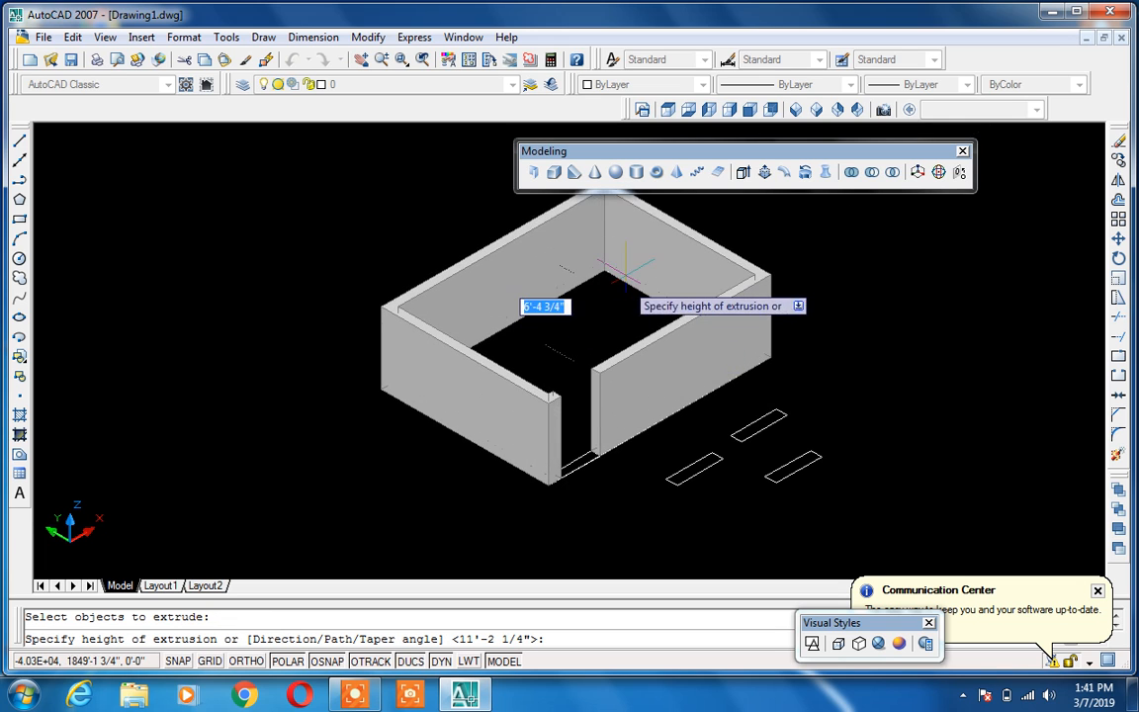
middle_click_drag(629, 255, 514, 302)
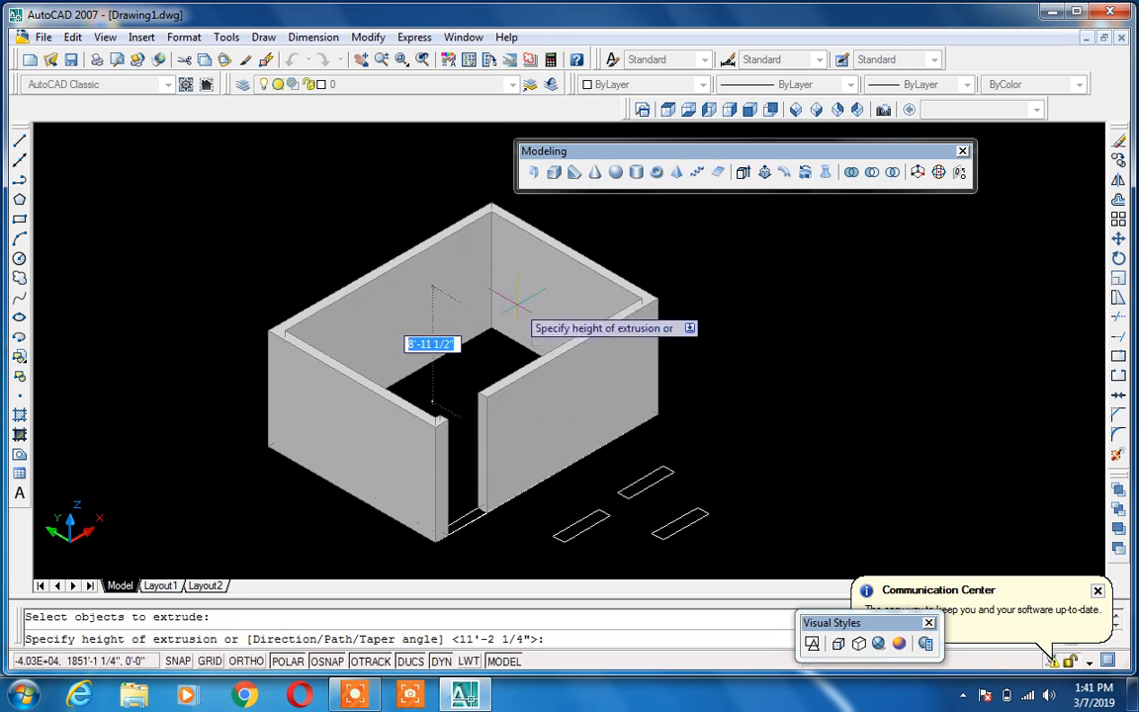
type("1'")
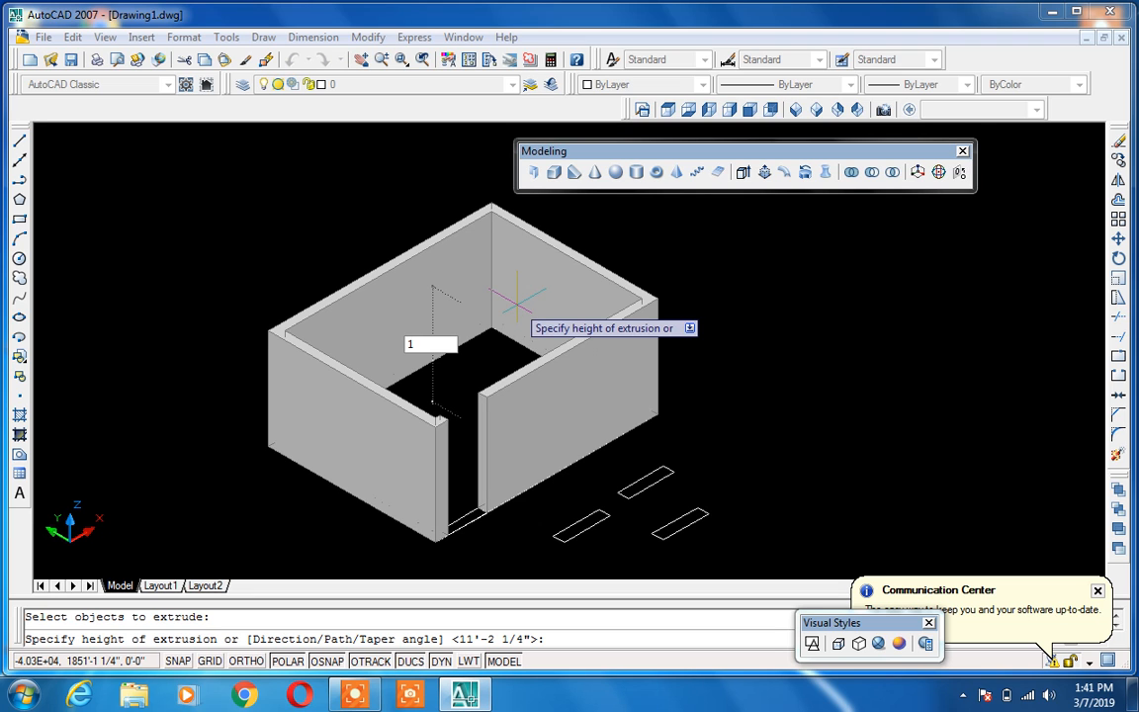
key("Return")
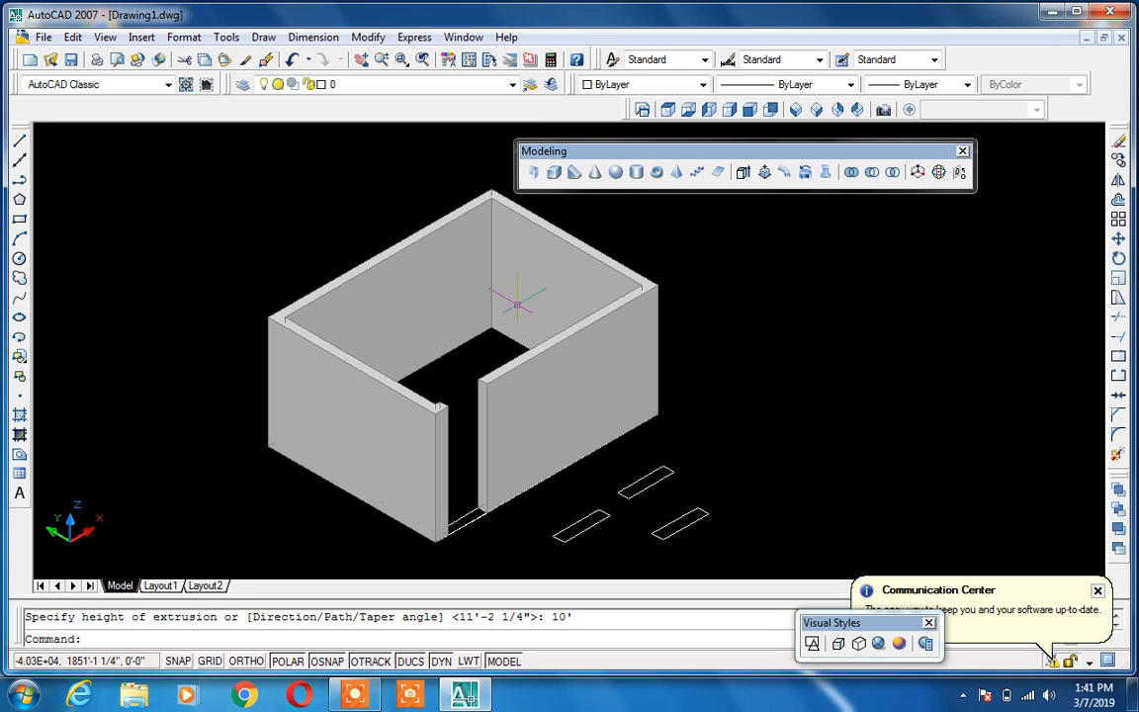
Erase the closed polyline at the base of the wall opening and undo the erasure
scroll(473, 432, "up", 3)
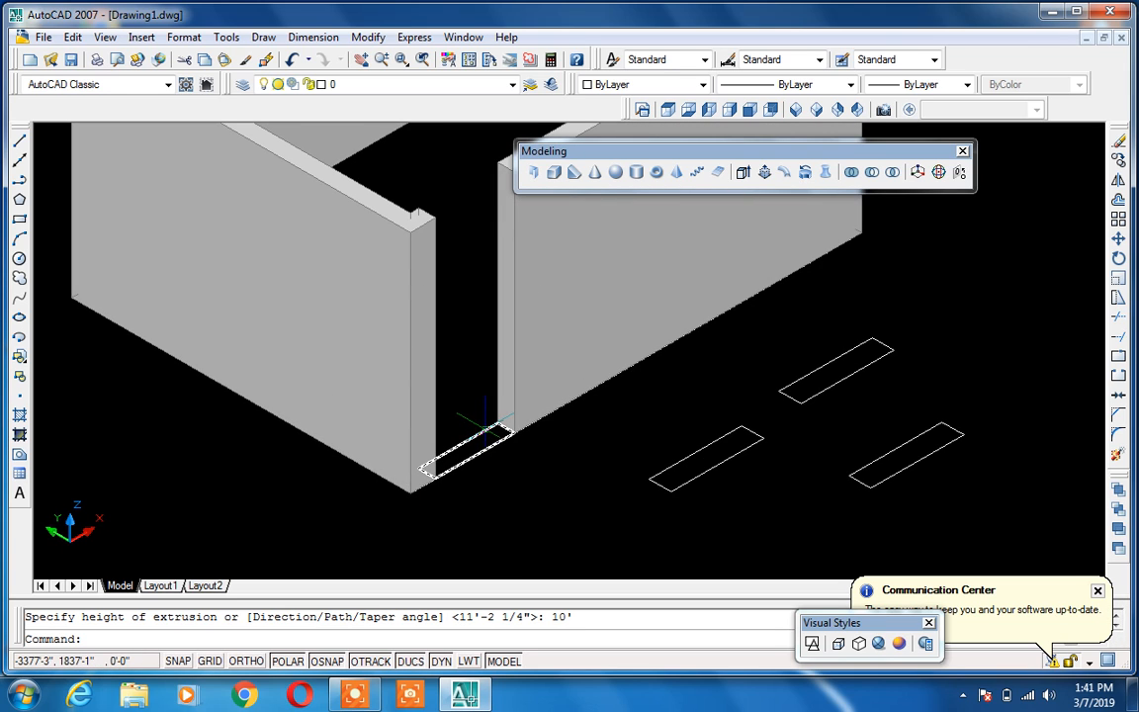
left_click(489, 429)
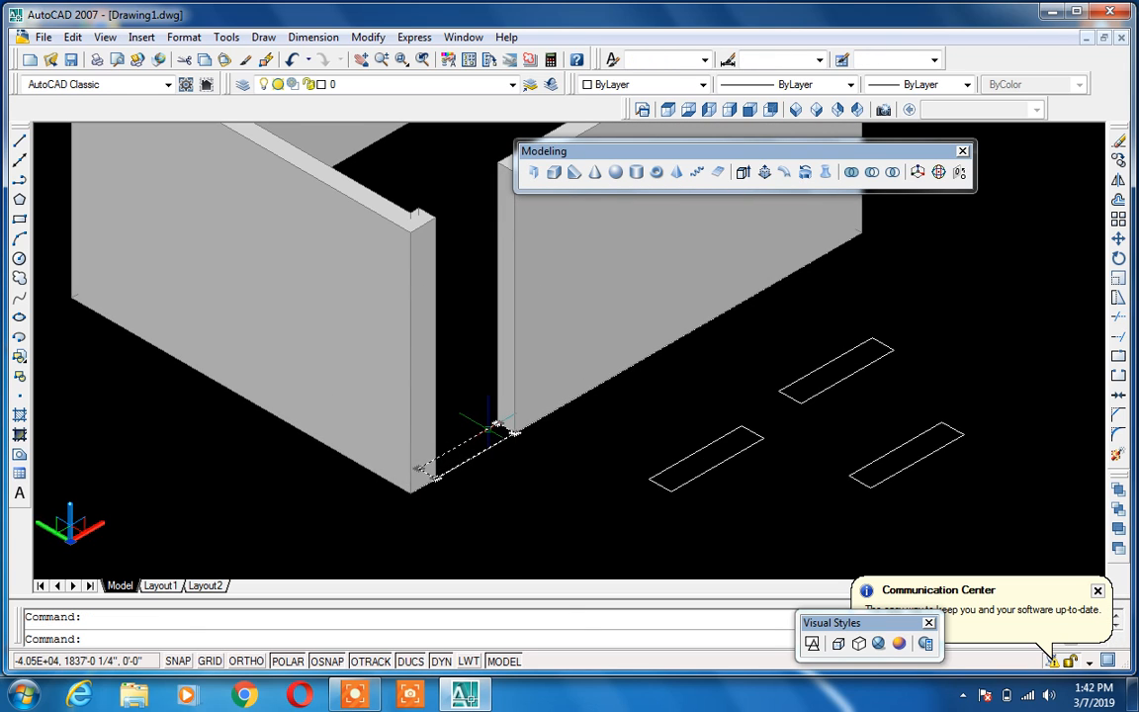
key("Delete")
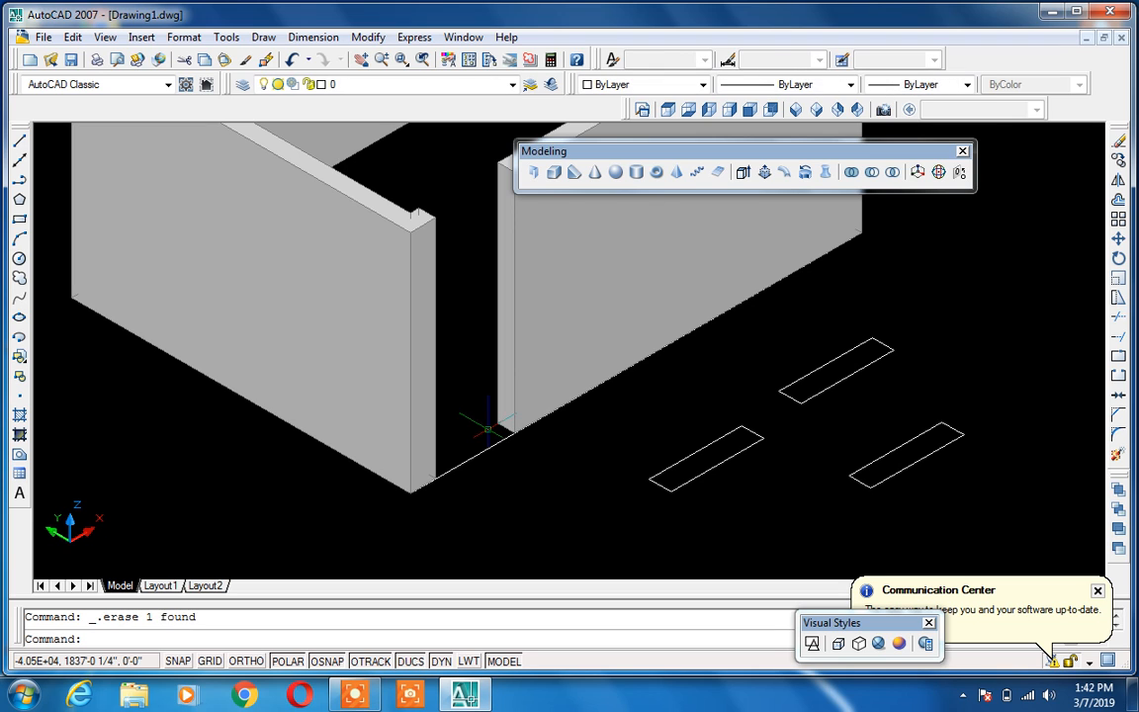
key("ctrl+z")
Explode the closed polyline at the base of the wall opening into separate lines
type("x")
key("Return")
left_click(487, 429)
key("Return")
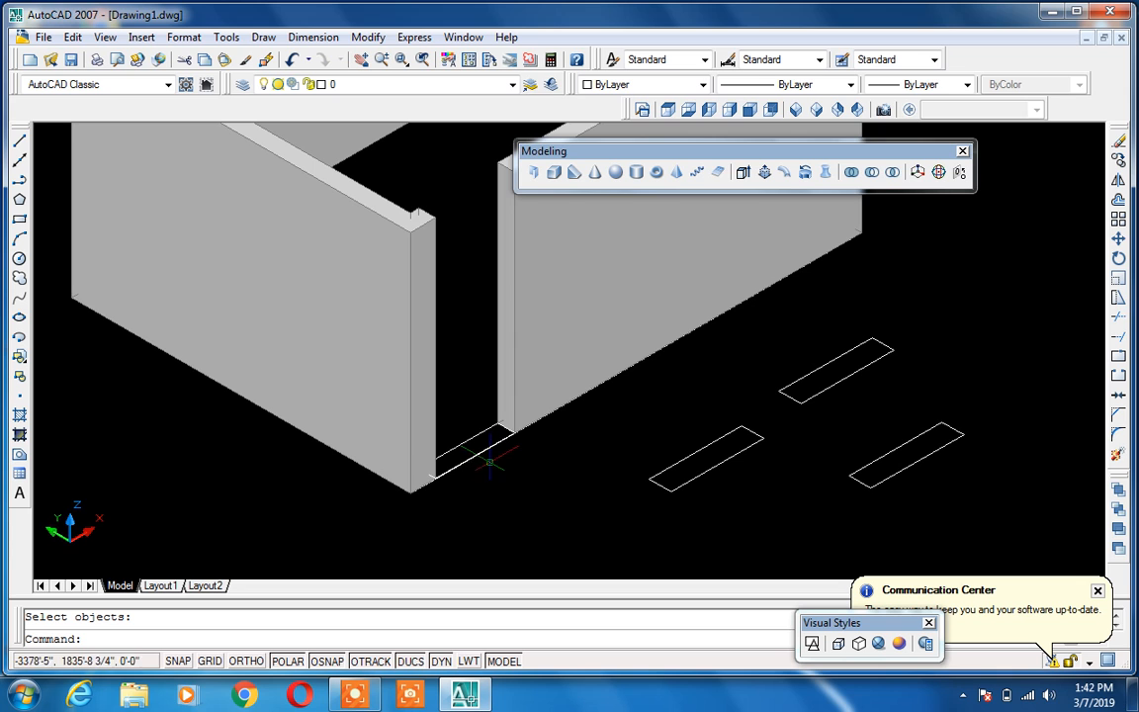
Create a polyline boundary inside the base of the wall opening and undo it
scroll(490, 449, "up", 4)
scroll(489, 450, "up", 8)
middle_click_drag(336, 404, 550, 517)
scroll(534, 538, "down", 7)
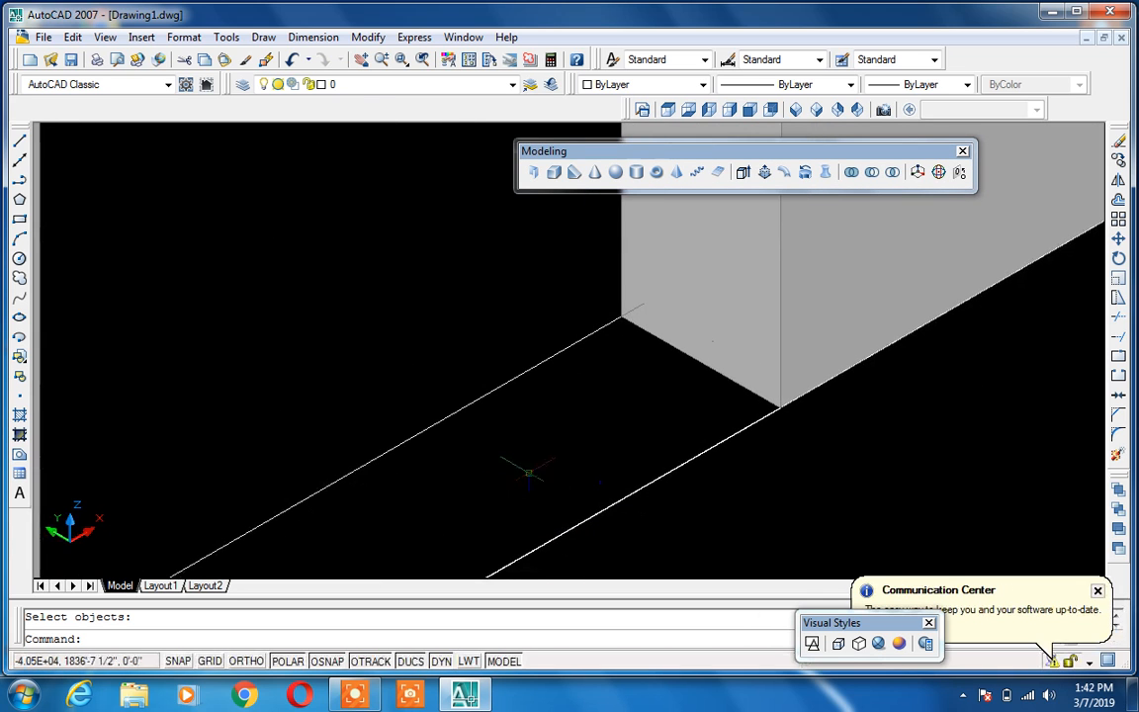
key("Escape")
scroll(539, 425, "up", 2)
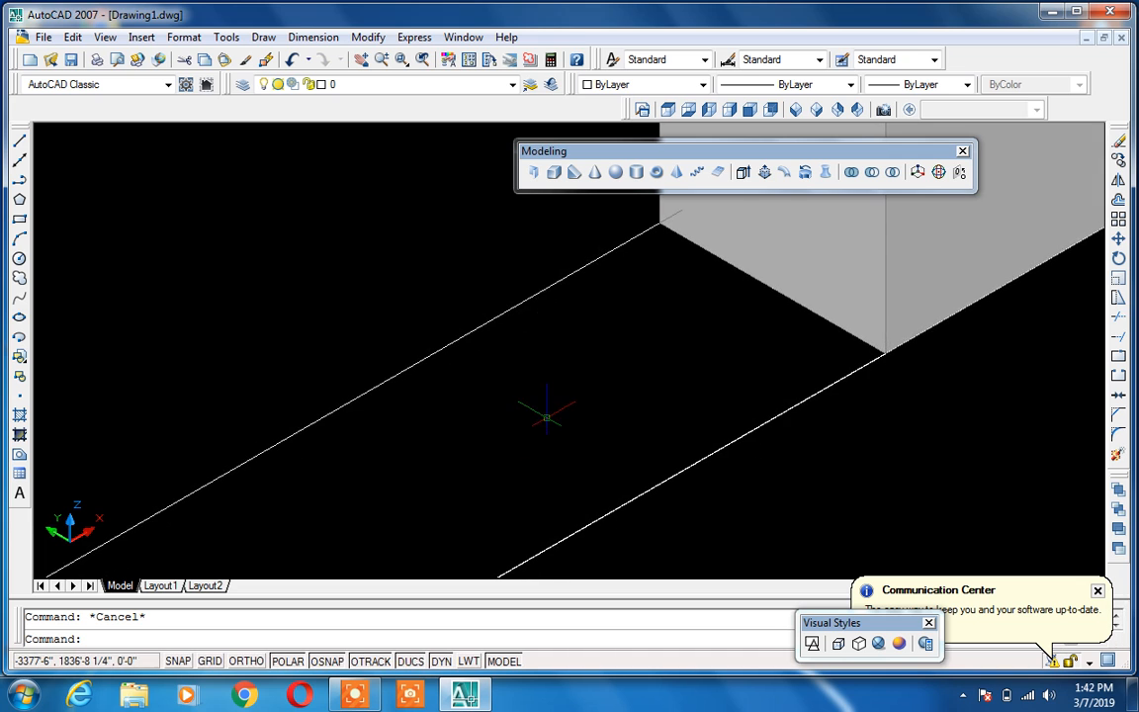
type("bo")
key("Return")
left_click(461, 254)
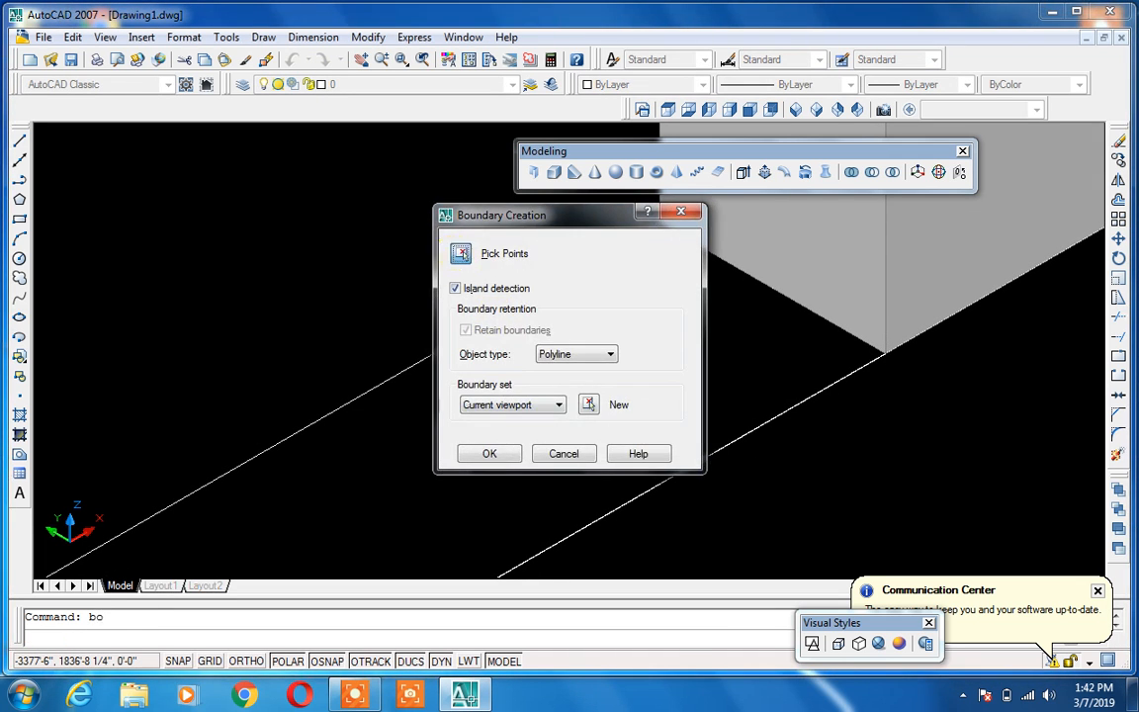
scroll(612, 372, "up", 3)
left_click(612, 373)
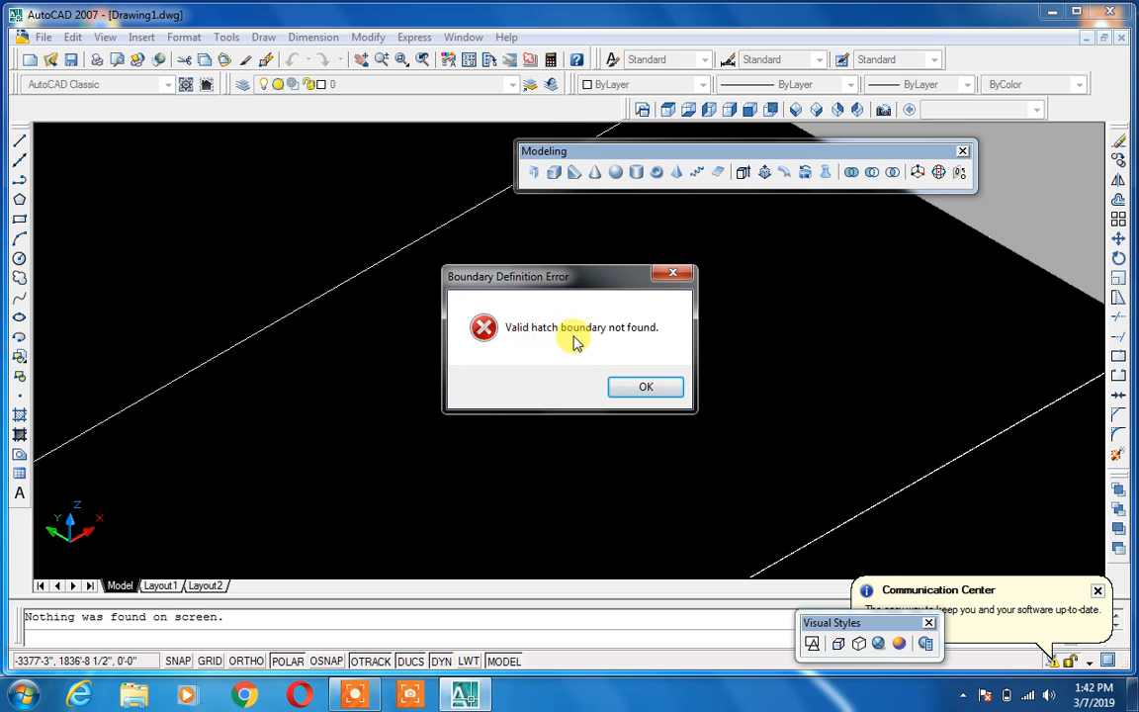
left_click(648, 389)
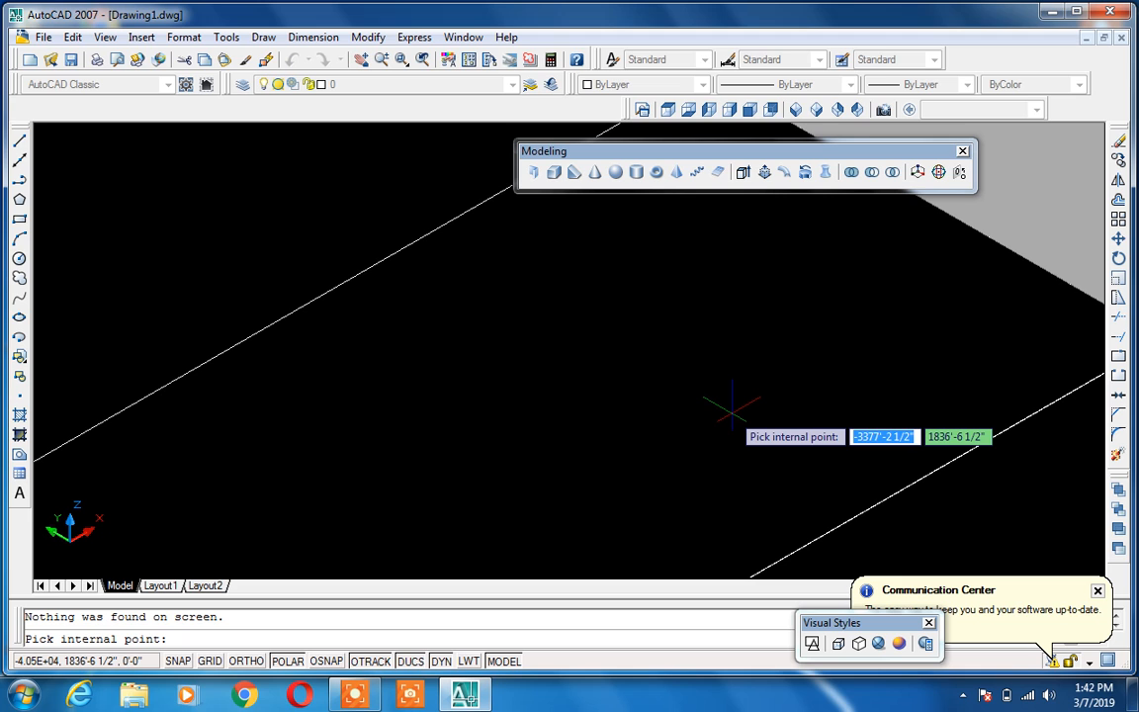
scroll(731, 405, "up", 4)
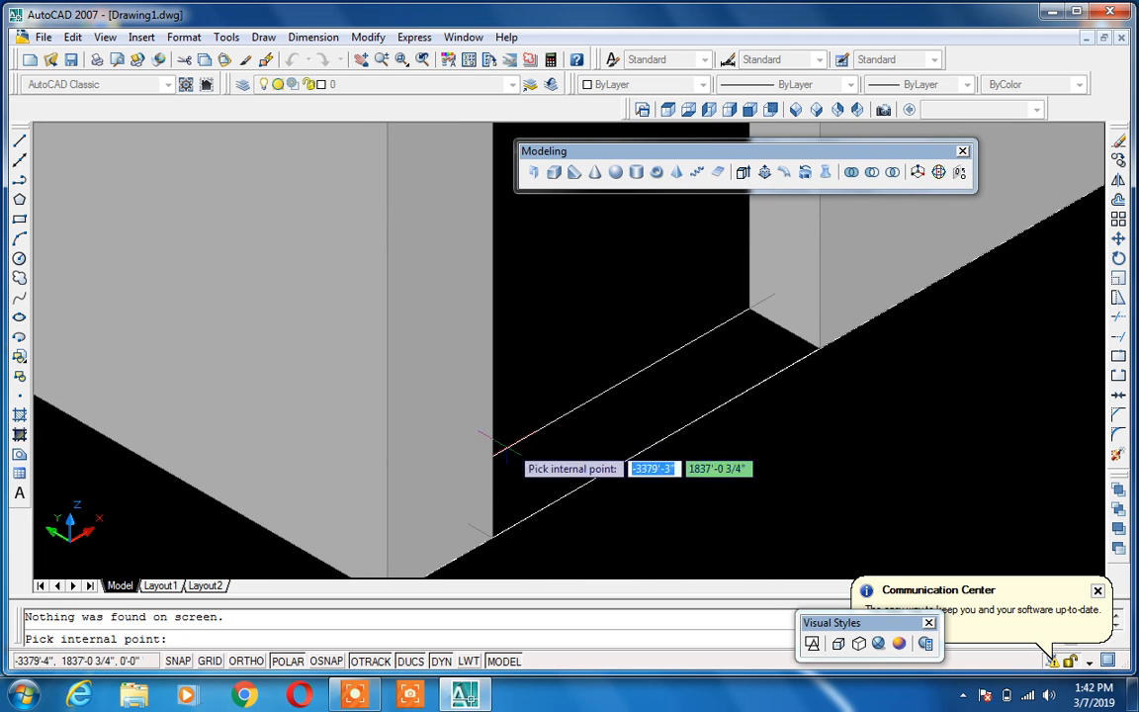
left_click(692, 407)
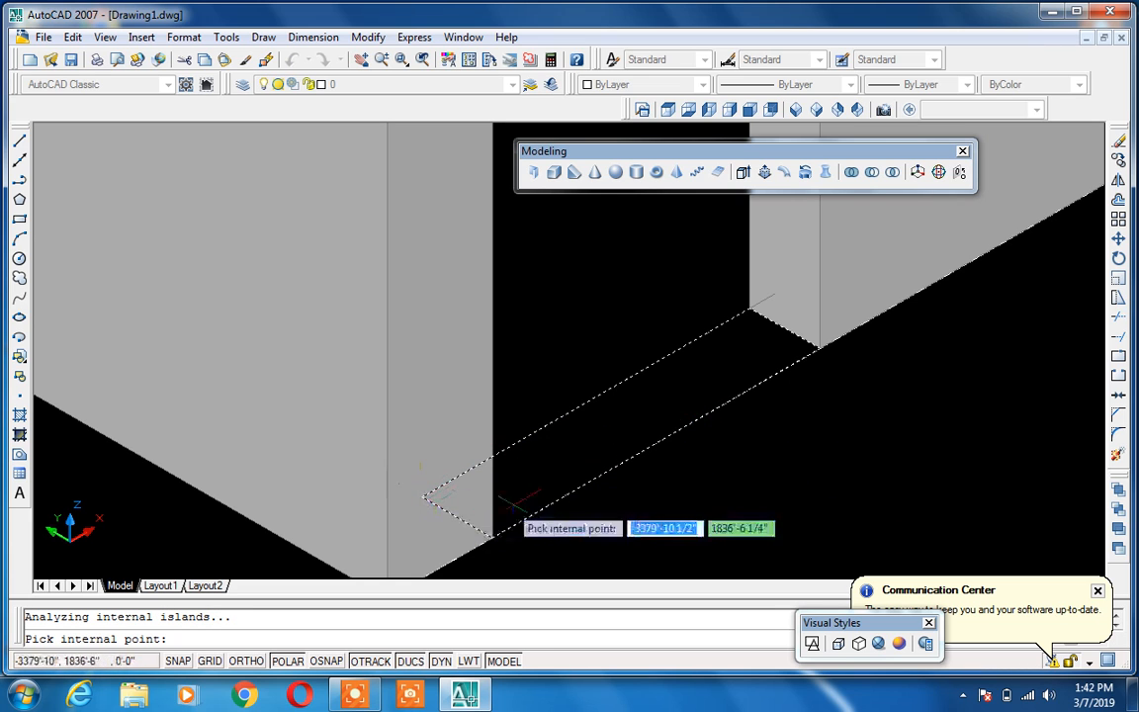
key("Return")
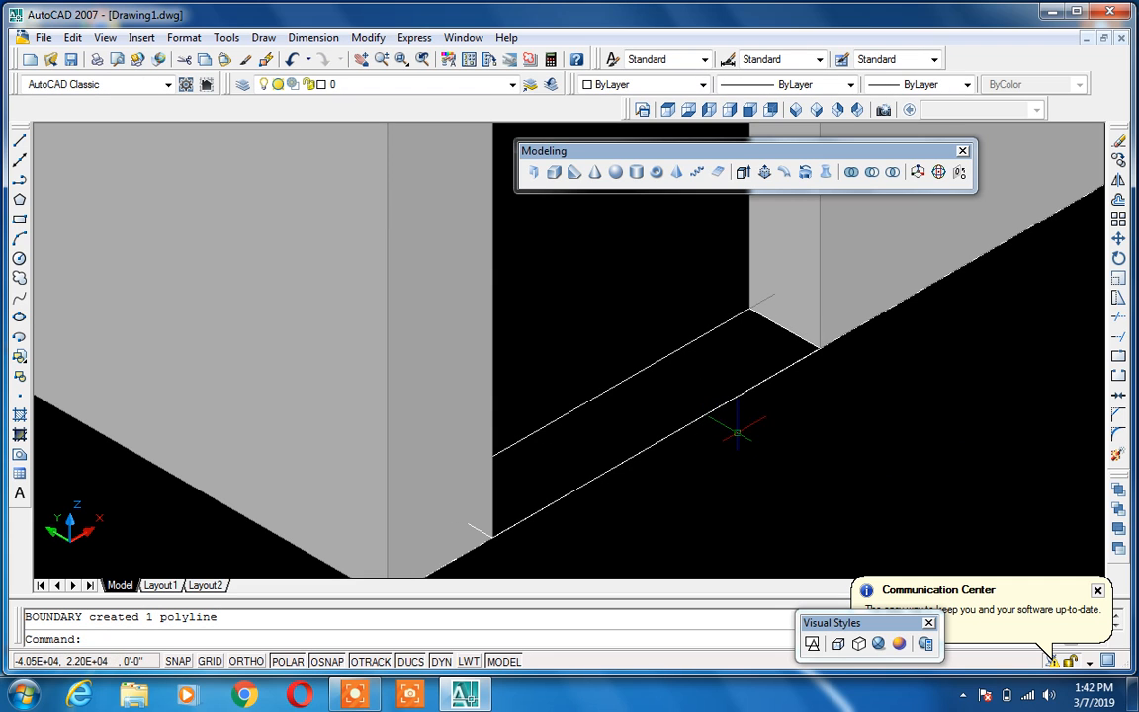
key("ctrl+z")
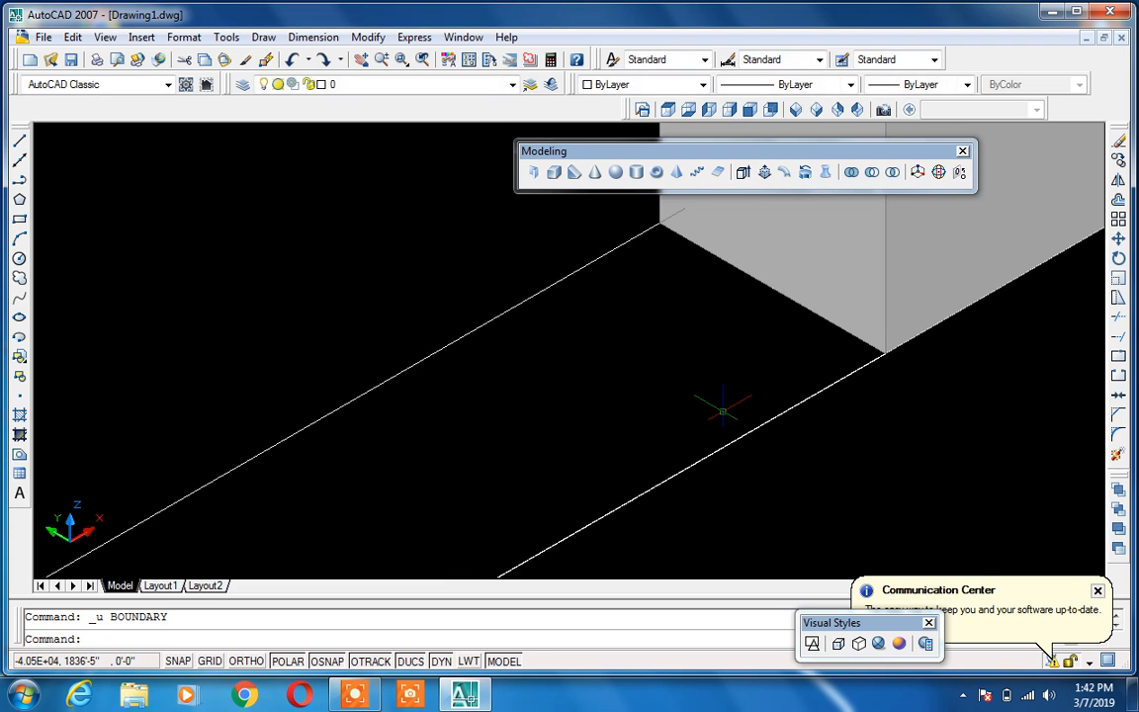
Repeat the boundary creation at the opening's base in the isometric view and undo that boundary as well
type("bo")
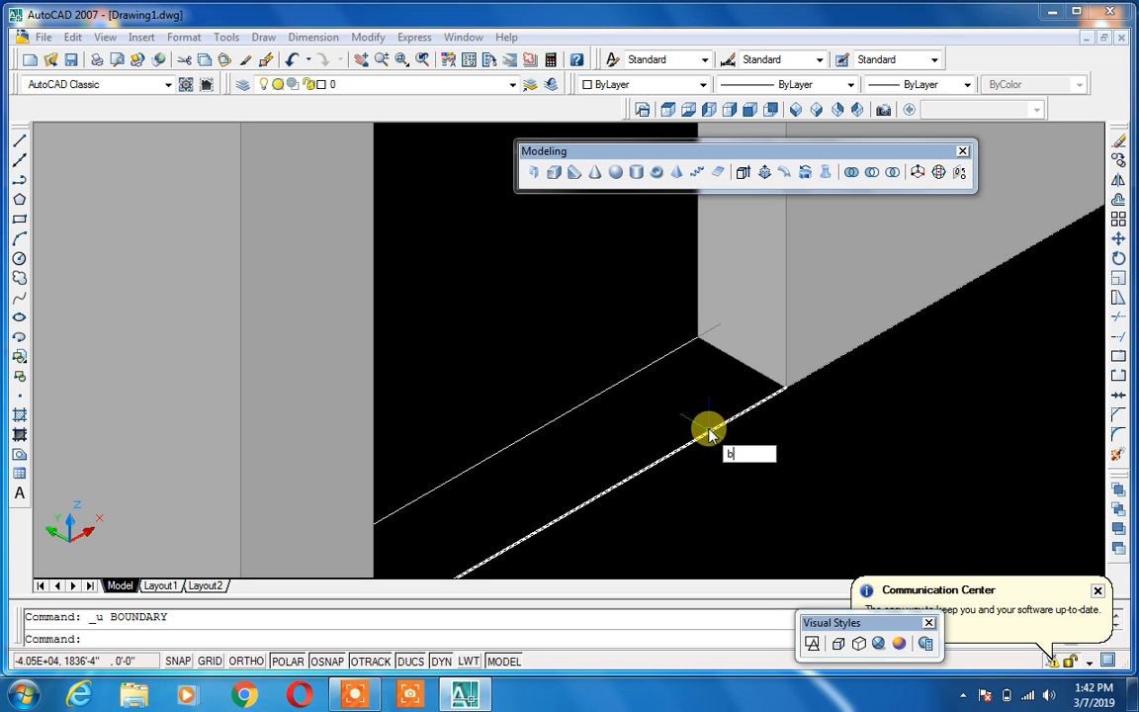
key("Return")
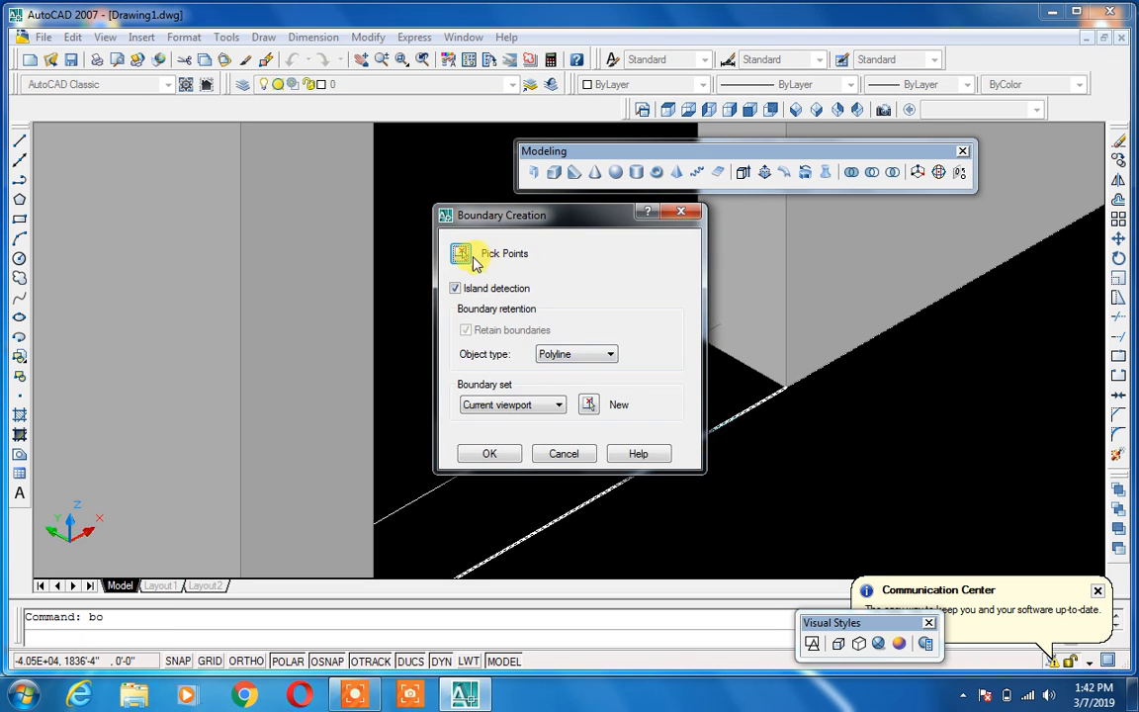
left_click(424, 234)
scroll(541, 284, "down", 4)
left_click(566, 336)
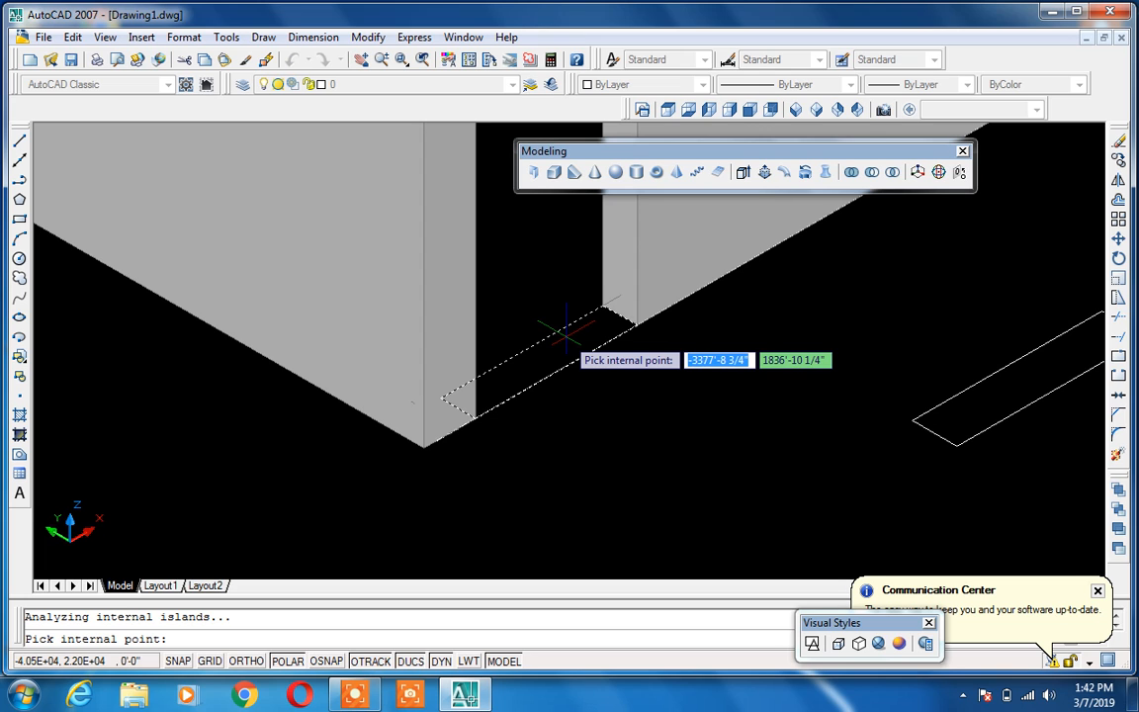
key("Return")
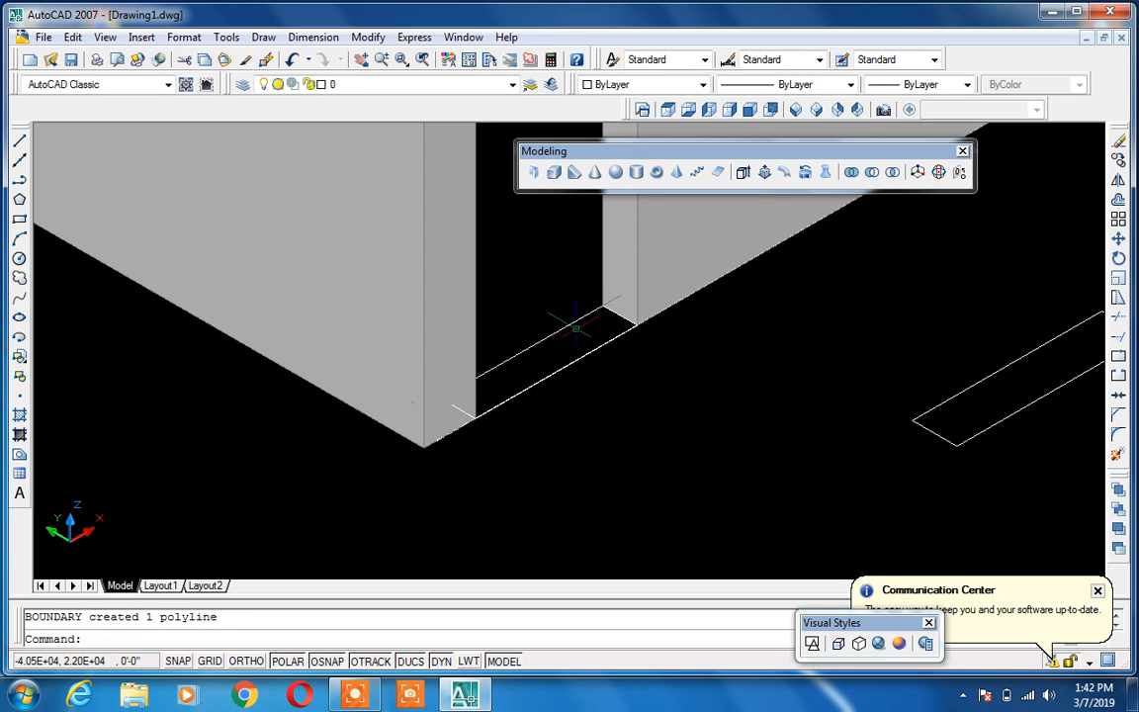
key("ctrl+z")
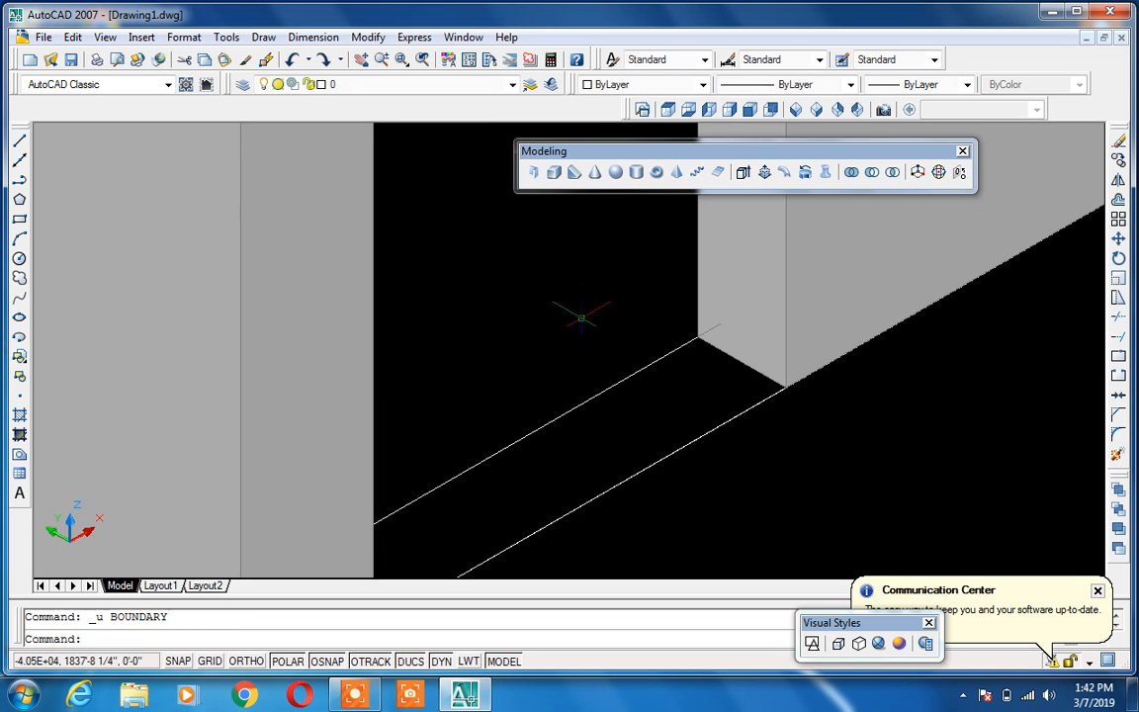
Switch to the top view and create a polyline boundary from a point inside the wall opening
left_click(669, 111)
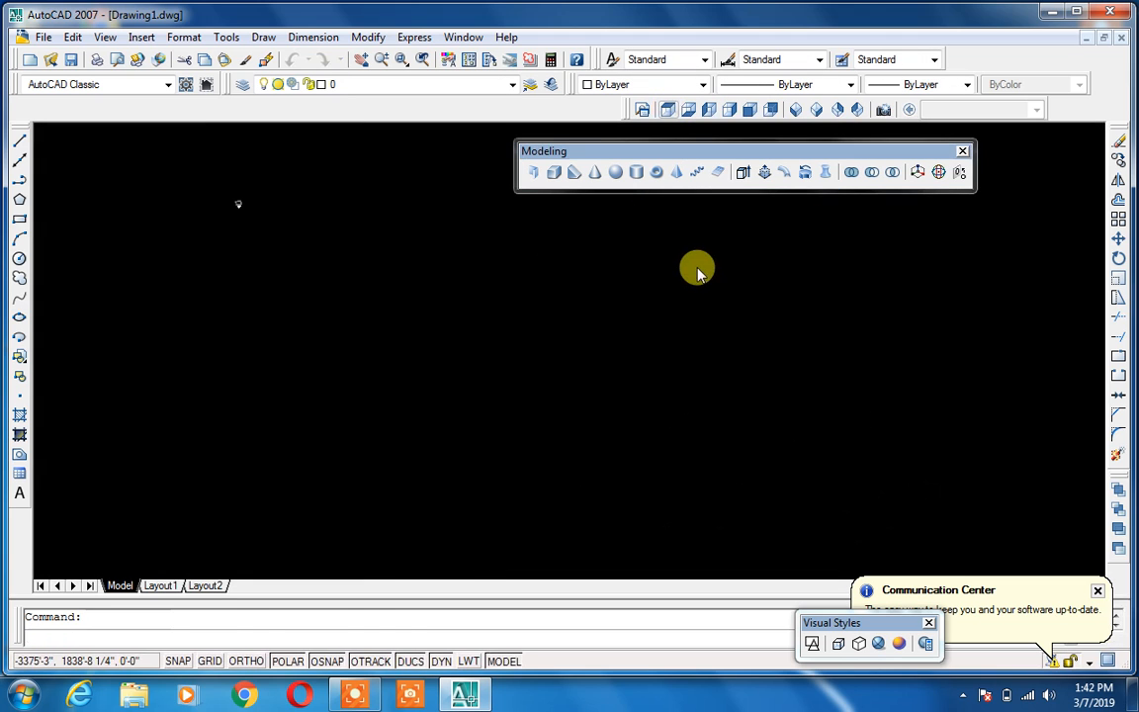
middle_click_drag(270, 250, 567, 413)
scroll(494, 304, "up", 15)
middle_click_drag(432, 265, 470, 336)
scroll(463, 318, "up", 8)
type("bo")
key("Return")
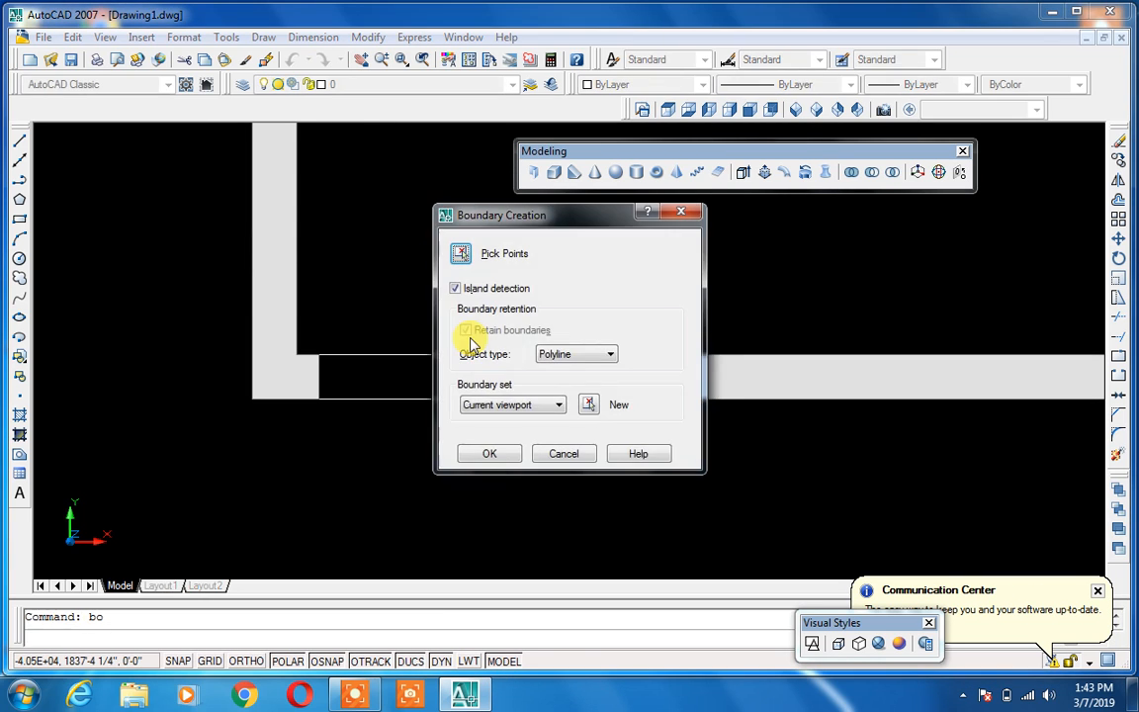
left_click(461, 253)
left_click(427, 368)
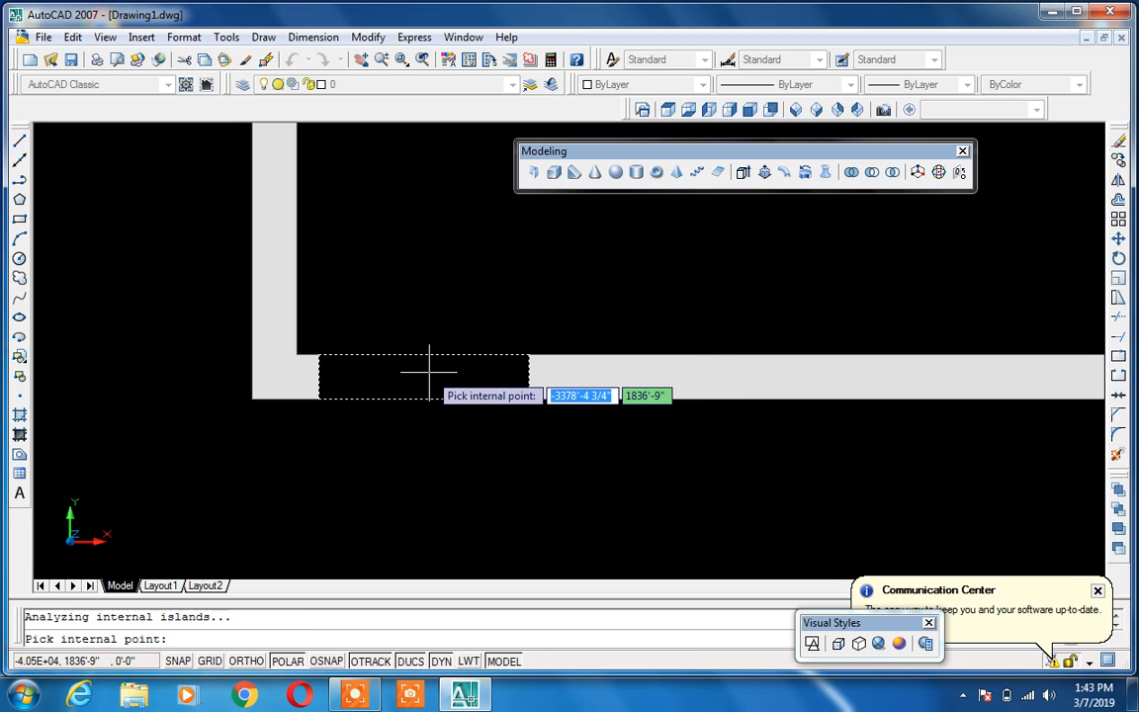
key("Return")
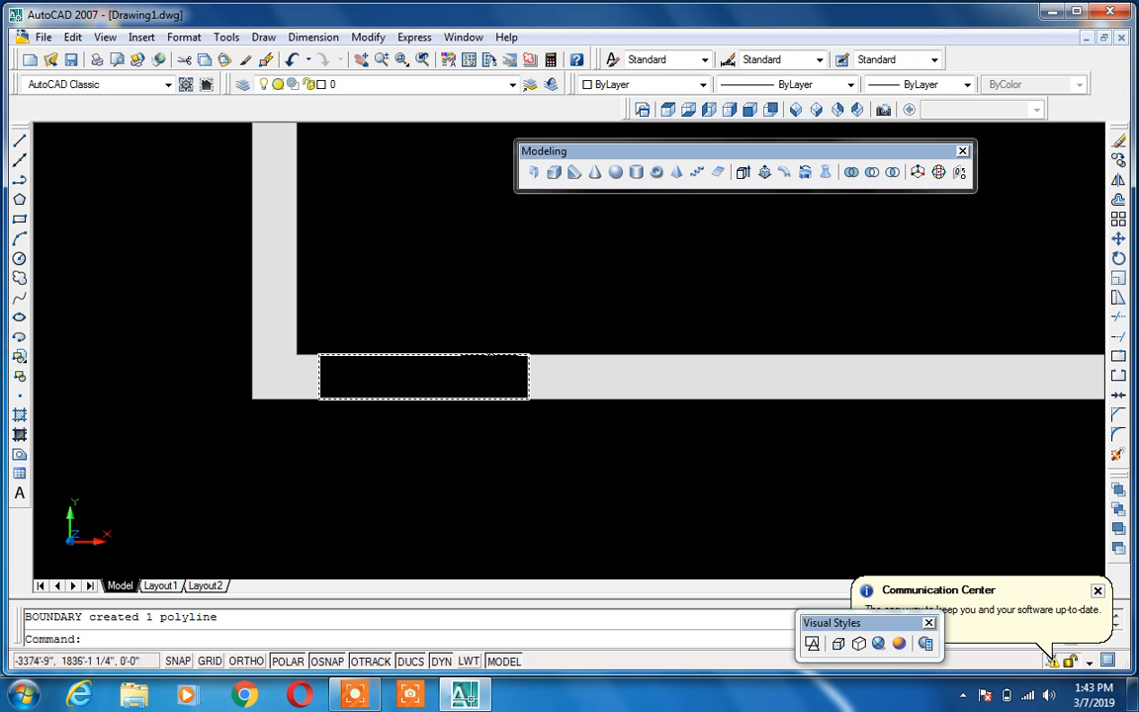
Apply the 2D Wireframe visual style and create another polyline boundary inside the wall opening
left_click_drag(725, 467, 696, 491)
left_click(698, 487)
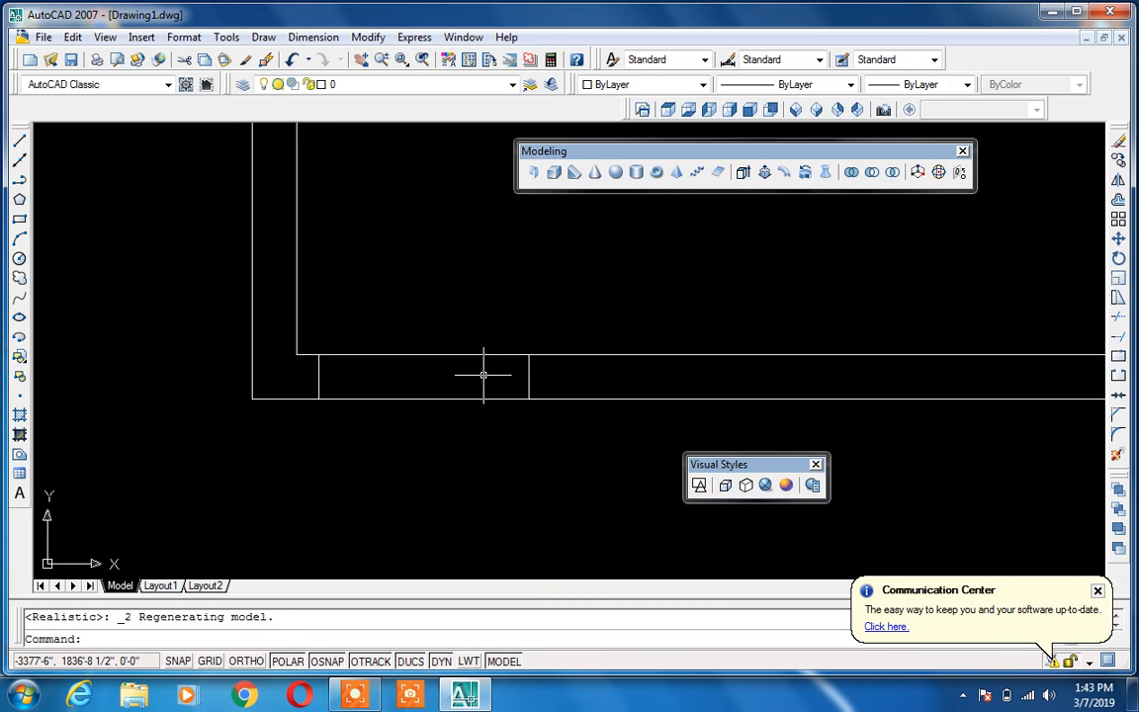
type("bo")
key("Return")
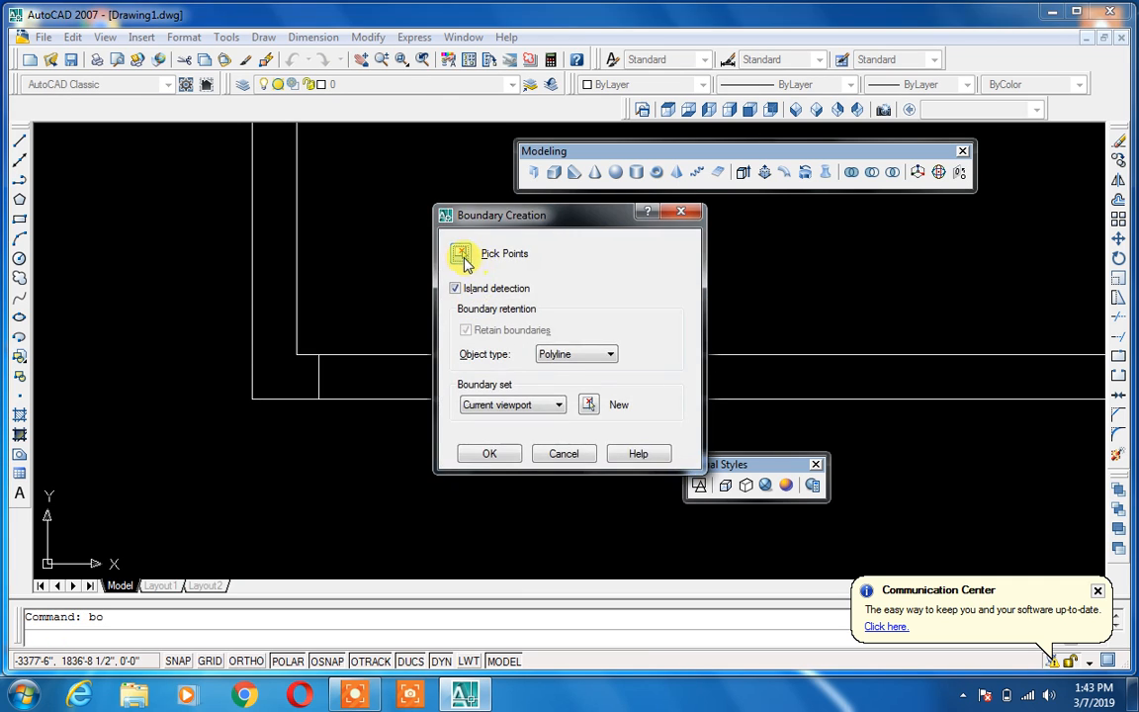
left_click(460, 254)
left_click(454, 386)
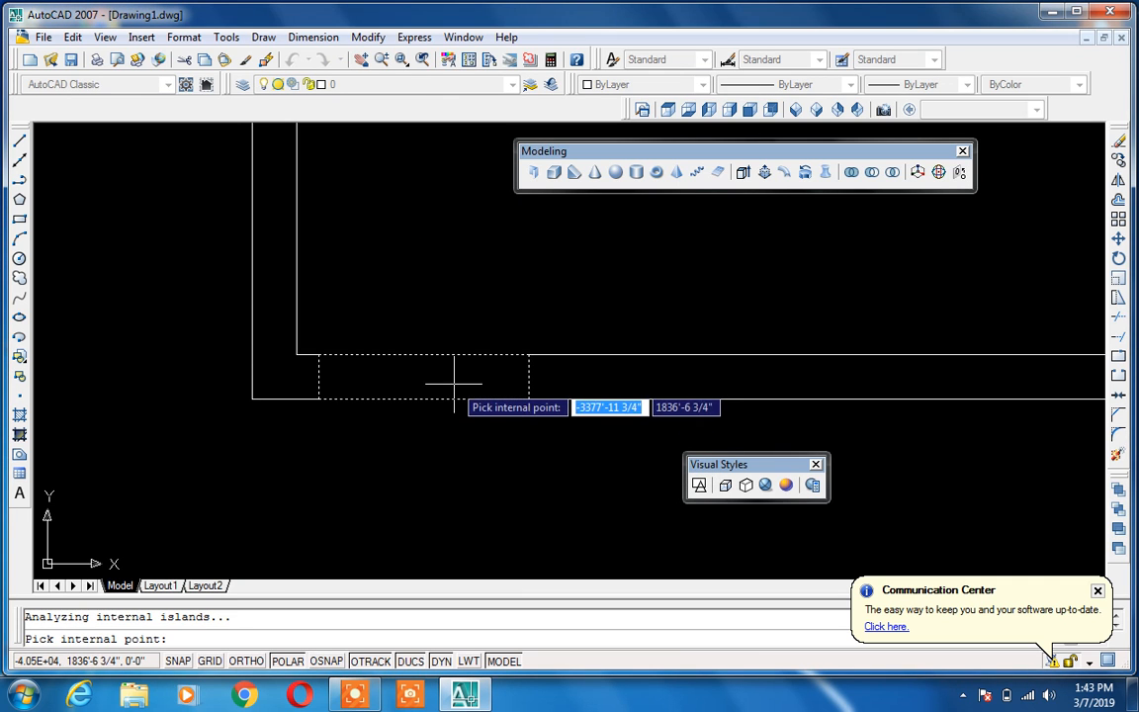
key("Return")
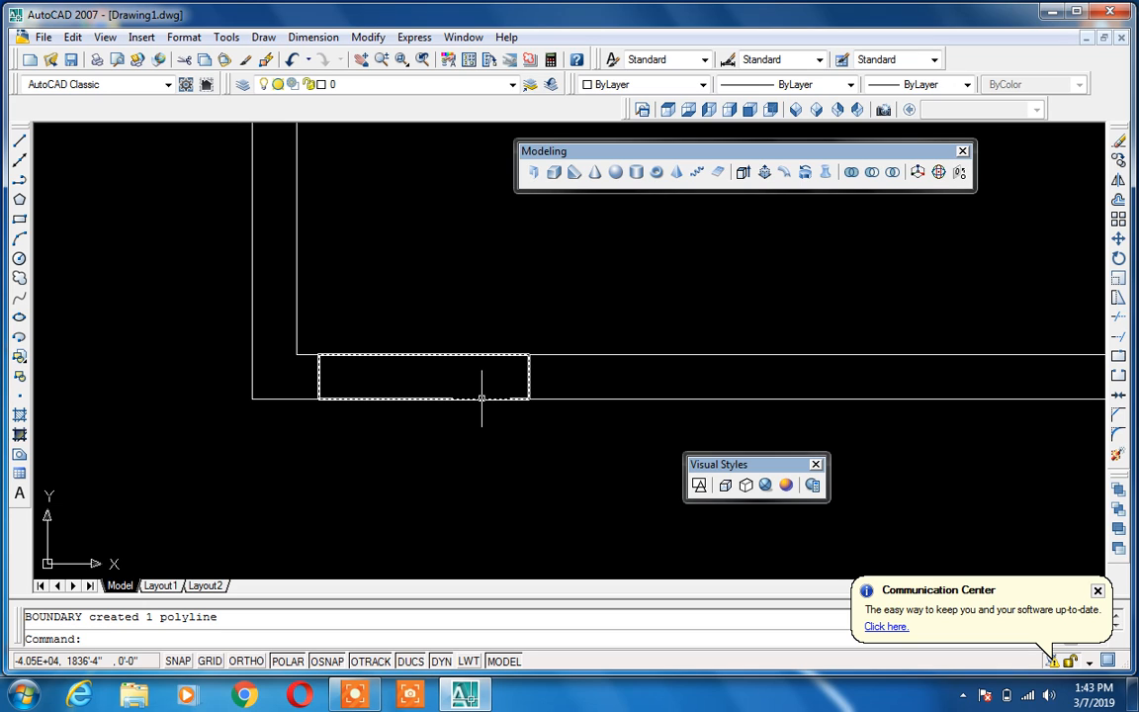
key("Escape")
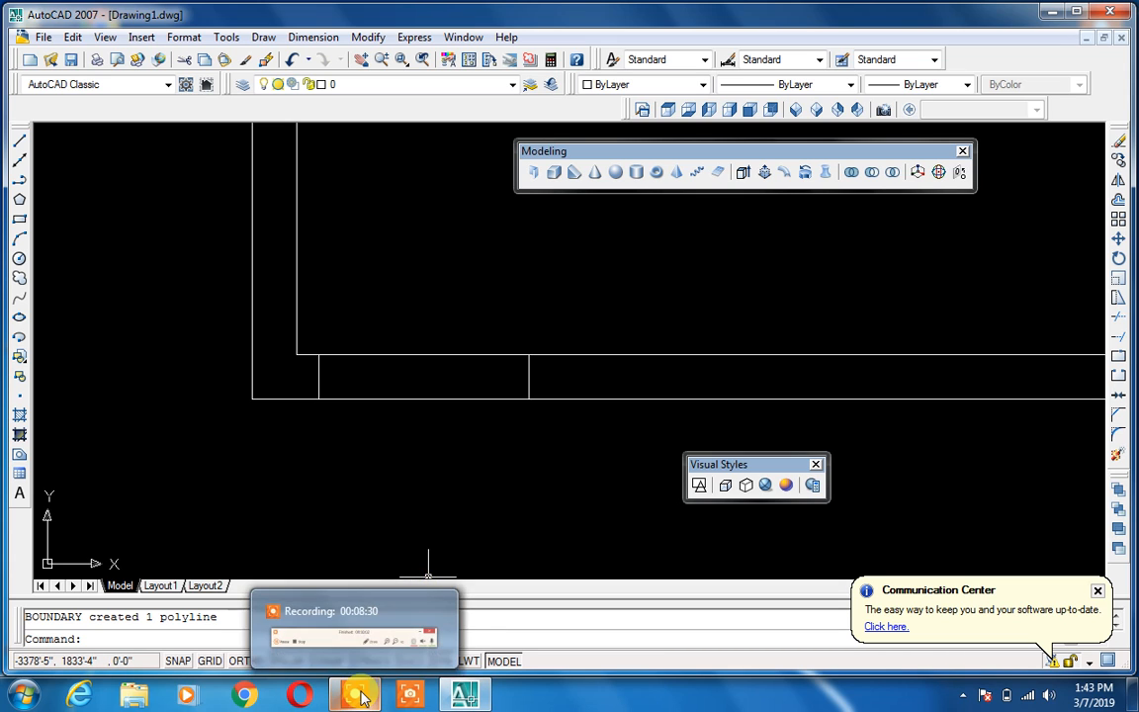
left_click(490, 485)
key("Escape")
Apply the Realistic visual style and switch to the southwest isometric view of the opening
scroll(598, 470, "down", 2)
middle_click_drag(636, 432, 460, 449)
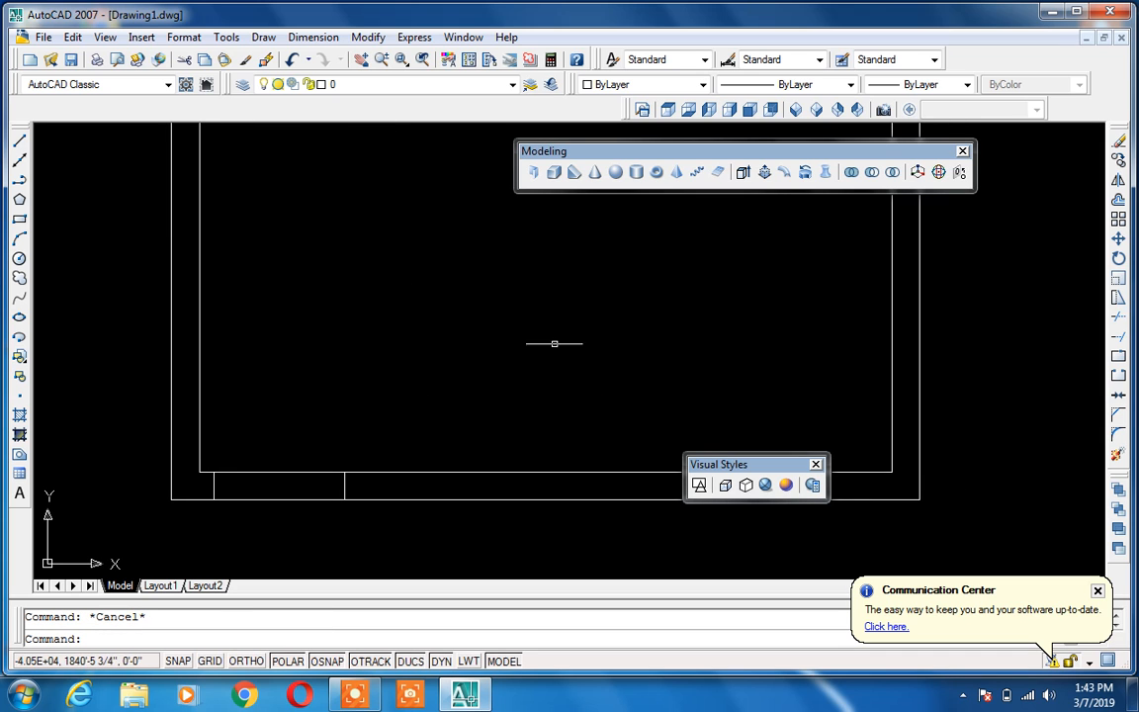
left_click(764, 485)
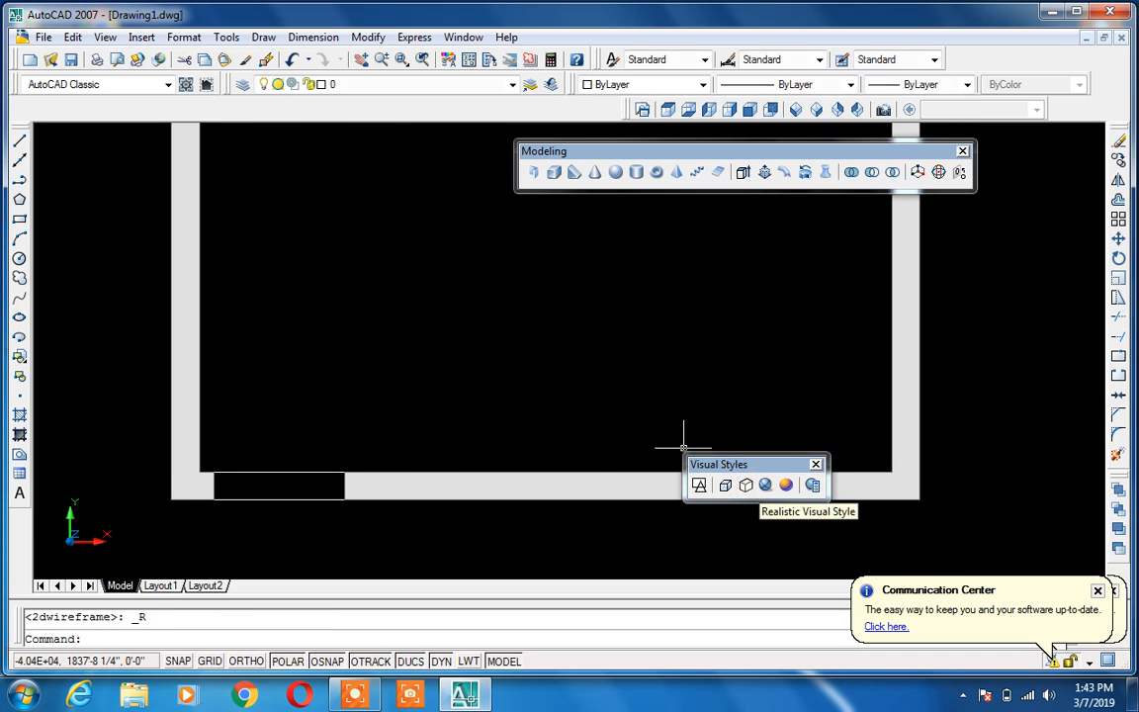
left_click(791, 111)
scroll(521, 392, "up", 4)
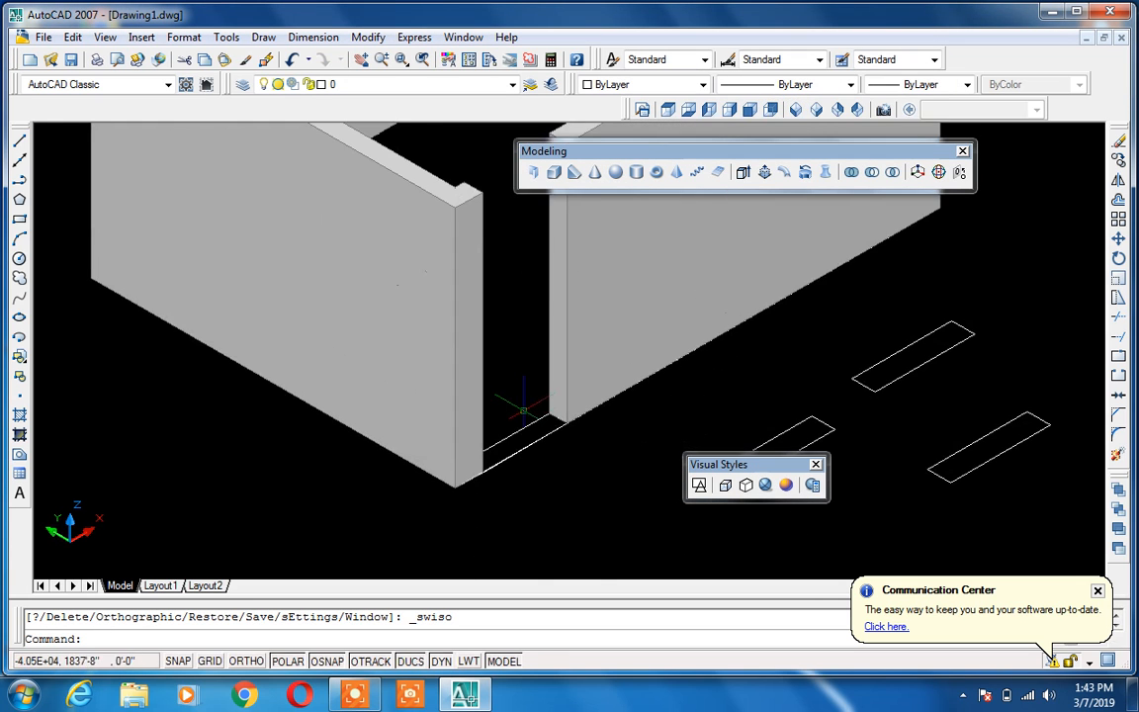
Extrude the closed polyline at the base of the wall opening to a height of 3'
left_click(494, 496)
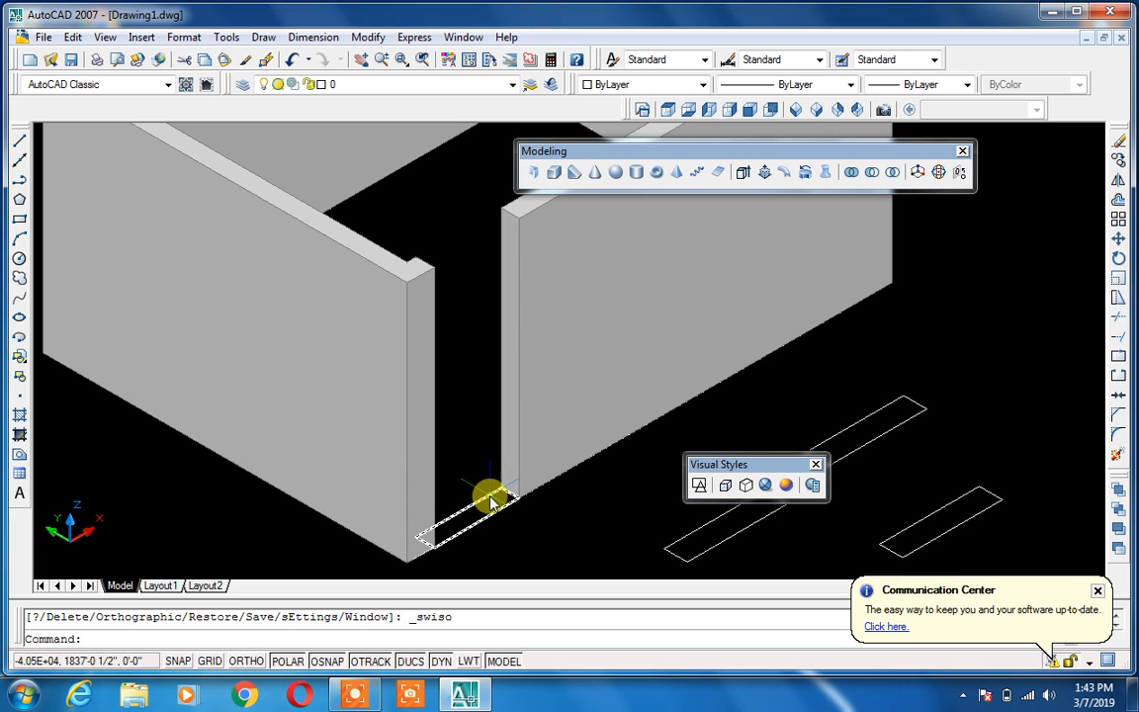
type("ex")
key("Return")
key("Return")
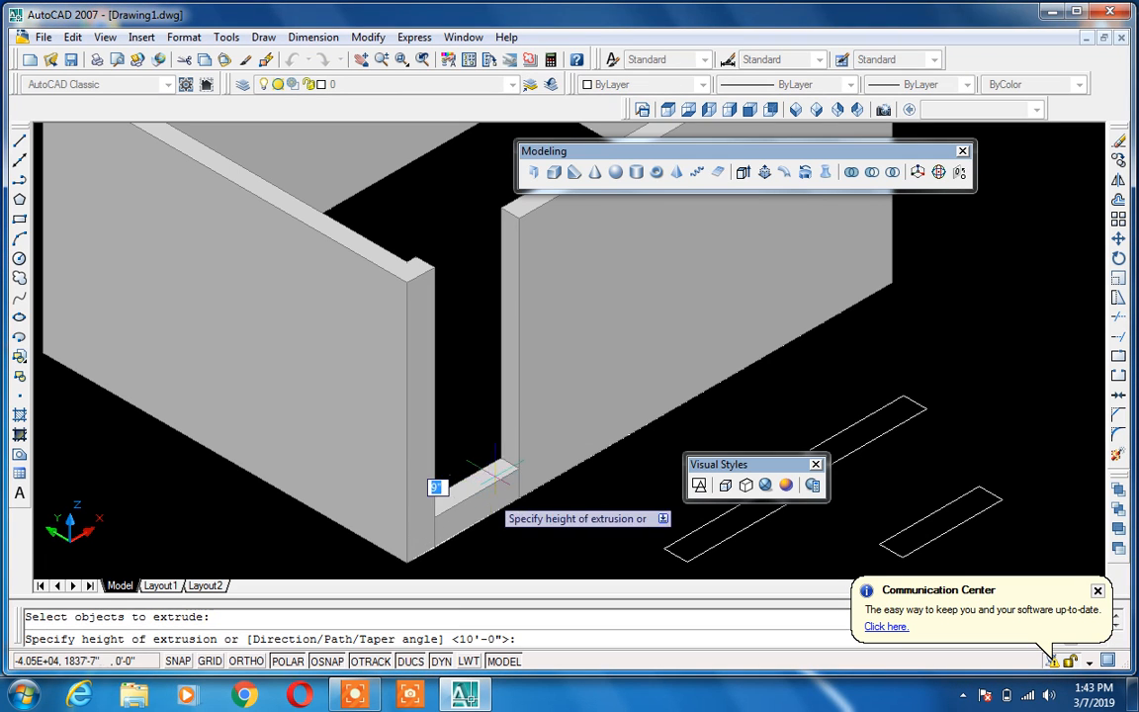
type("3'")
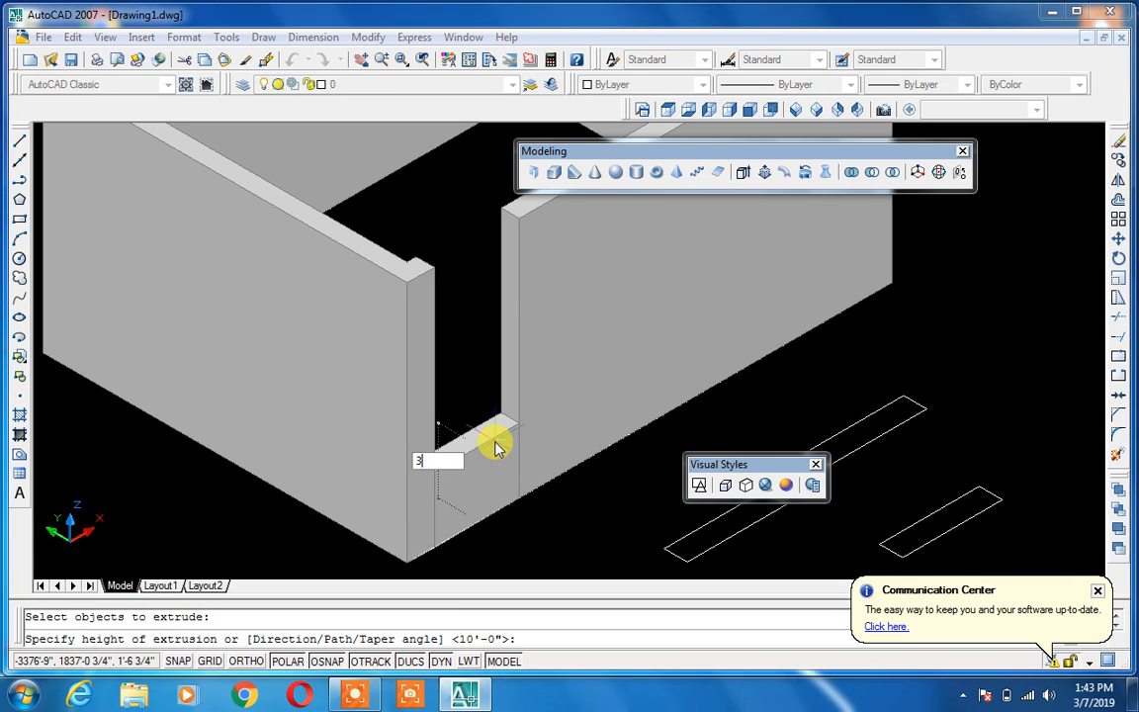
key("Return")
Move the extruded block straight up the opening so its outer top corner meets the top corner of the adjoining wall
type("m")
key("Return")
left_click(491, 455)
key("Return")
scroll(514, 413, "up", 3)
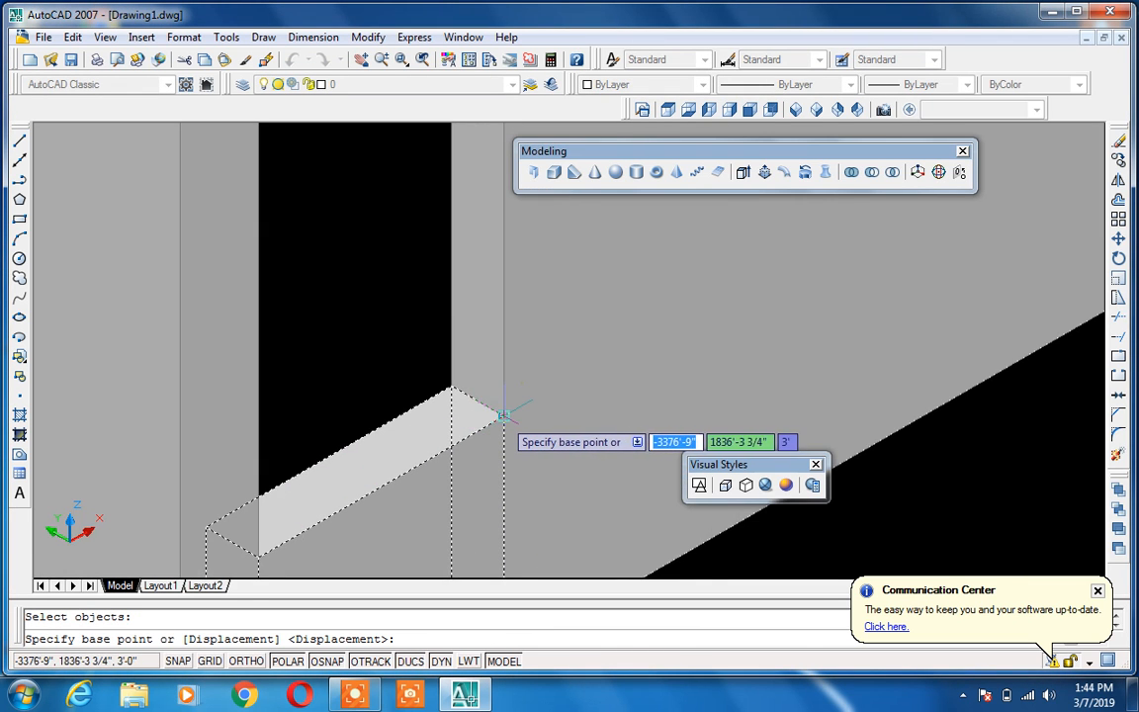
left_click(508, 410)
scroll(508, 410, "down", 2)
middle_click_drag(502, 237, 465, 318)
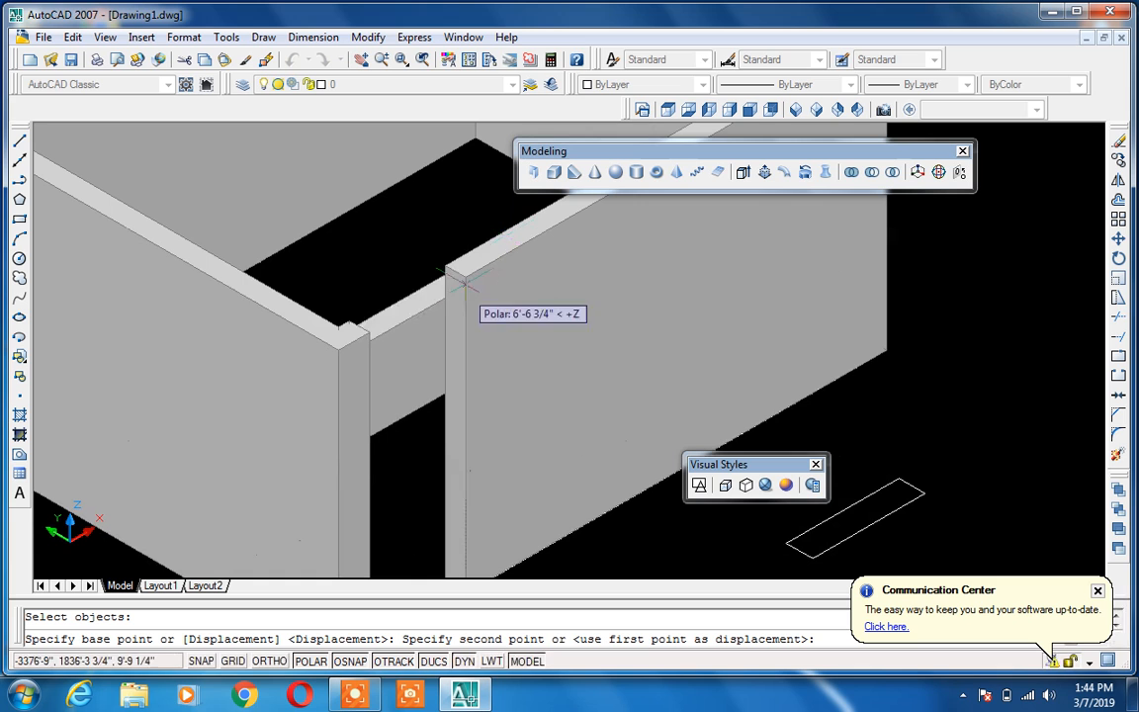
left_click(464, 277)
scroll(464, 287, "down", 3)
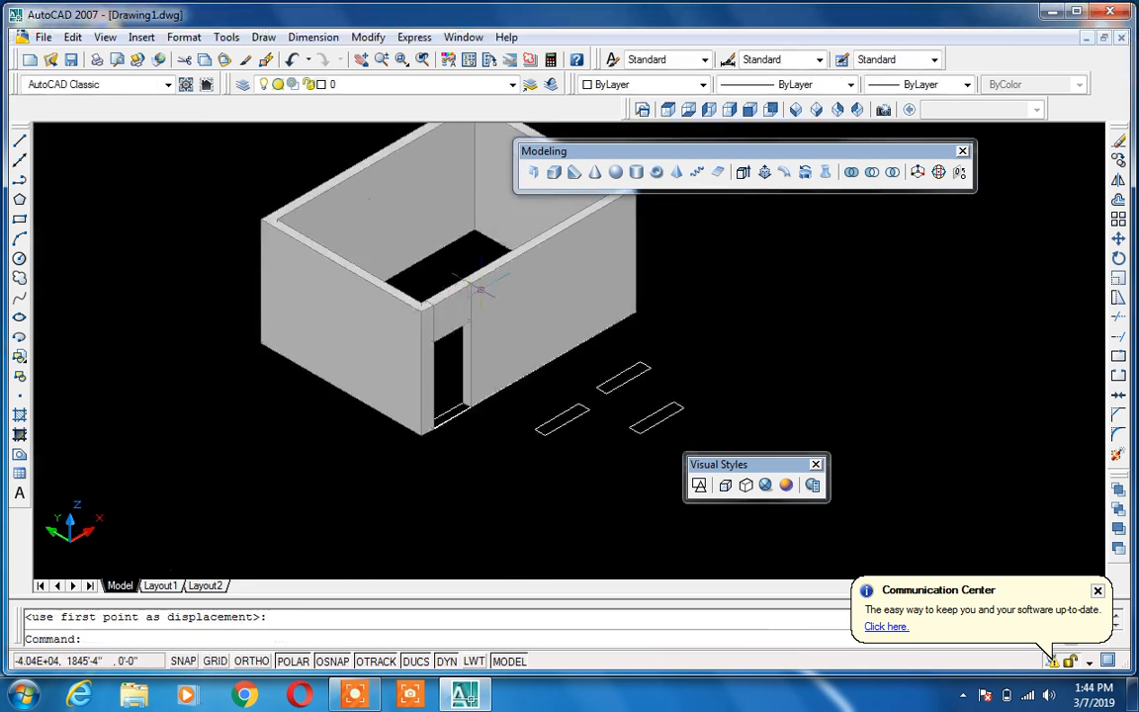
Examine the walls and the block above the door opening from an orbited angle and close up
scroll(522, 312, "up", 2)
key("Escape")
middle_click_drag(811, 306, 667, 359, "shift")
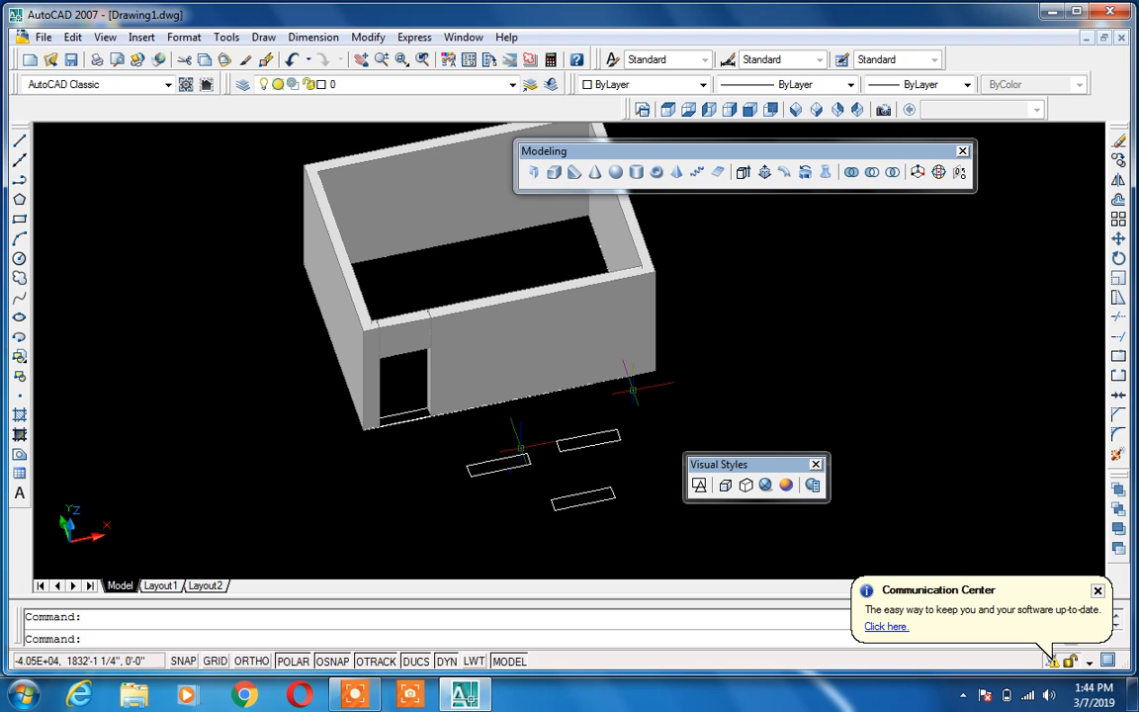
left_click(504, 374)
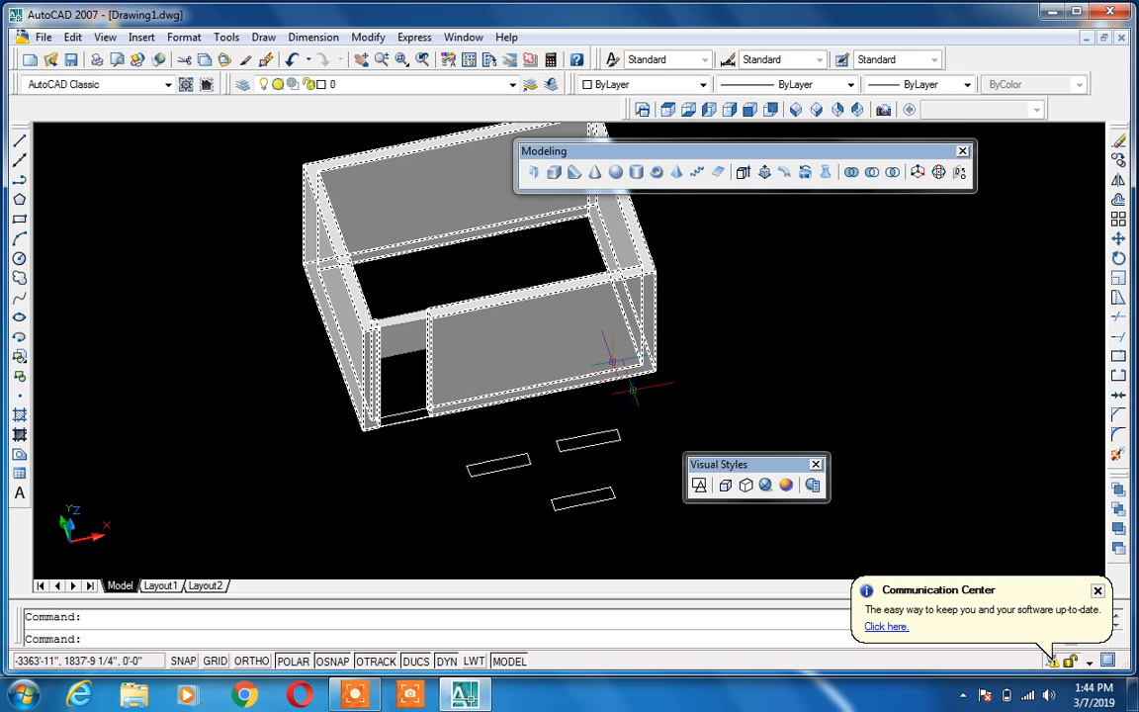
key("Escape")
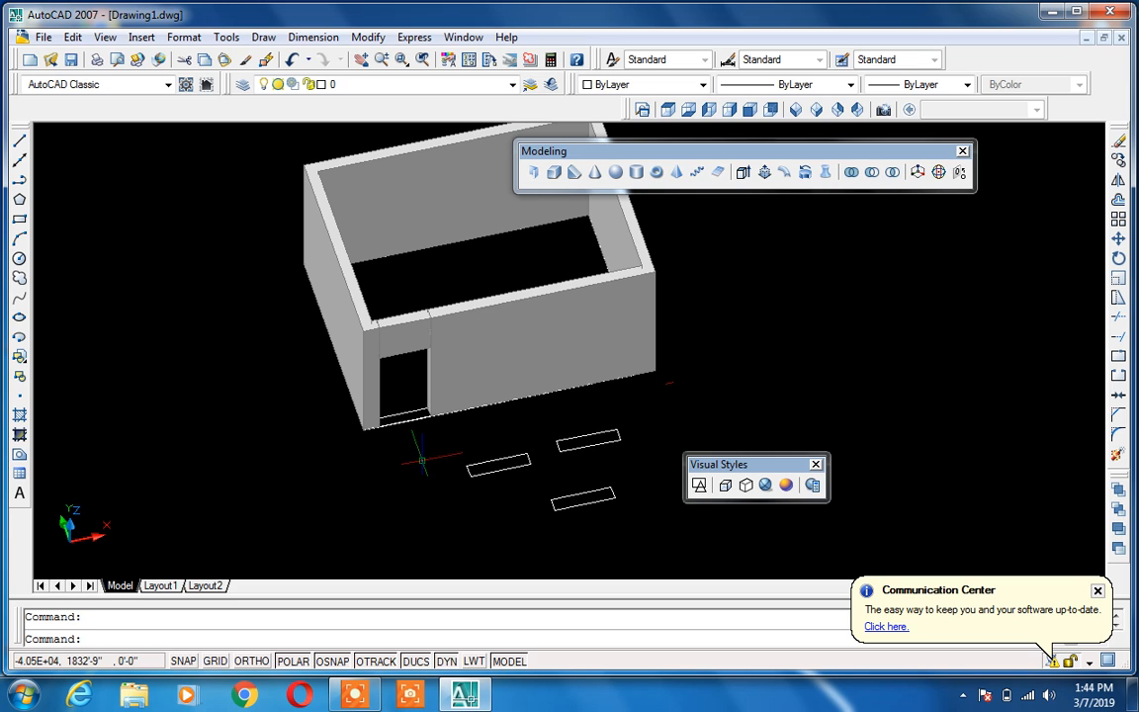
left_click(445, 397)
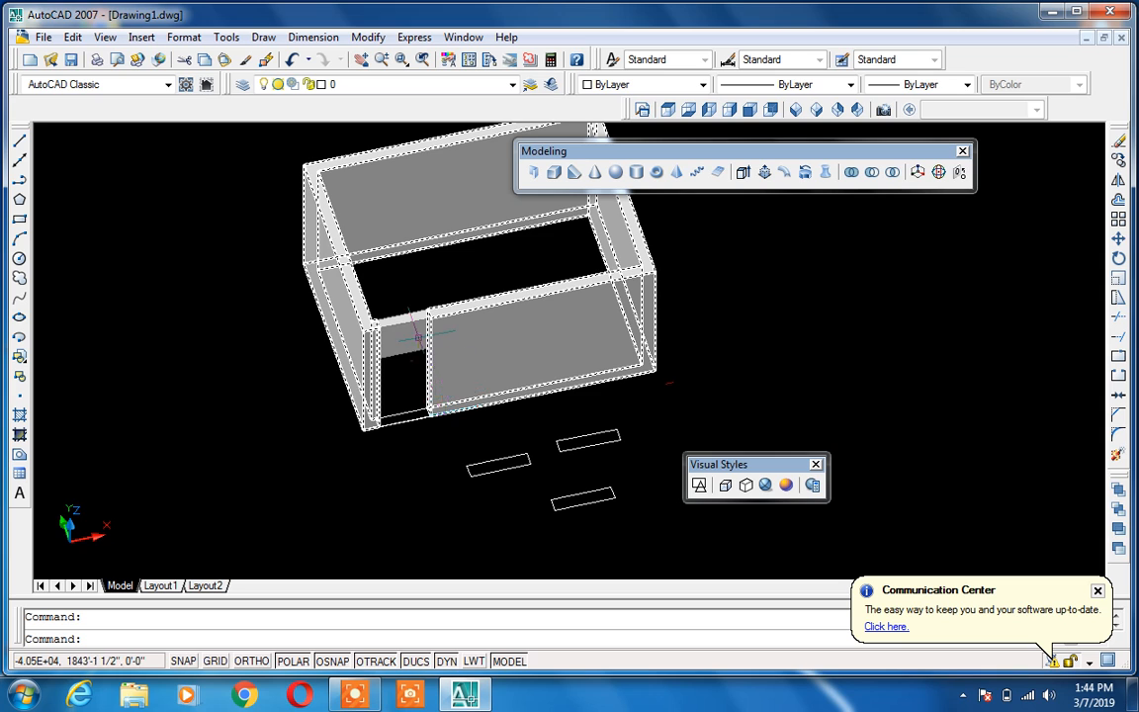
key("Escape")
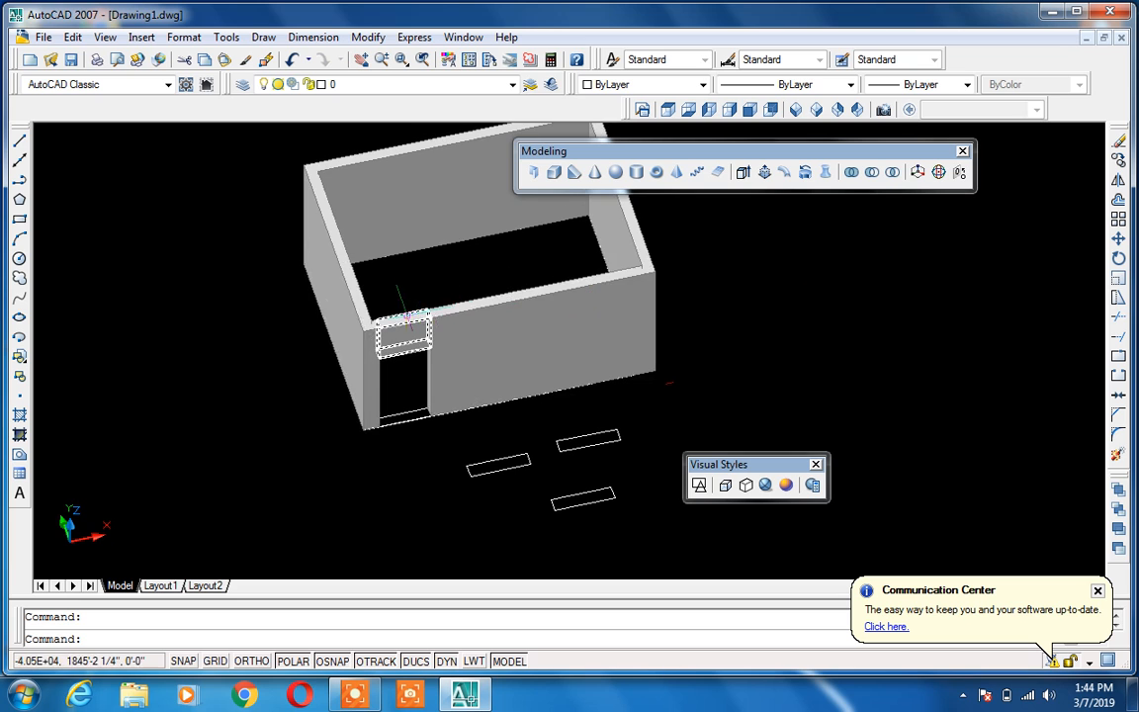
middle_click_drag(429, 338, 465, 329)
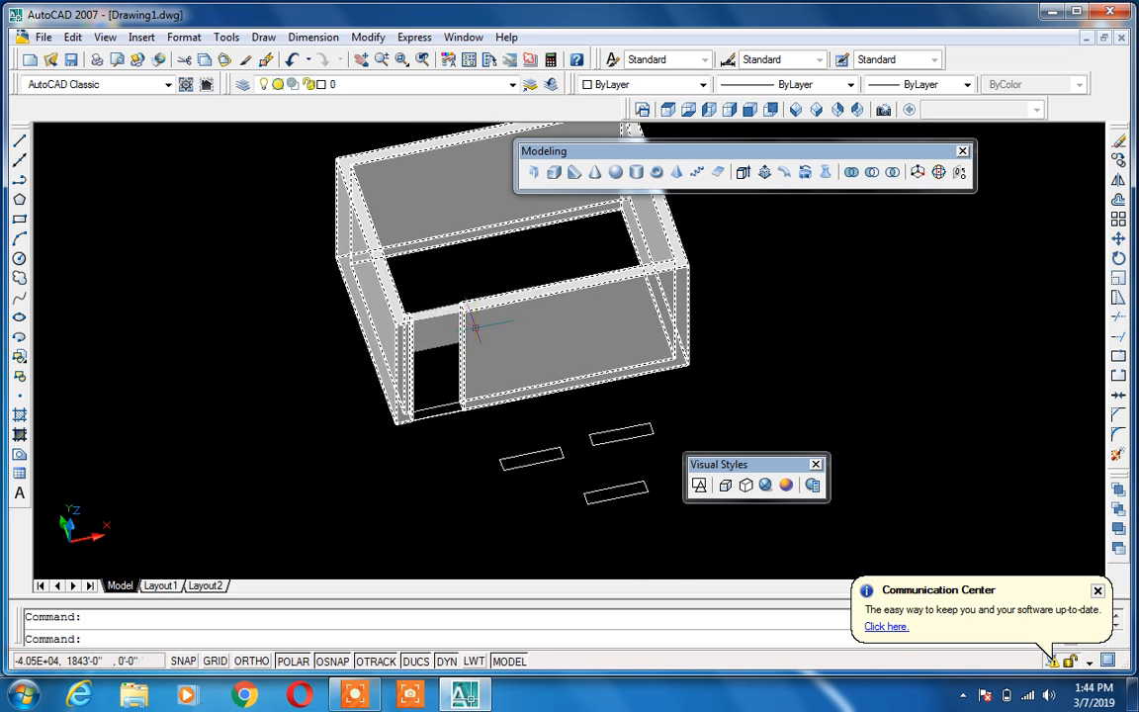
scroll(482, 324, "up", 3)
middle_click_drag(554, 300, 417, 359)
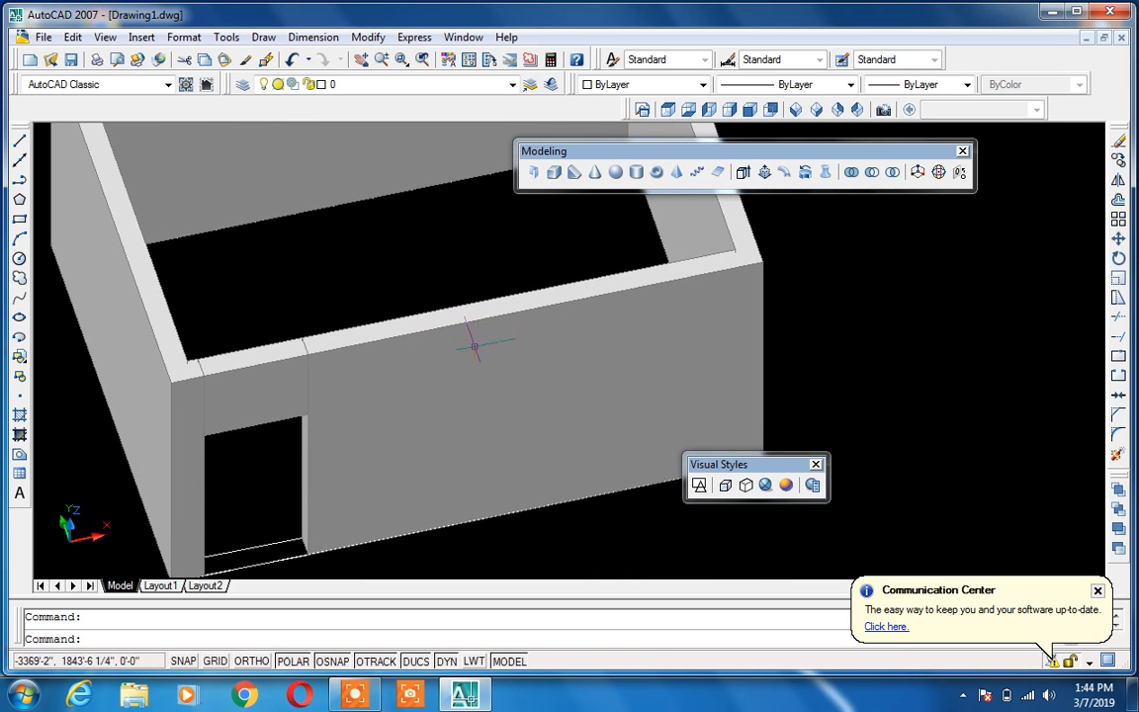